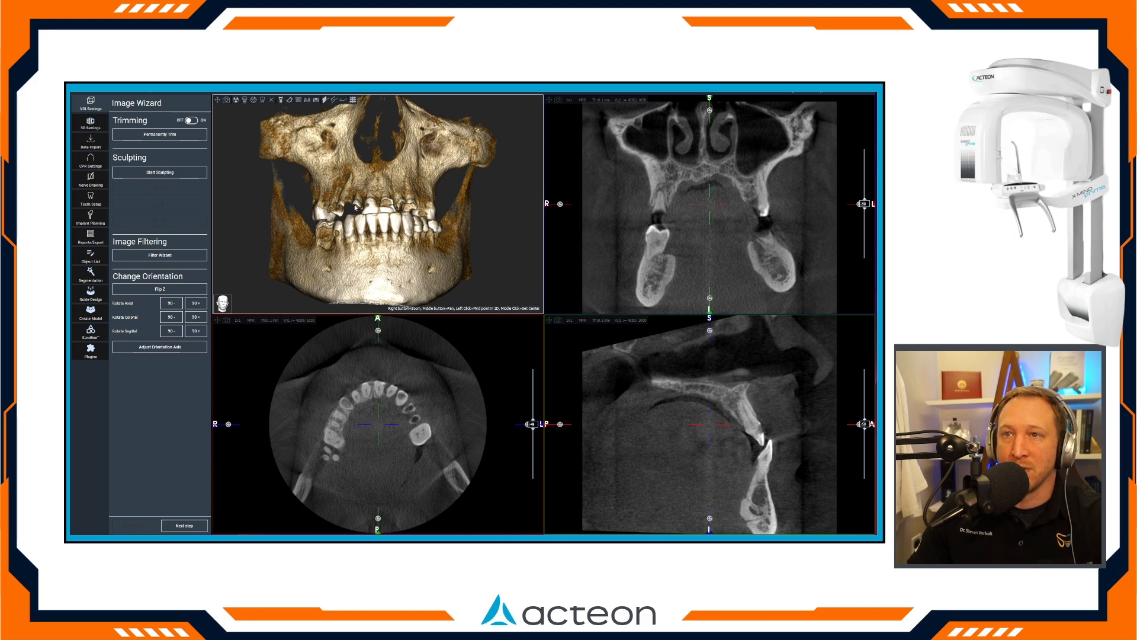
Import the lower arch scan from the patient's case folder under Fixed Arches as an anatomy 3D object.
click(92, 141)
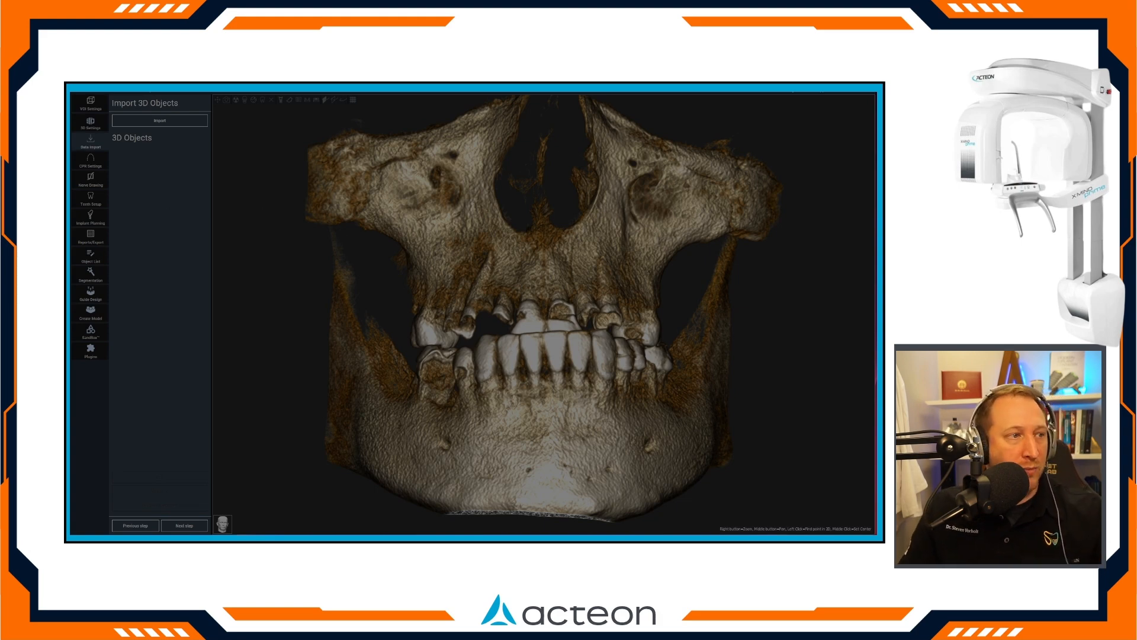
click(160, 121)
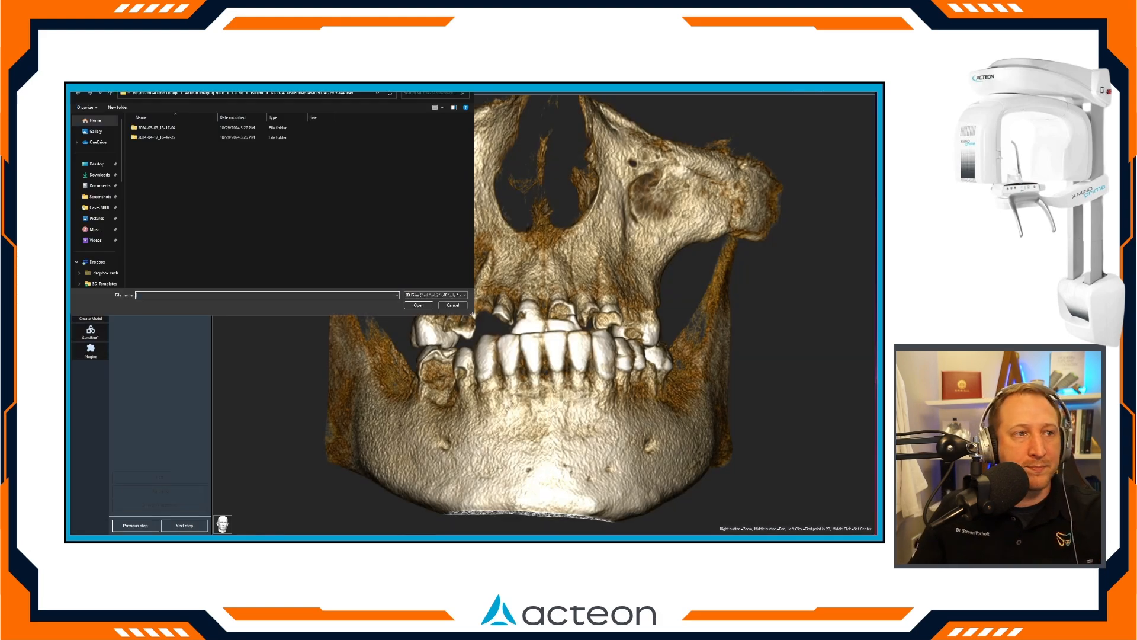
click(99, 207)
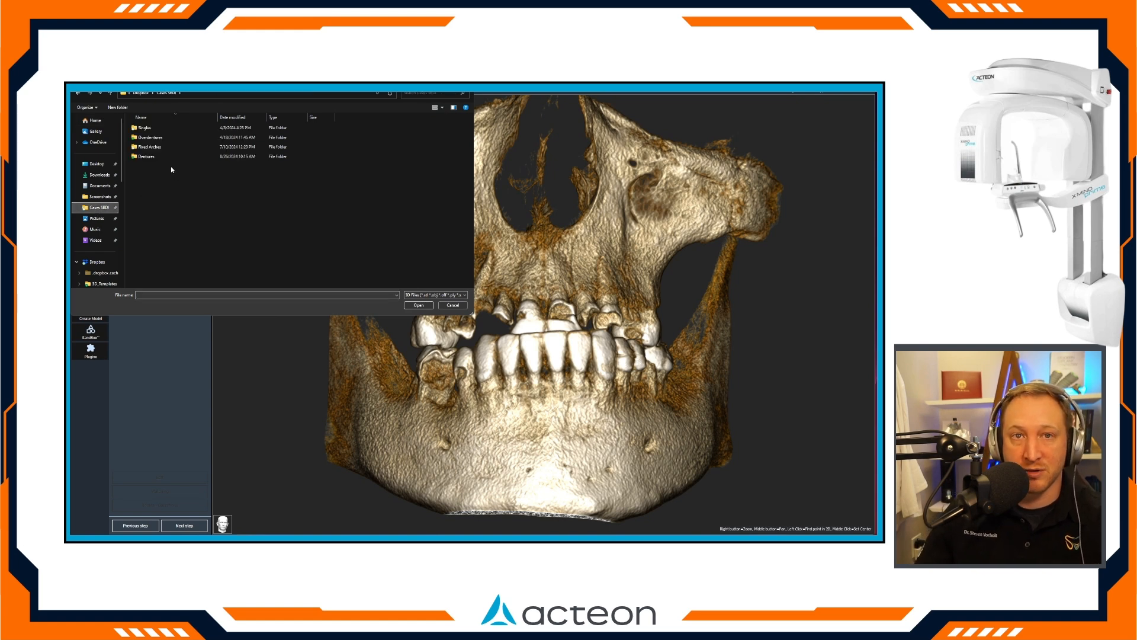
double_click(156, 147)
double_click(148, 128)
double_click(148, 143)
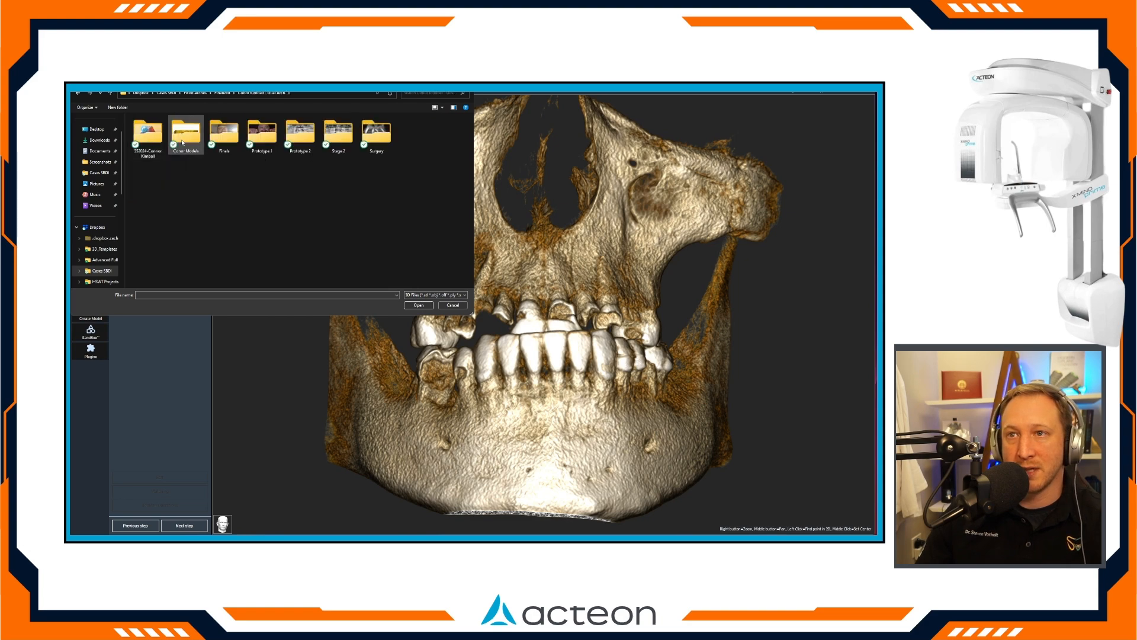
double_click(186, 131)
double_click(154, 156)
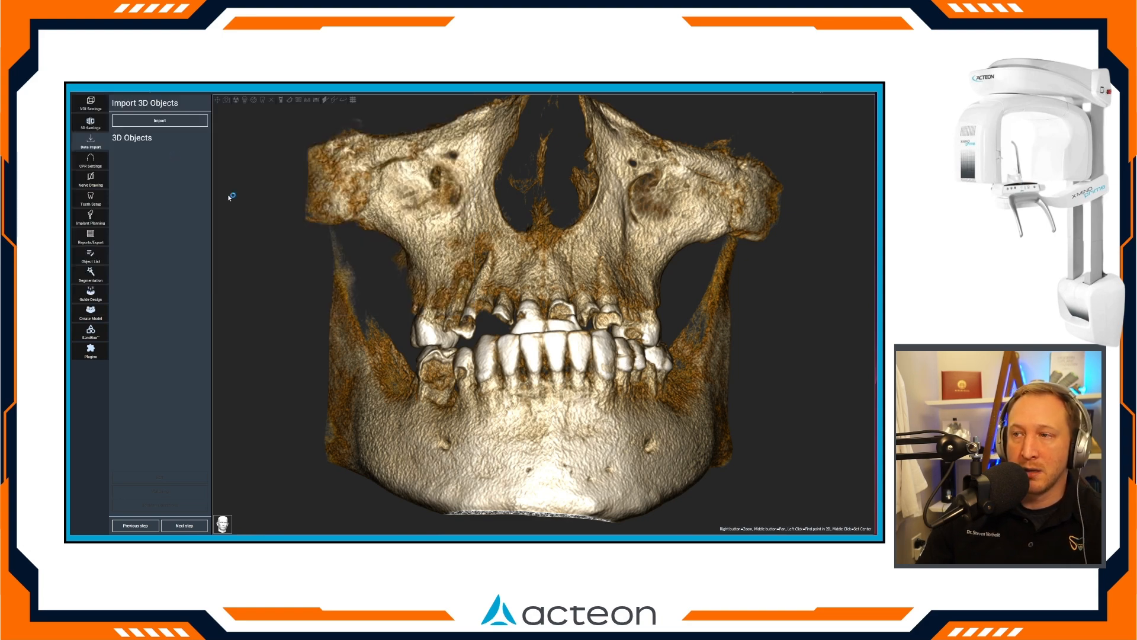
scroll(668, 209, up, 6)
scroll(668, 208, down, 4)
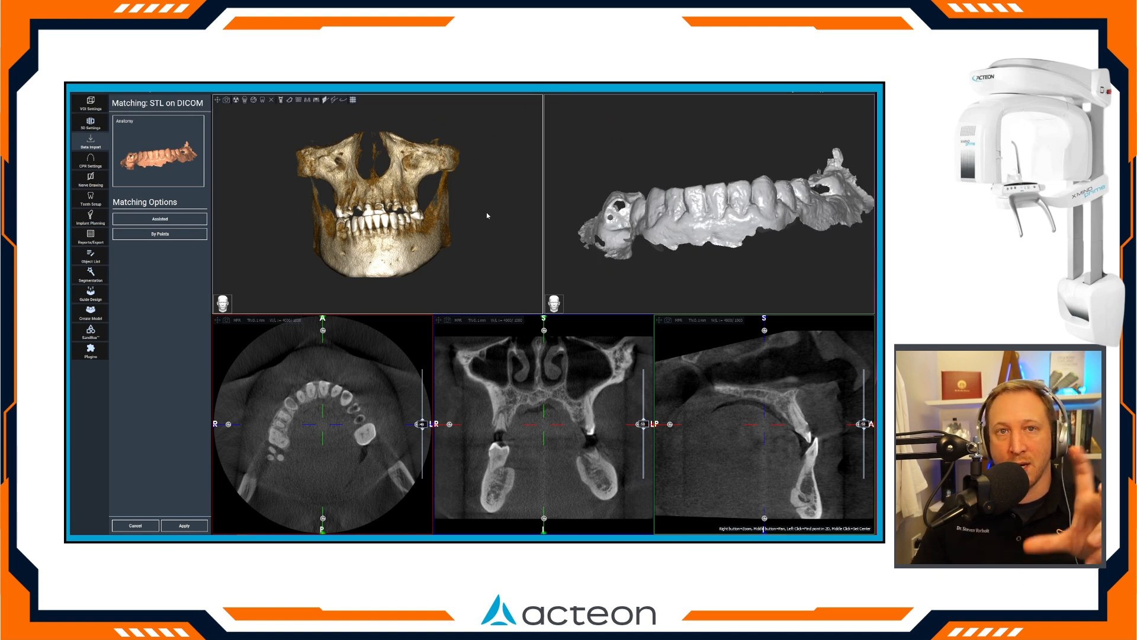
Match the lower arch scan to the DICOM volume with the Assisted option, check the fit and apply the alignment.
click(173, 220)
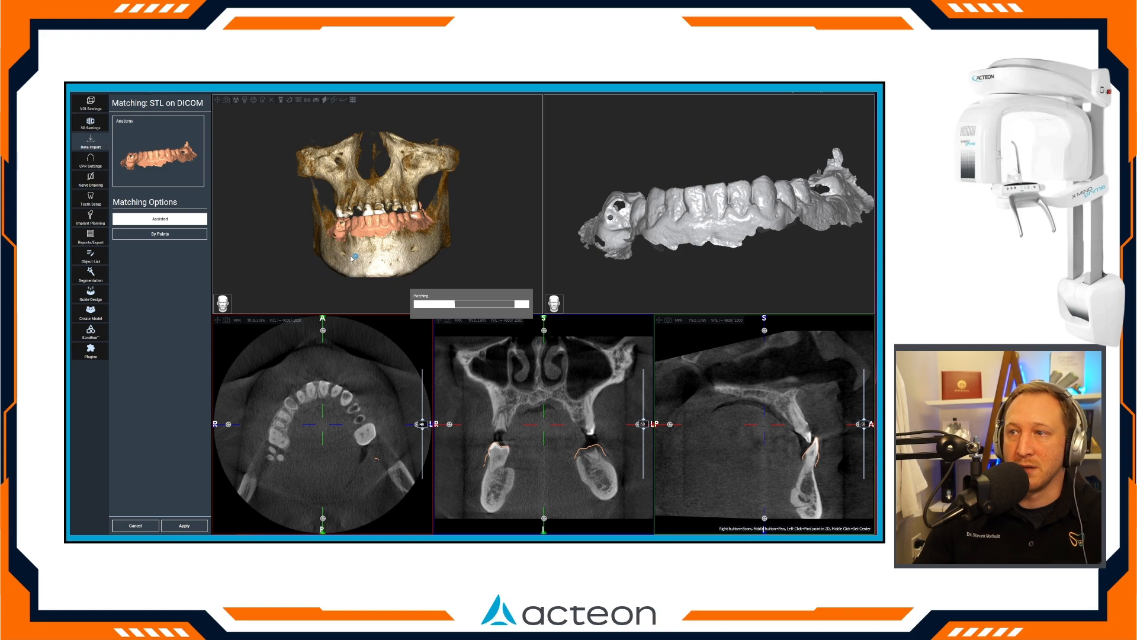
scroll(376, 249, up, 4)
mouse_move(379, 281)
mouse_down()
mouse_move(503, 279)
mouse_move(379, 283)
mouse_up()
mouse_move(422, 438)
mouse_down()
mouse_move(422, 450)
mouse_move(422, 434)
mouse_up()
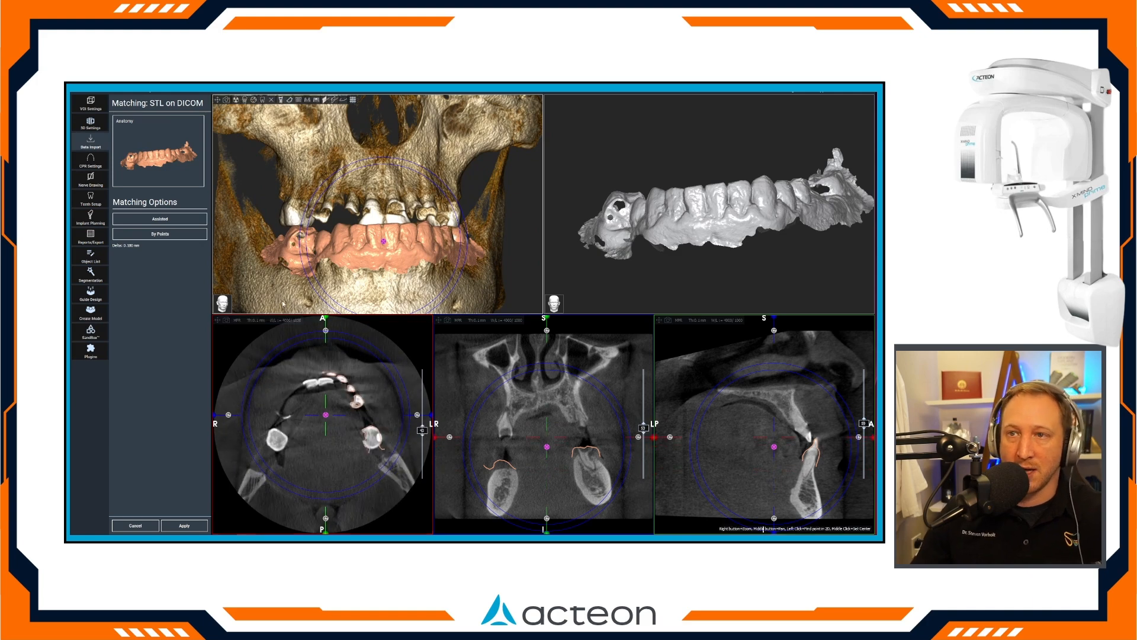
click(184, 525)
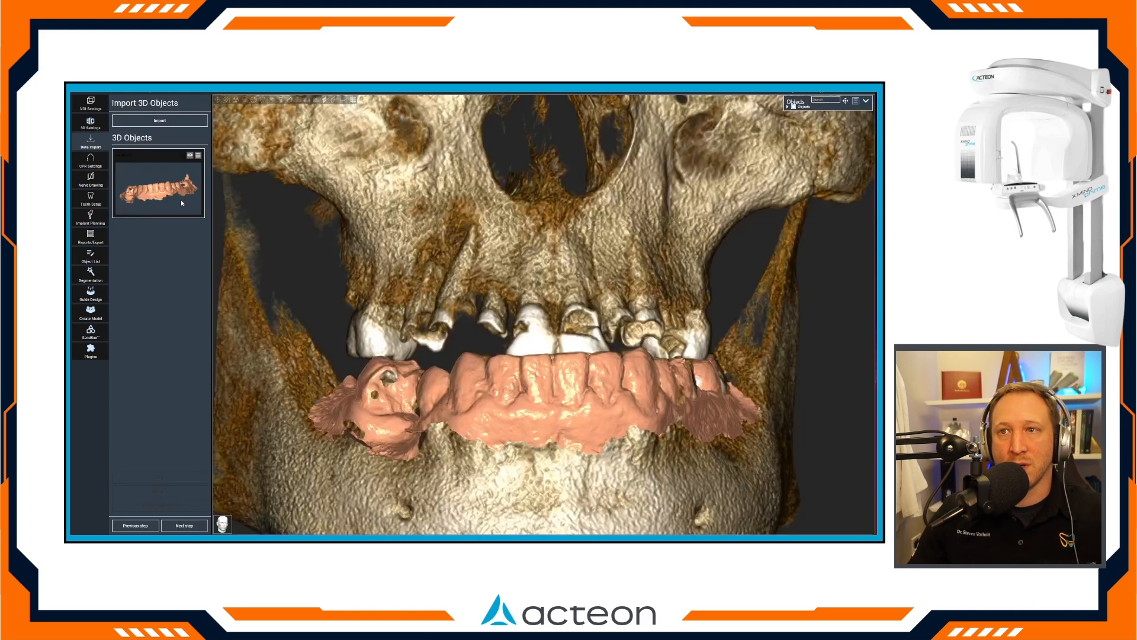
Import the lower waxup prosthesis from the patient's case folder under Fixed Arches as a second 3D object.
click(161, 119)
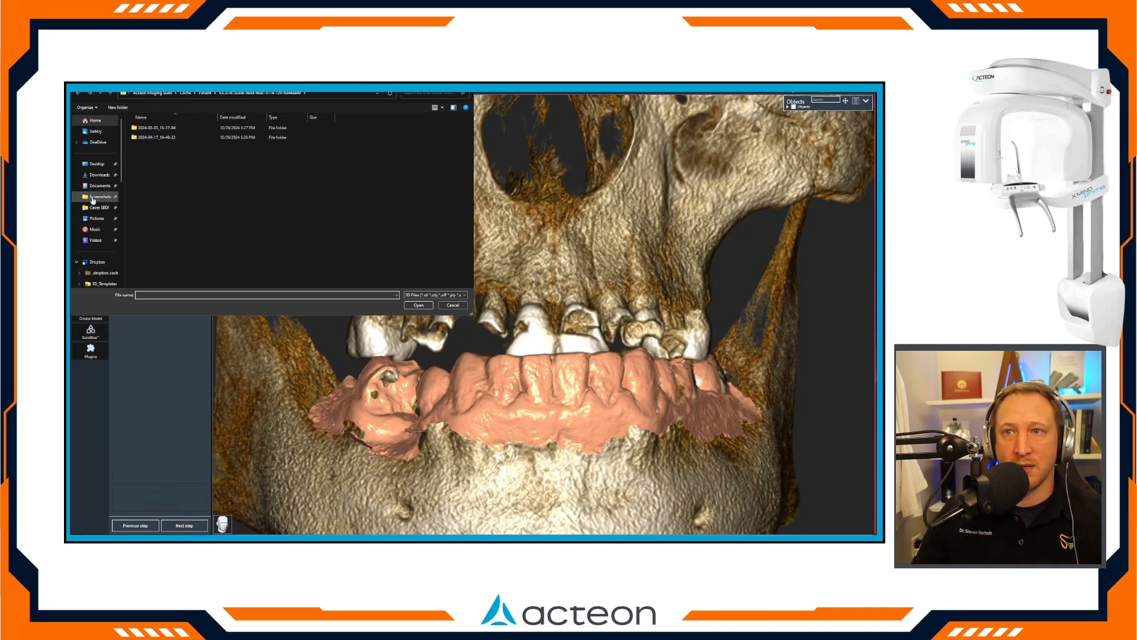
click(100, 208)
double_click(151, 147)
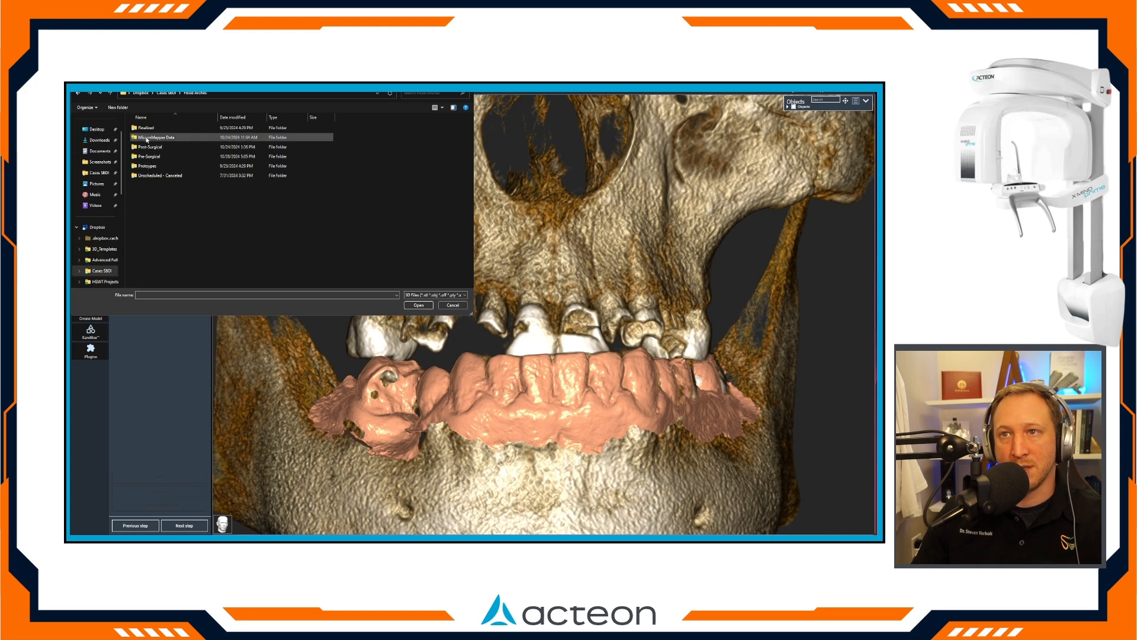
double_click(144, 129)
double_click(159, 136)
double_click(152, 130)
double_click(179, 167)
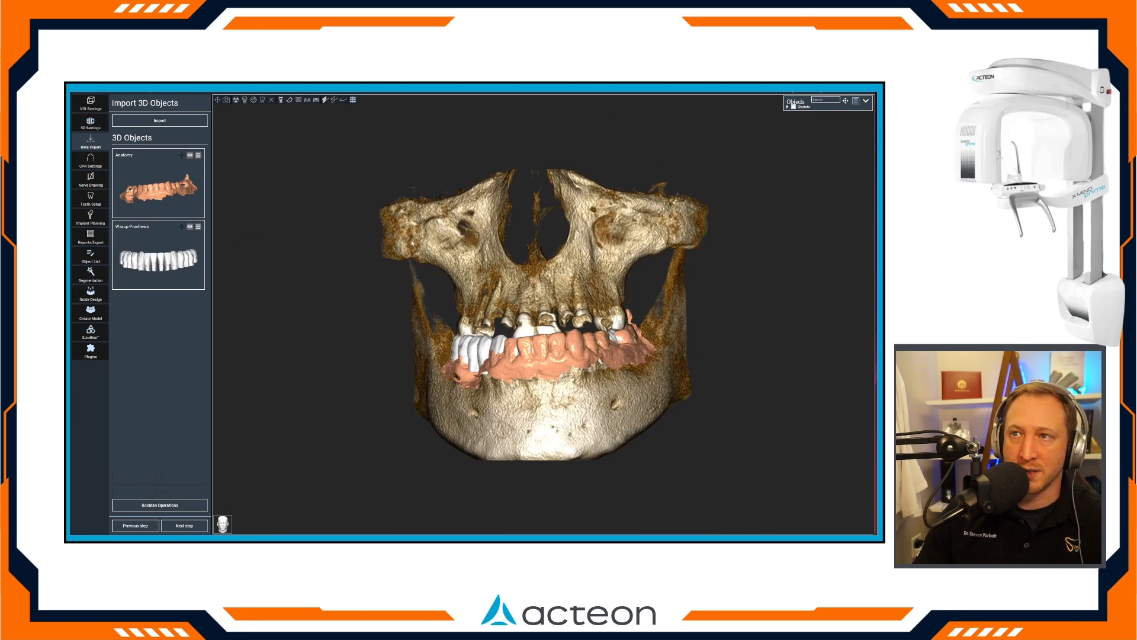
Hide the anatomy scan and toggle the bone volume off and on to compare the waxup teeth with the existing lower teeth.
click(190, 156)
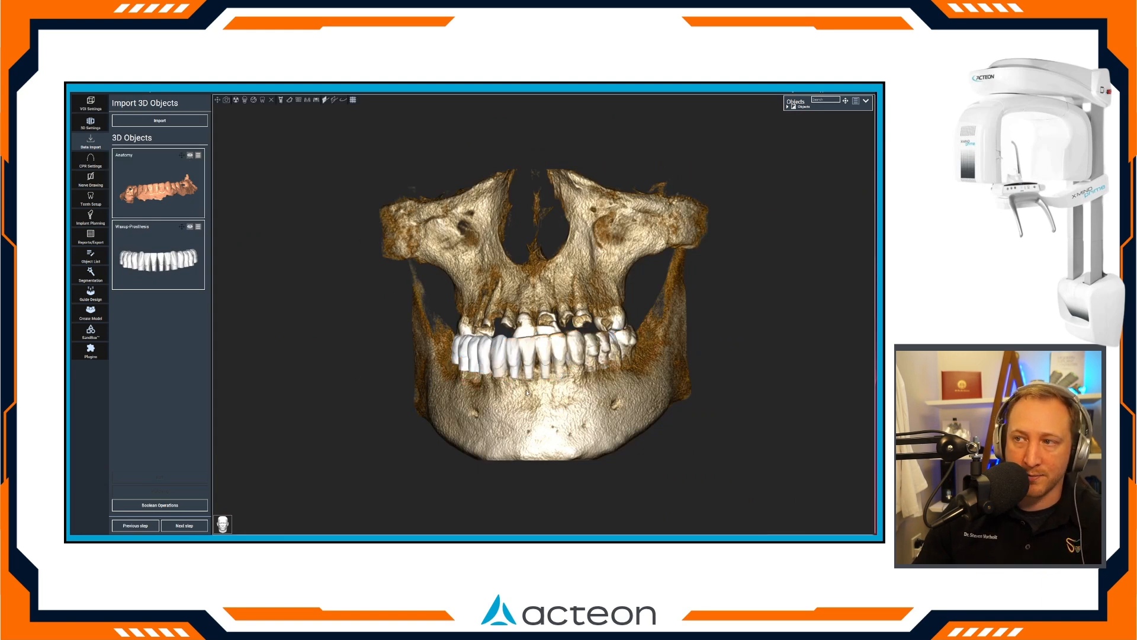
click(271, 100)
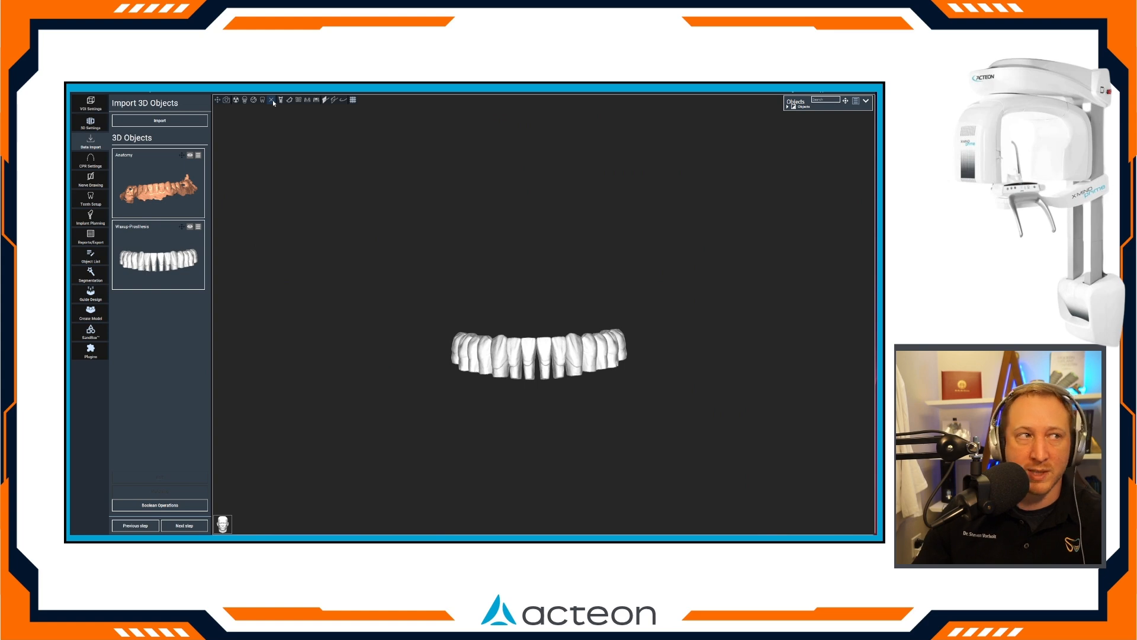
click(273, 100)
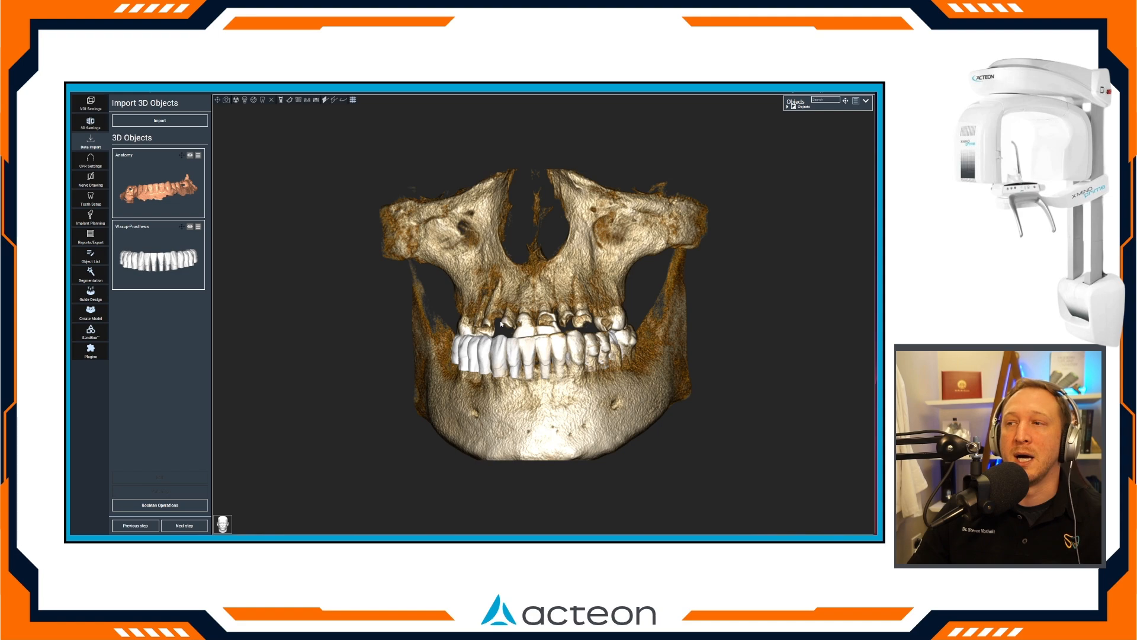
scroll(500, 322, up, 6)
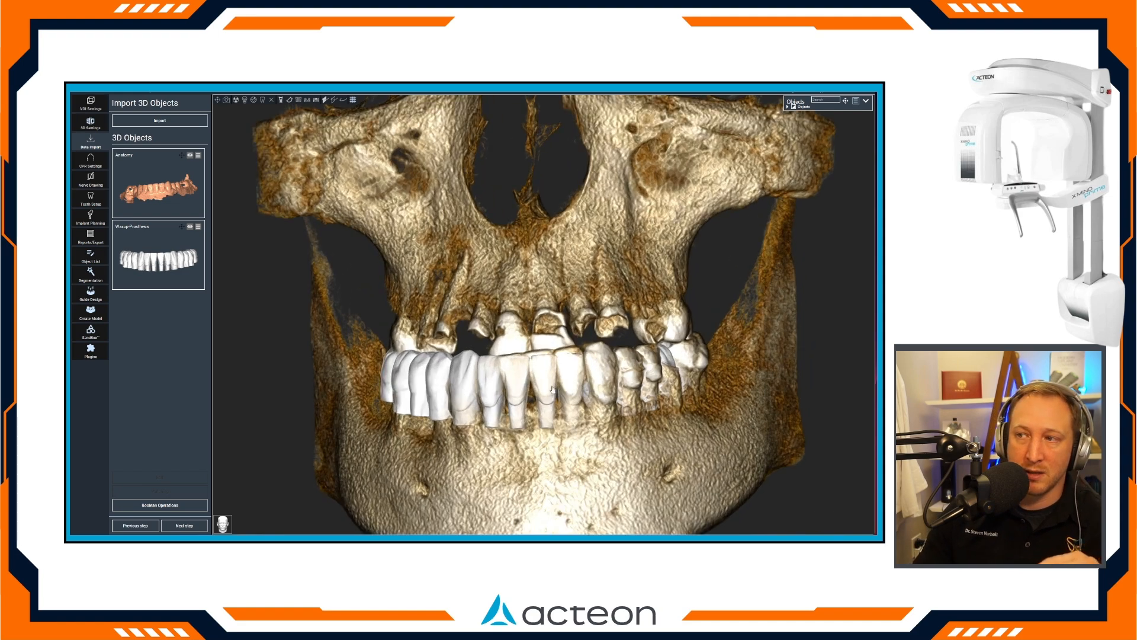
scroll(568, 365, down, 5)
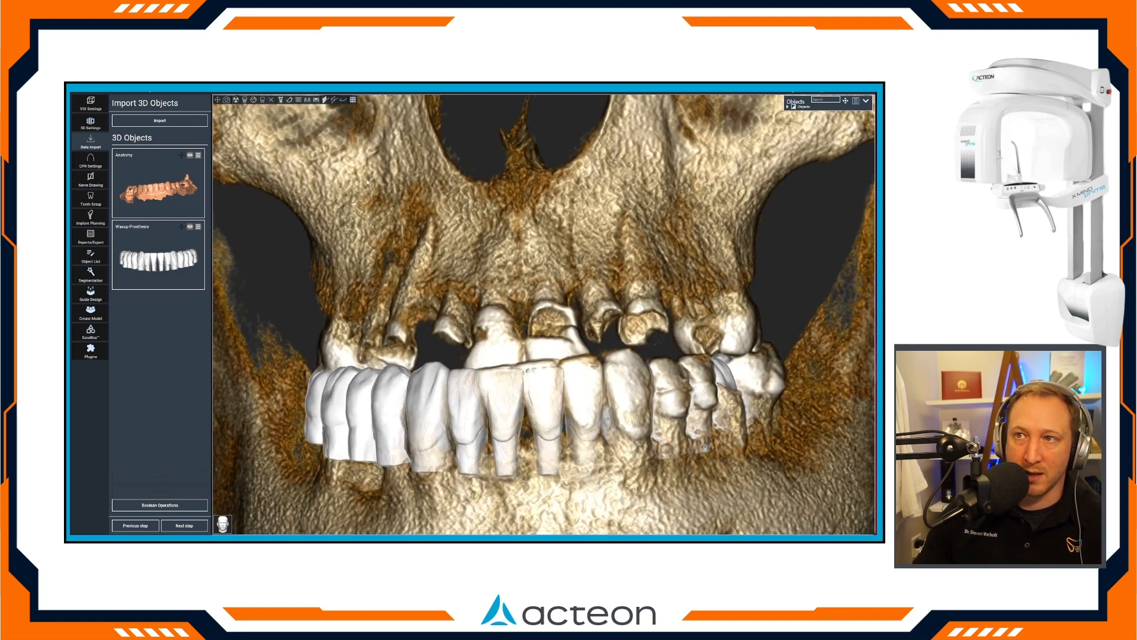
click(271, 100)
click(270, 100)
click(270, 100)
click(270, 100)
scroll(484, 355, down, 5)
scroll(462, 332, down, 4)
scroll(438, 306, up, 4)
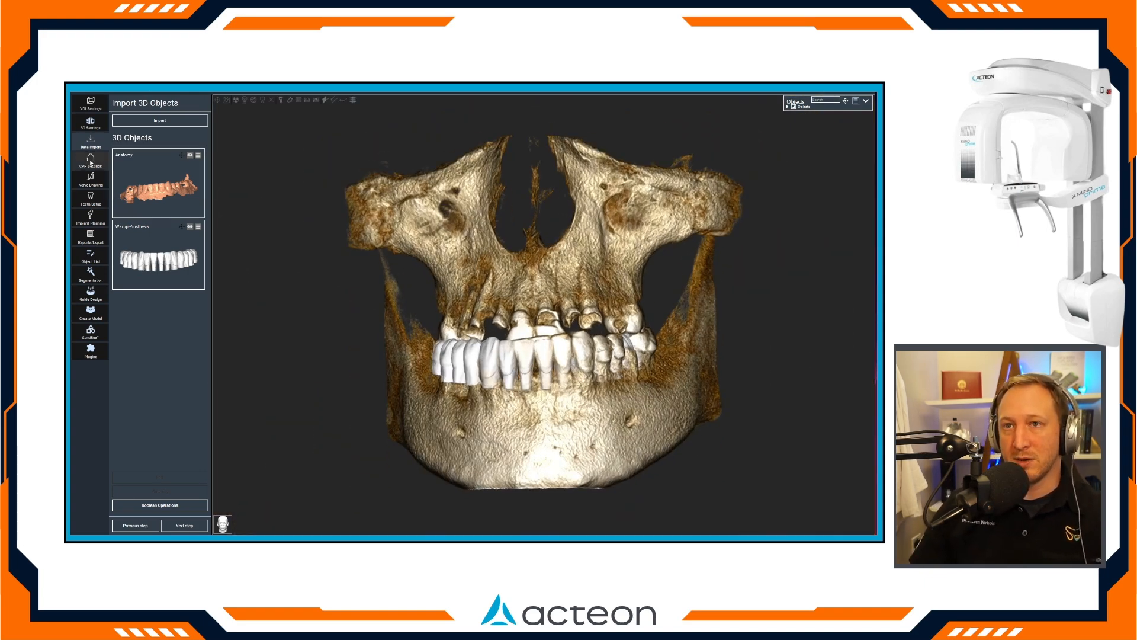
Draw the mandibular panoramic curve with assisted CPR drawing.
click(91, 160)
click(420, 322)
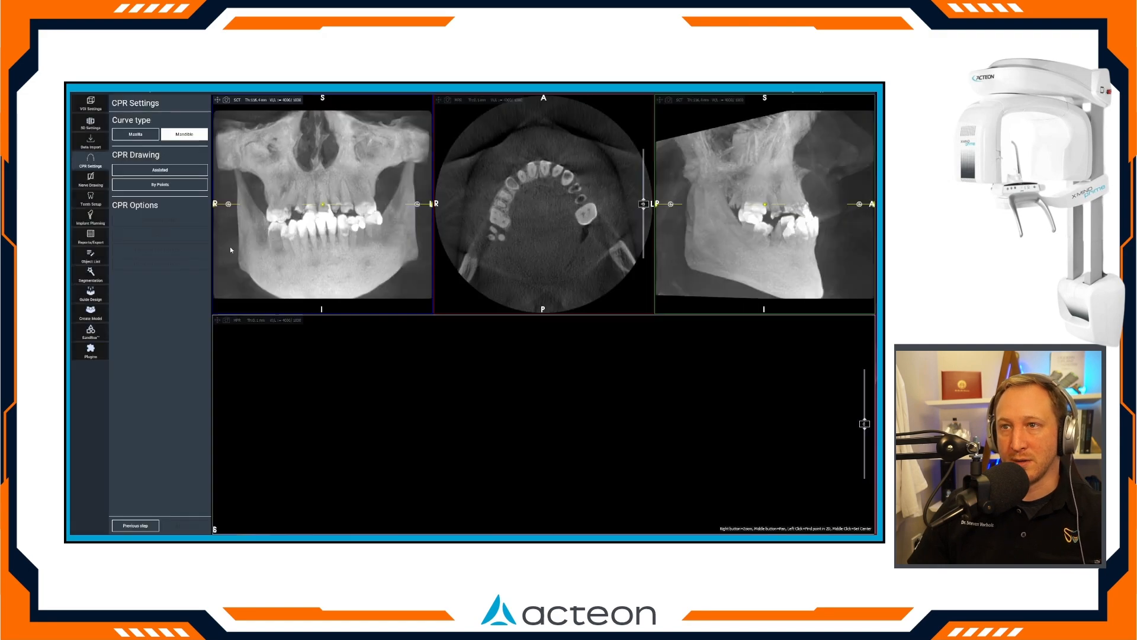
click(156, 172)
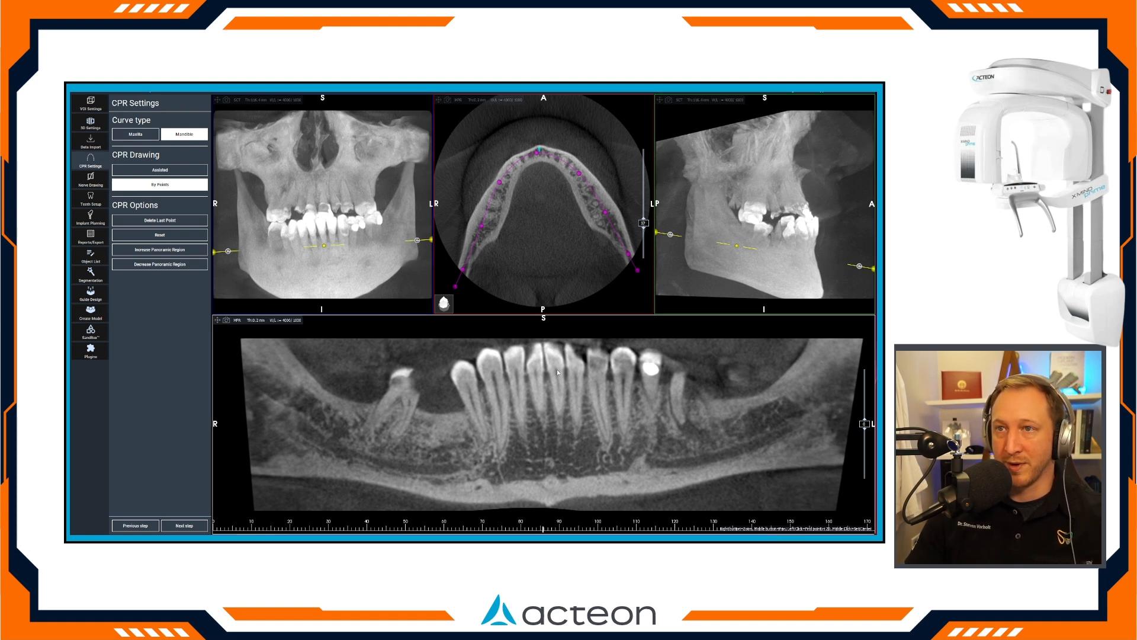
Detect the left and right mandibular nerves with assisted drawing and accept the traced canals.
click(184, 525)
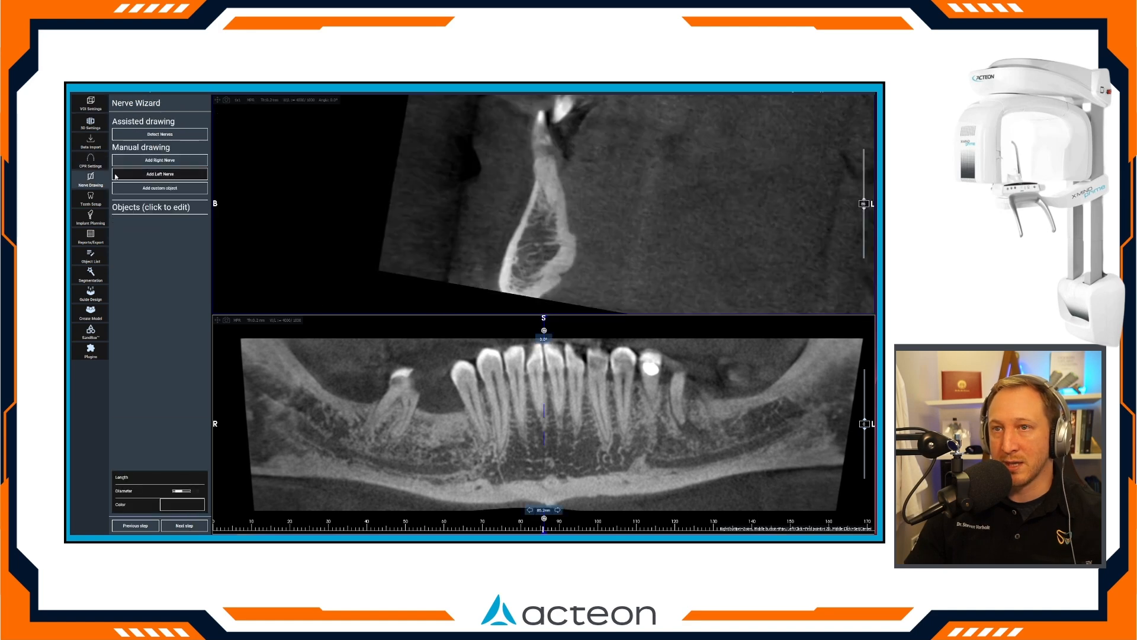
click(160, 133)
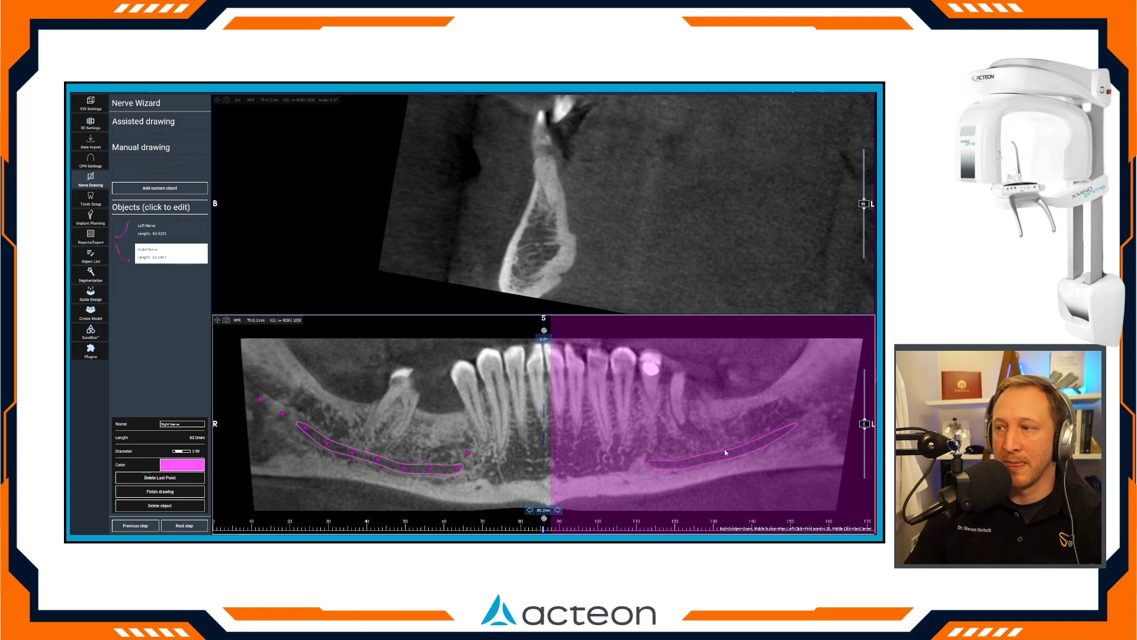
click(184, 526)
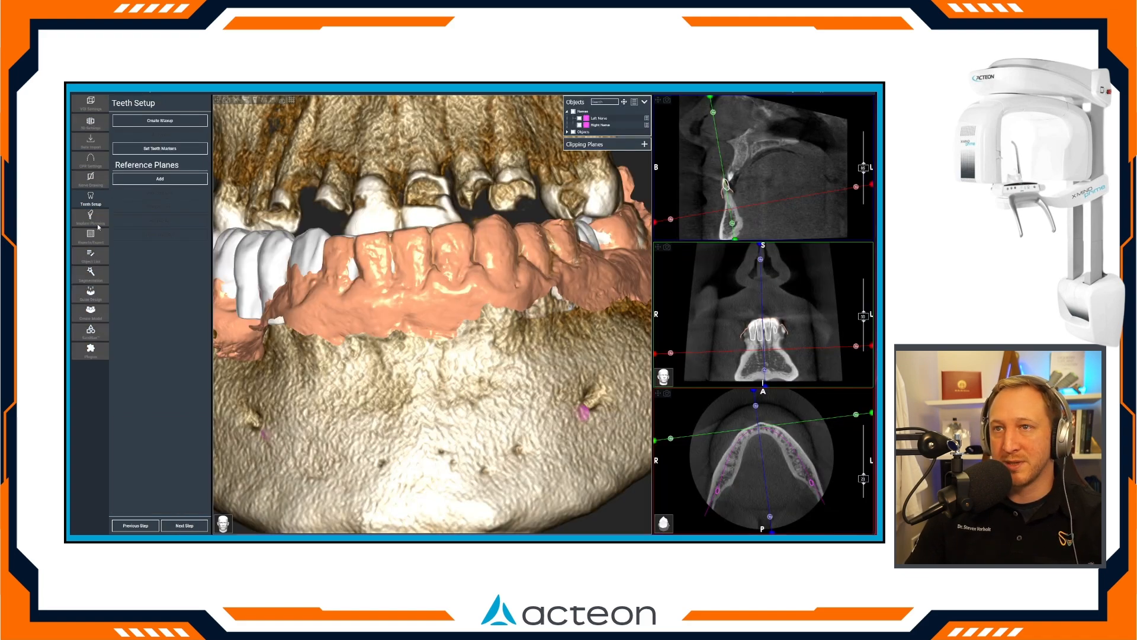
Skip the teeth setup without creating a waxup and proceed to implant planning.
drag(403, 295, 254, 214)
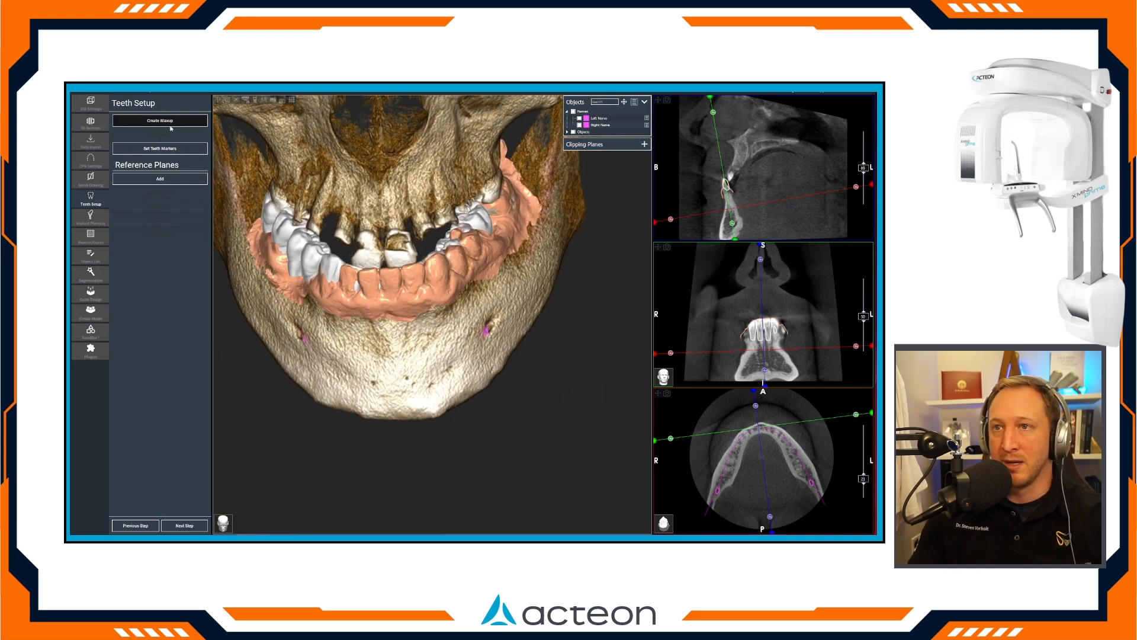
drag(288, 238, 393, 276)
scroll(394, 276, down, 1)
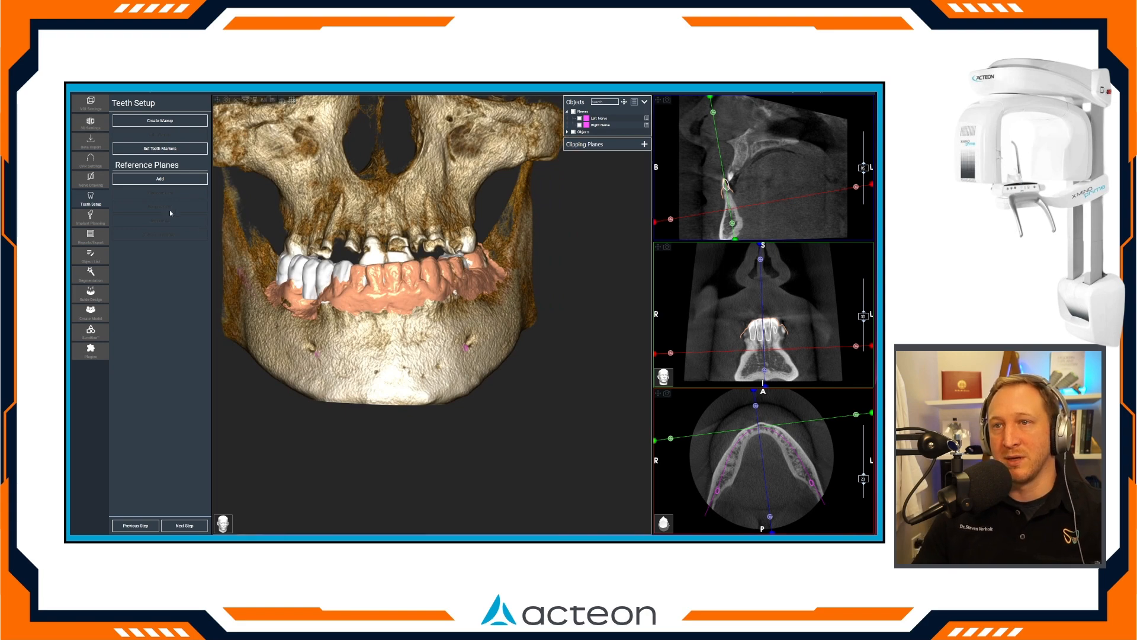
click(189, 525)
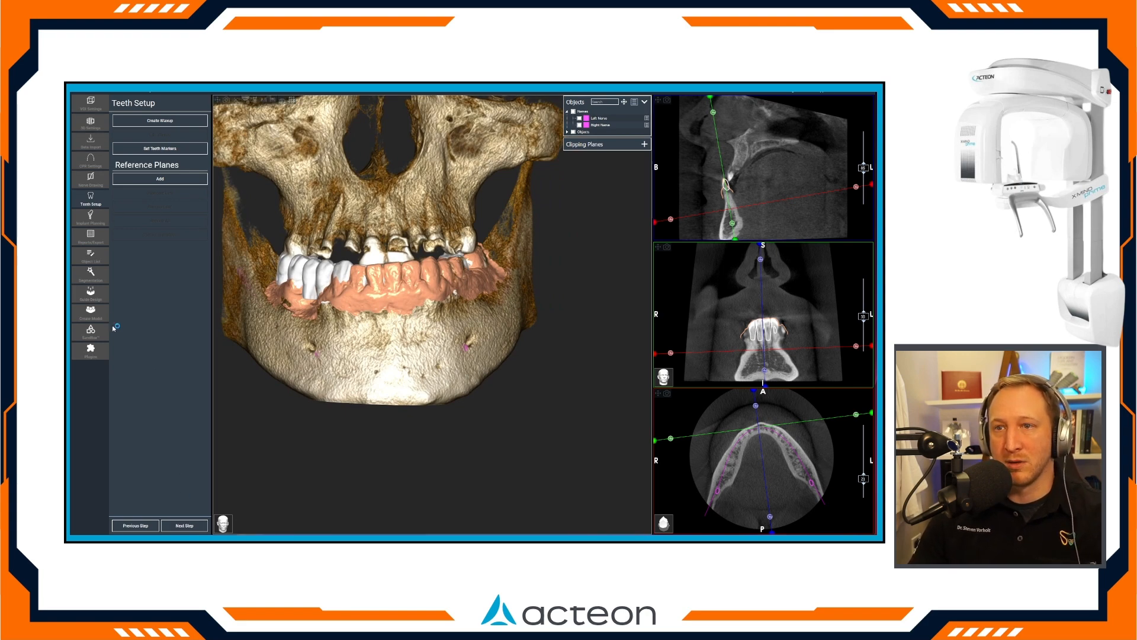
Run the automatic bone segmentation of the mandible with Include Teeth disabled.
mouse_move(90, 272)
click(131, 259)
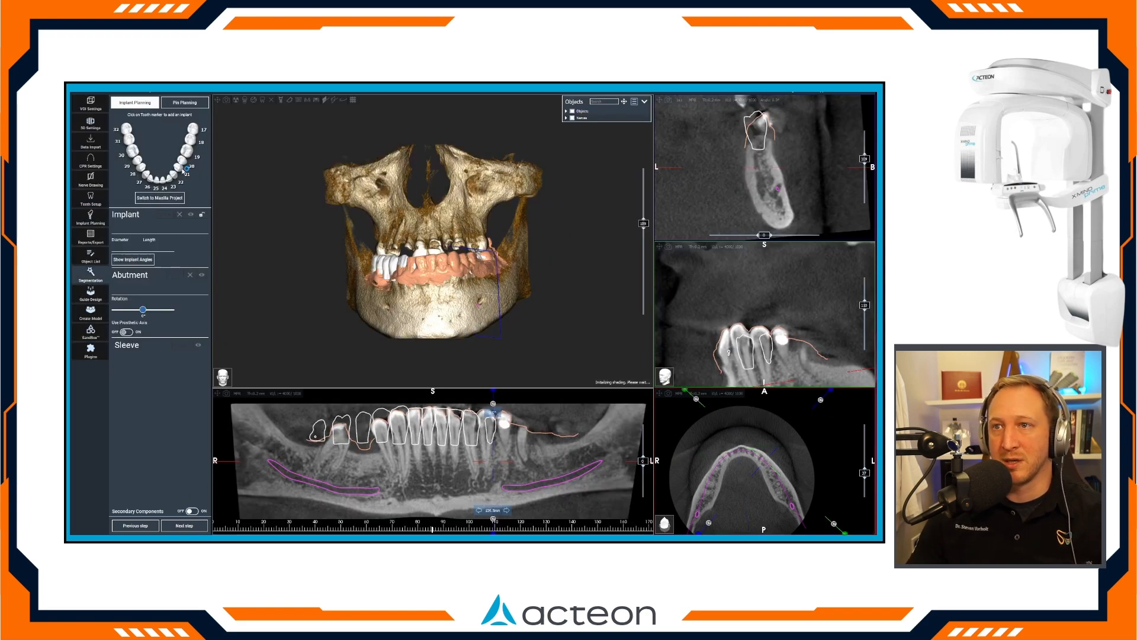
click(119, 132)
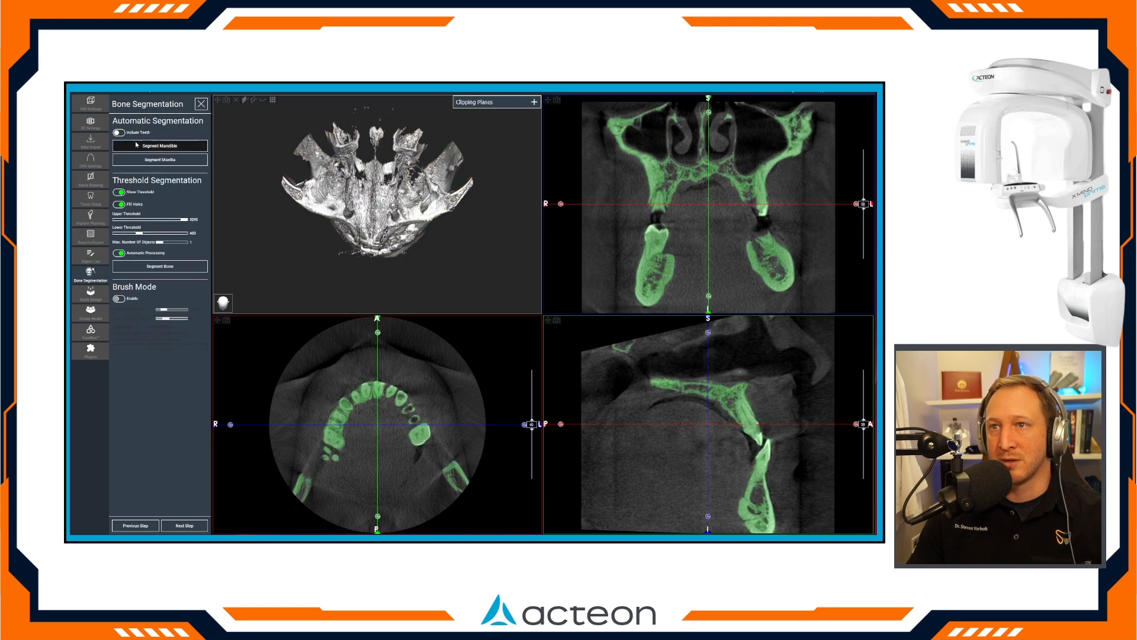
click(160, 145)
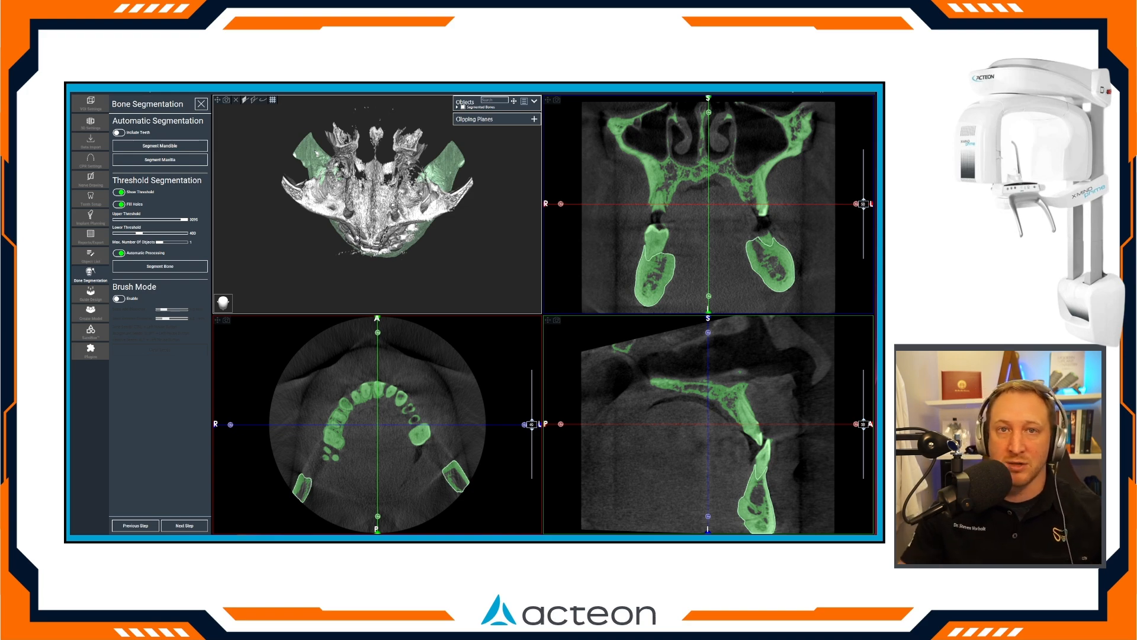
Check the segmented mandible all around, accept it without freeform edits and finalize the segmentation.
drag(345, 228, 364, 183)
scroll(367, 228, up, 3)
scroll(352, 247, down, 2)
drag(352, 247, 427, 249)
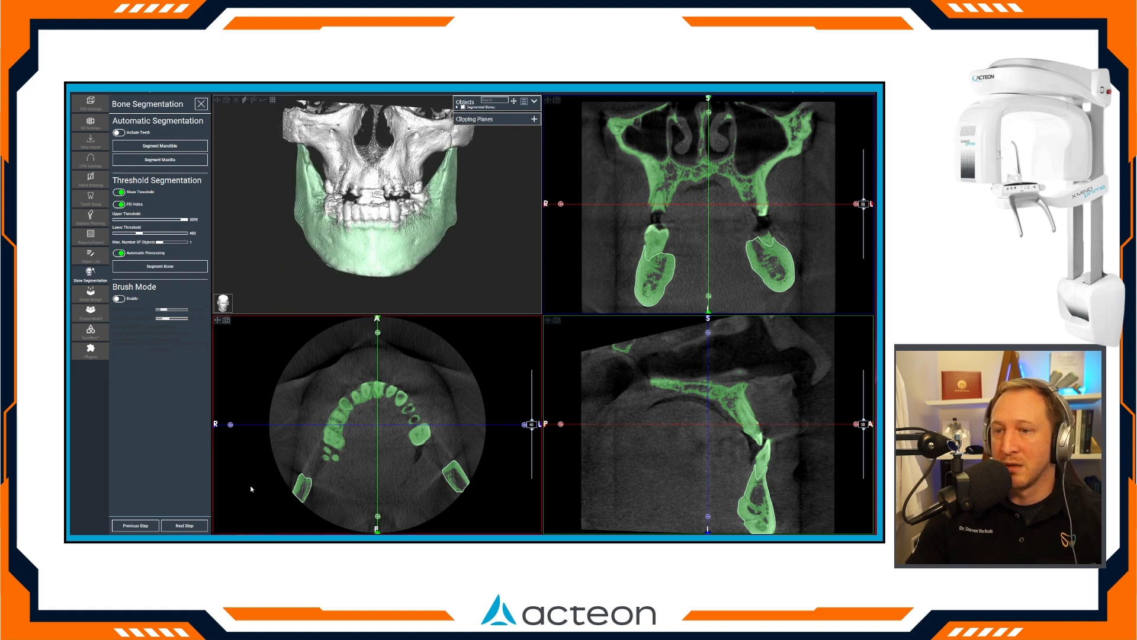
click(184, 526)
drag(405, 316, 406, 221)
click(184, 525)
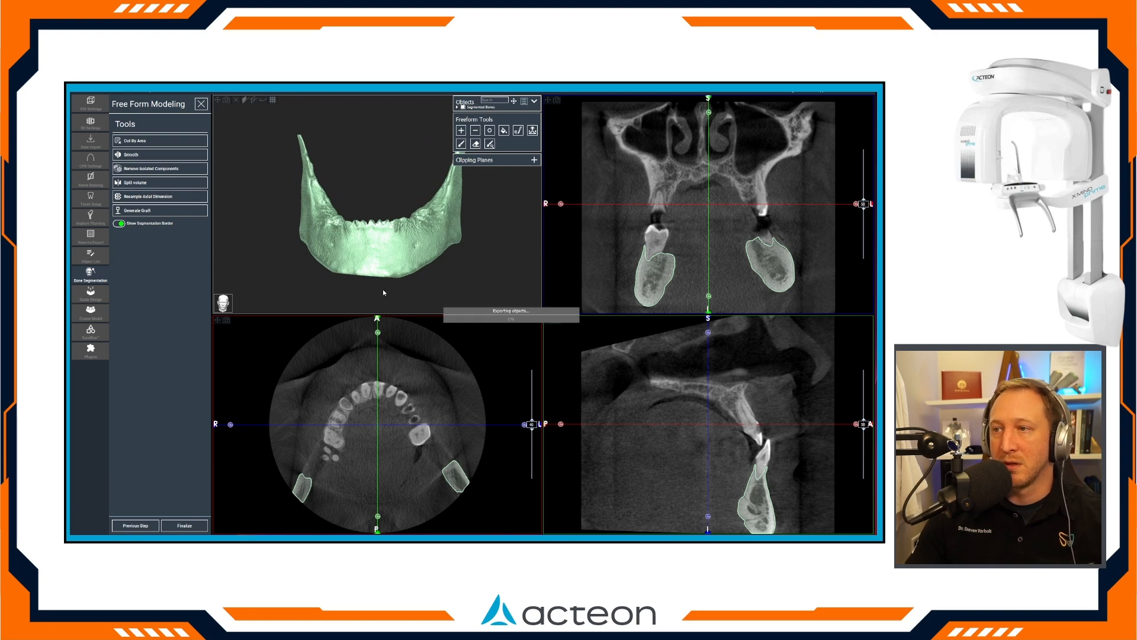
click(488, 324)
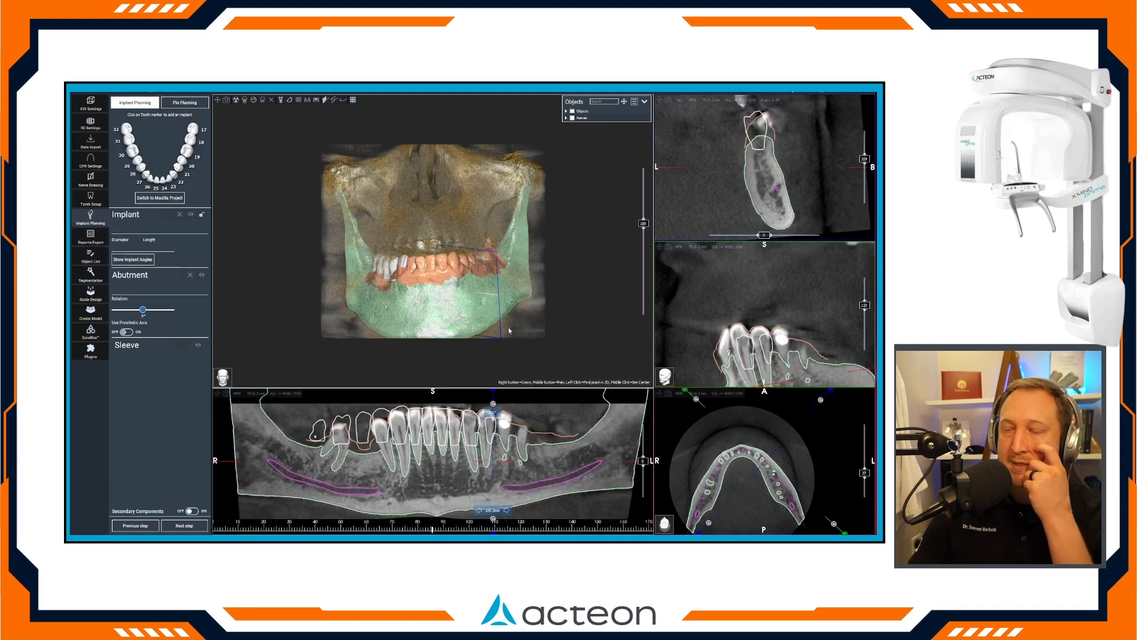
Switch the 3D volume to an opaque bone rendering.
click(246, 101)
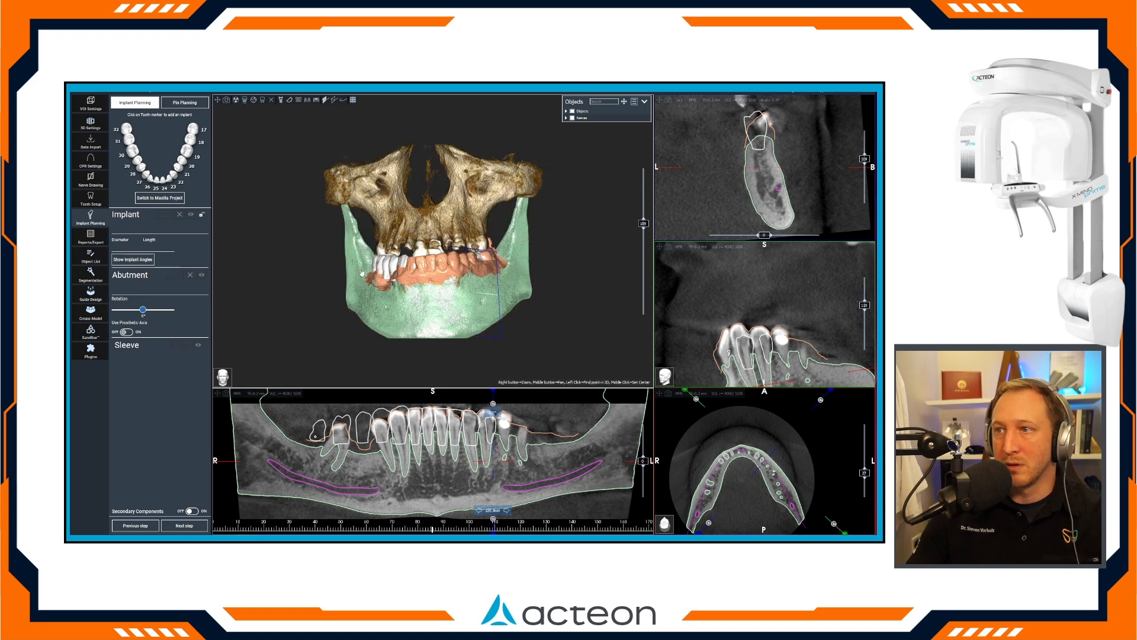
scroll(361, 270, up, 4)
scroll(362, 270, down, 2)
Change the colour of the segmented mandible from the colour palette to white.
drag(352, 206, 347, 303)
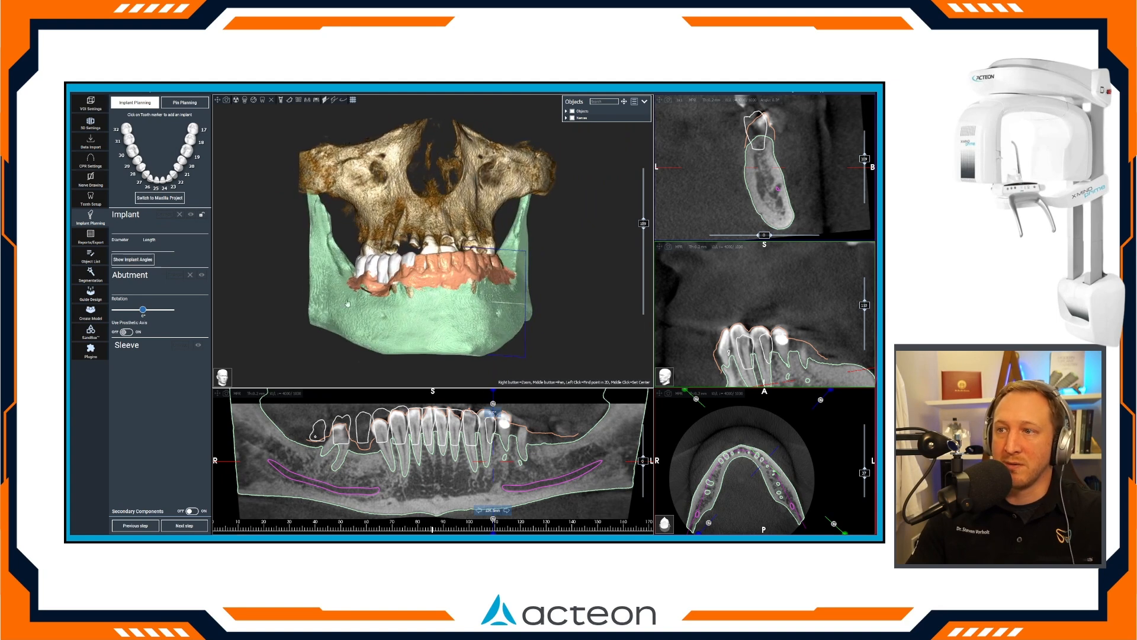
right_click(331, 254)
click(366, 283)
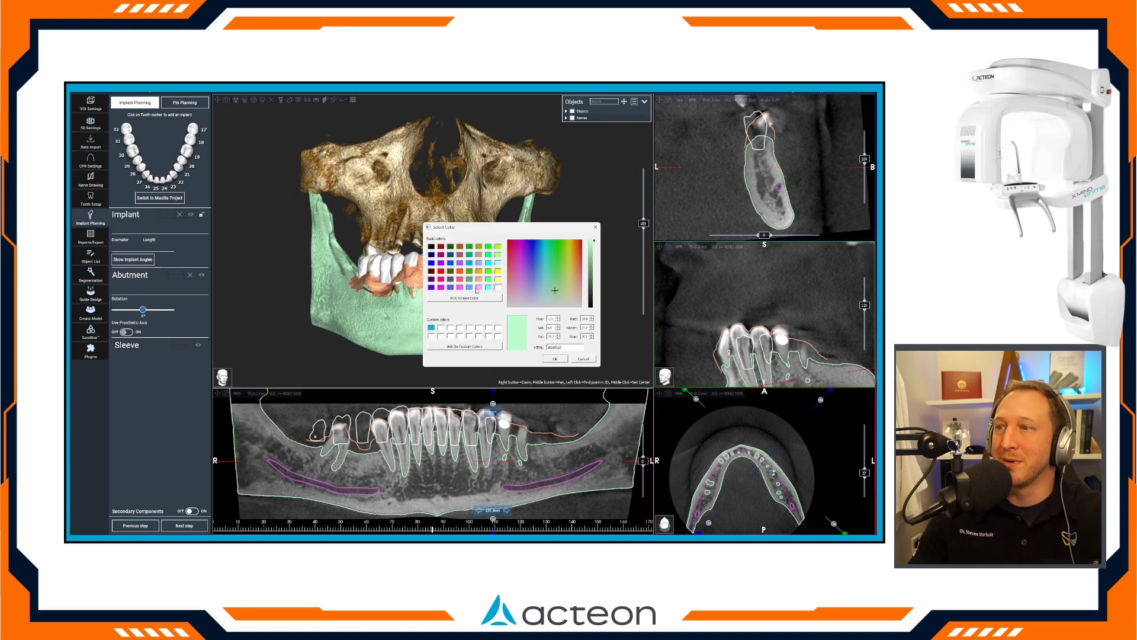
click(497, 287)
click(554, 359)
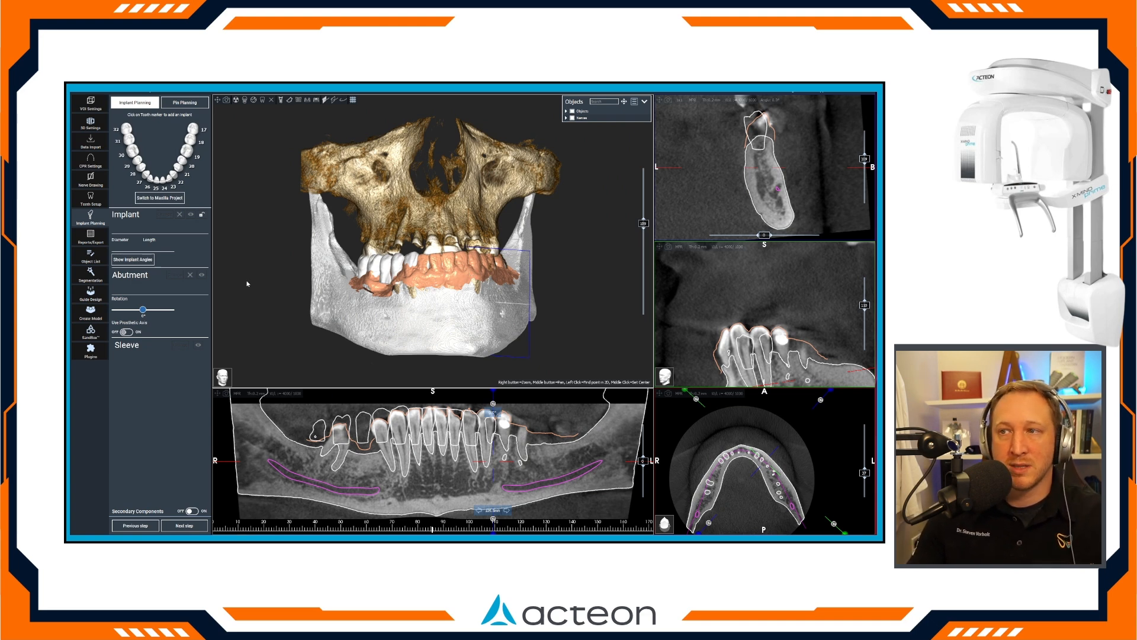
Change the colour of the waxup teeth to the saved custom blue.
right_click(382, 268)
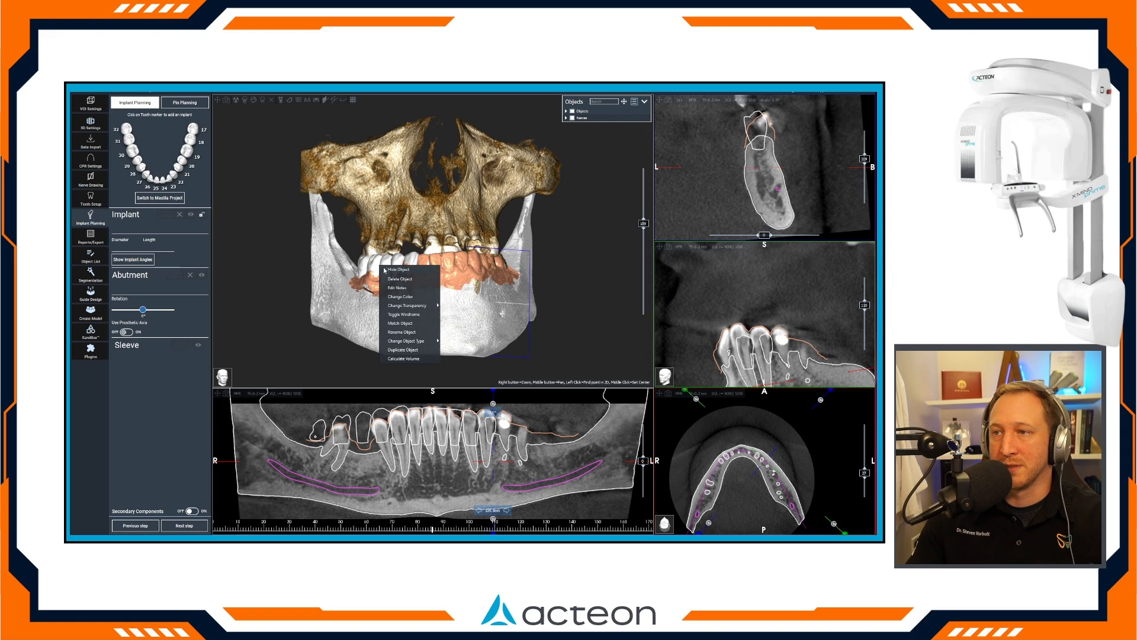
click(407, 298)
click(433, 325)
click(554, 359)
mouse_move(535, 325)
mouse_down()
mouse_move(527, 370)
mouse_move(528, 335)
mouse_up()
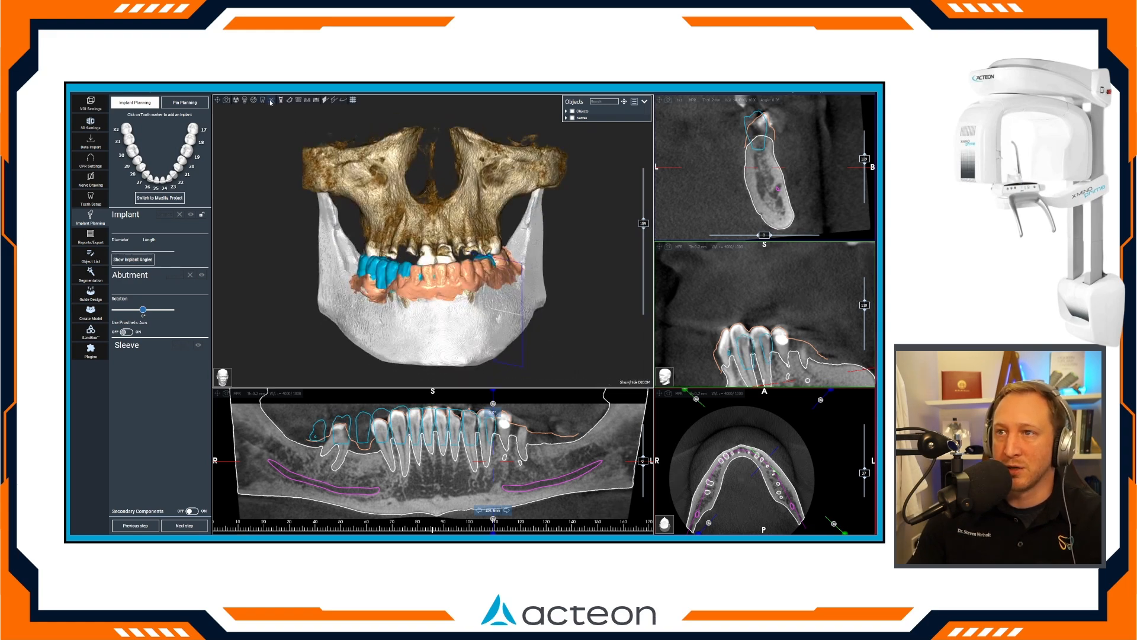
Hide the volume rendering and the orange arch scan, leaving only the mandible and the waxup in 3D.
click(269, 101)
mouse_move(411, 271)
mouse_down()
mouse_move(414, 252)
mouse_move(420, 329)
mouse_move(429, 273)
mouse_up()
right_click(502, 255)
click(522, 265)
drag(462, 236, 425, 239)
scroll(444, 220, up, 4)
scroll(424, 239, down, 2)
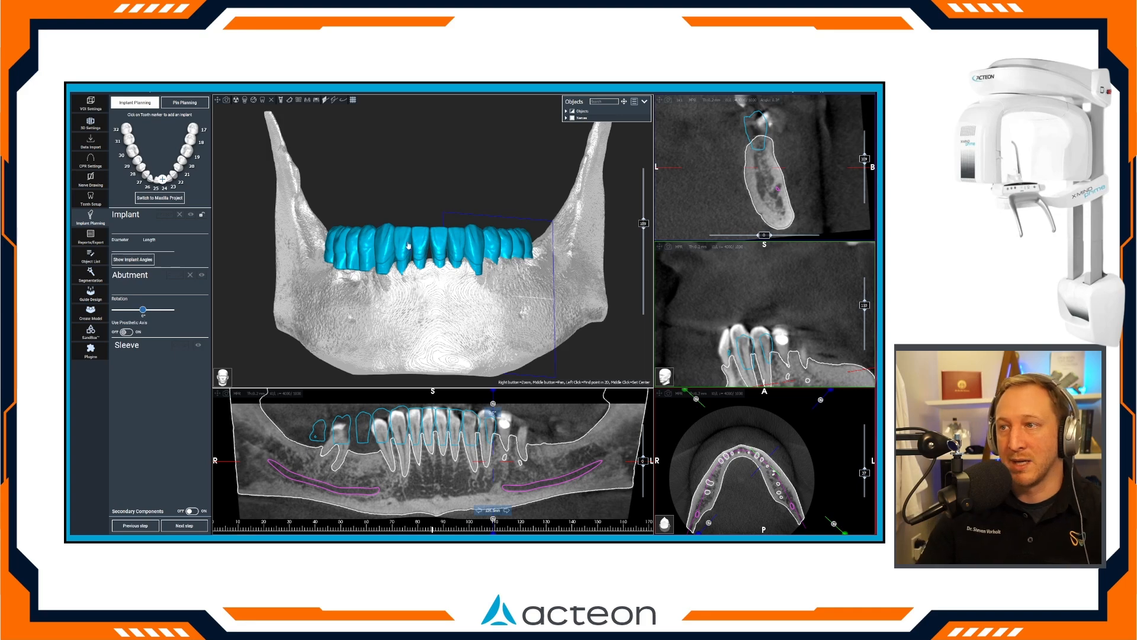
Measure the vertical distance from the front waxup teeth's incisal edge into the bone on the panoramic view, and inspect the restorative space in 3D.
drag(425, 284, 335, 289)
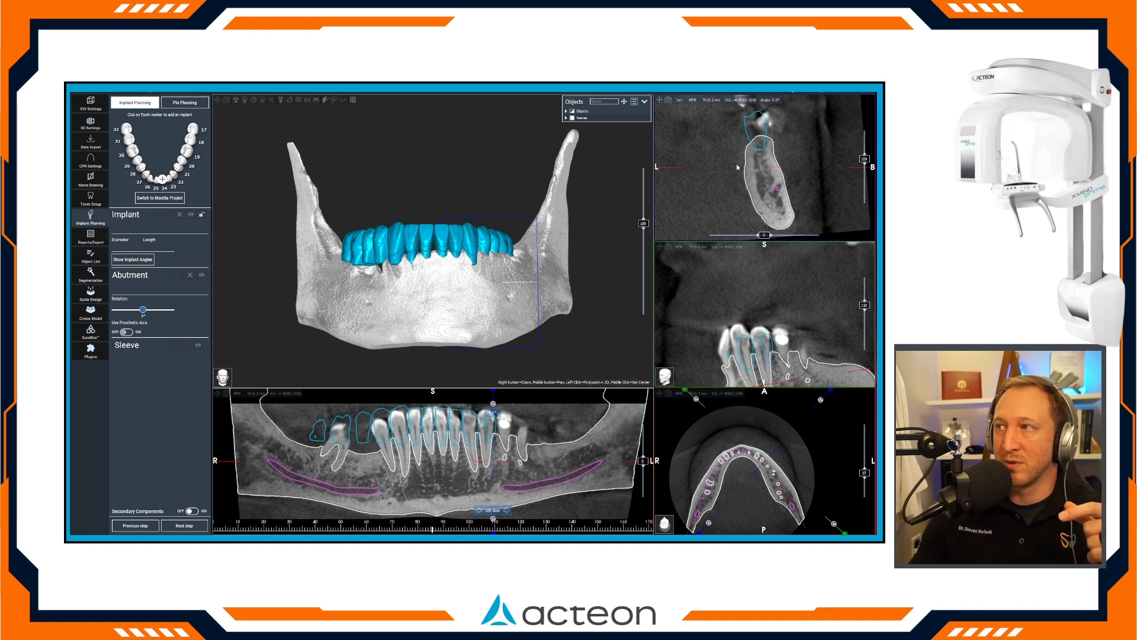
drag(431, 410, 430, 452)
click(428, 446)
scroll(427, 437, up, 7)
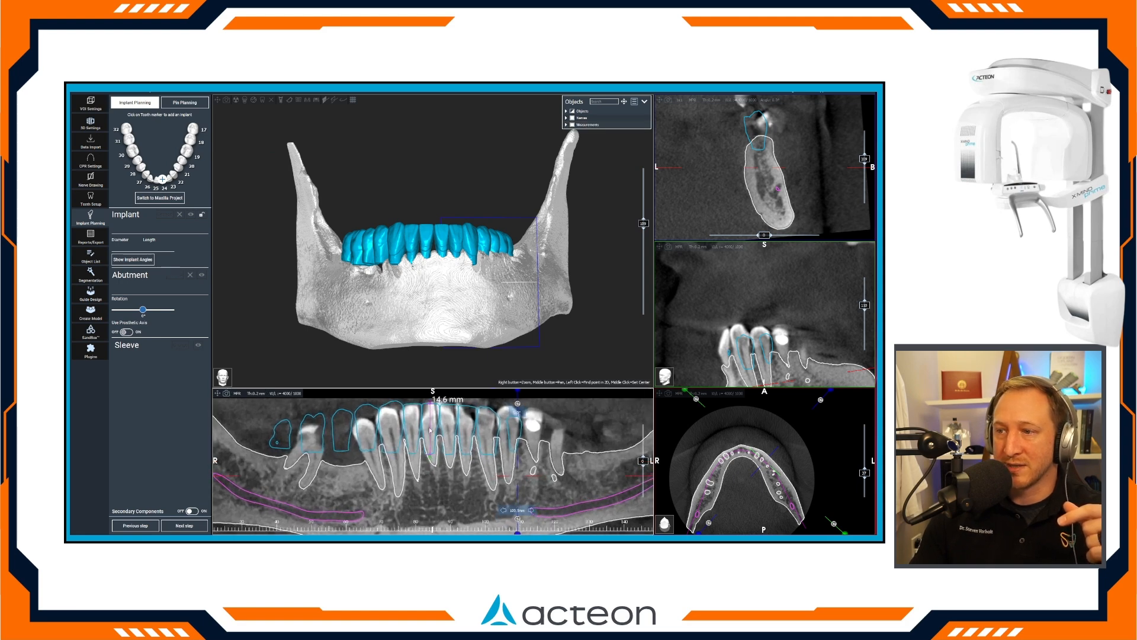
scroll(432, 450, down, 5)
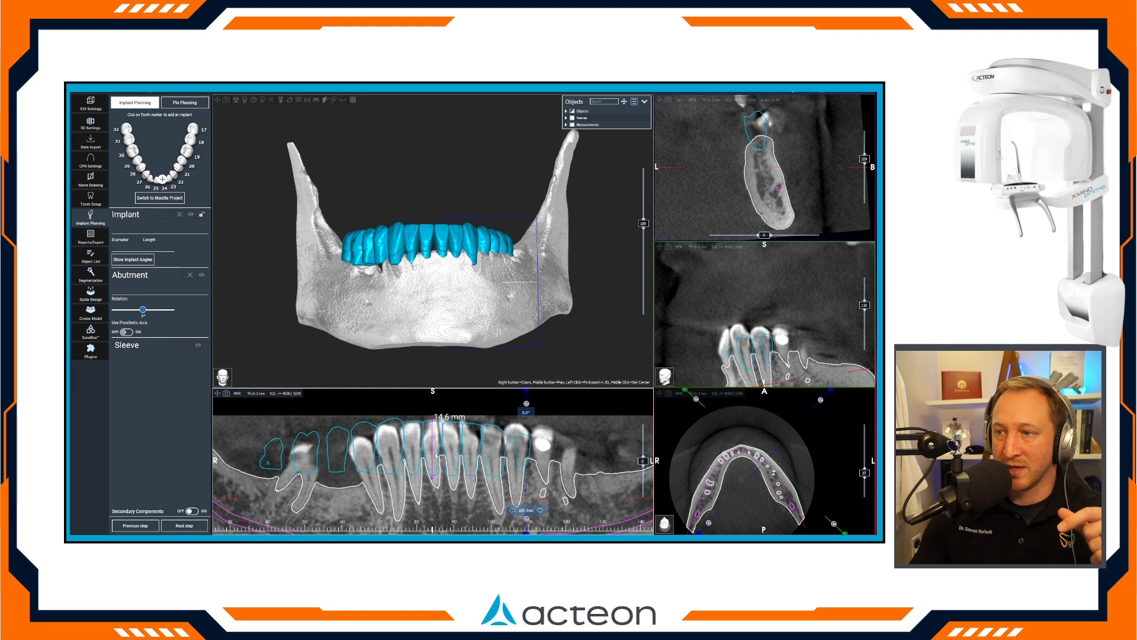
scroll(403, 283, up, 2)
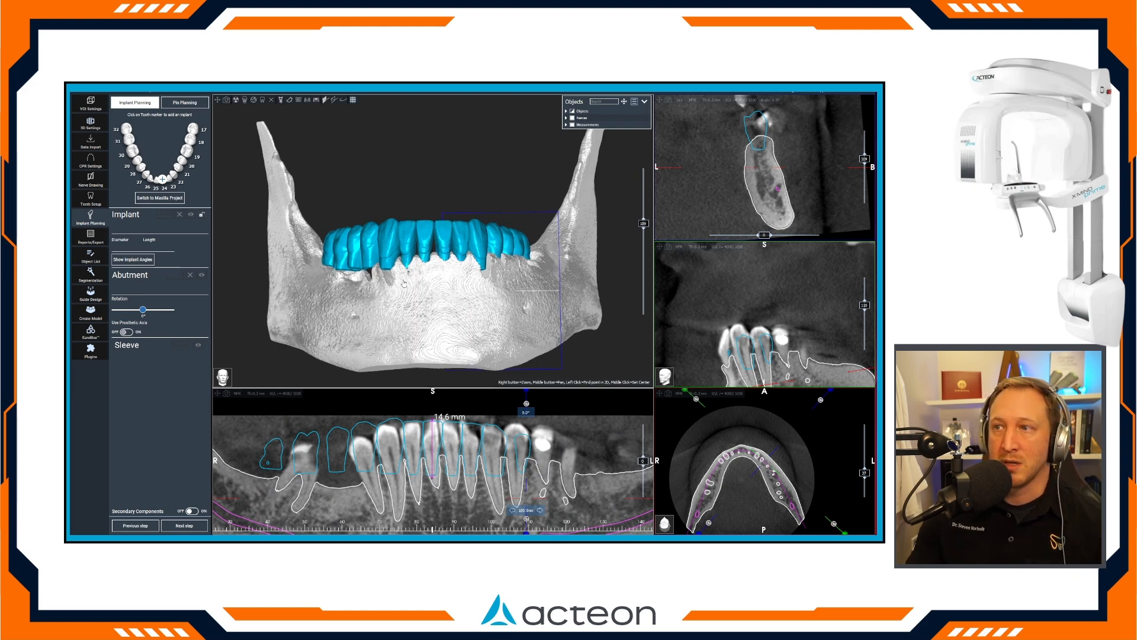
drag(391, 281, 450, 270)
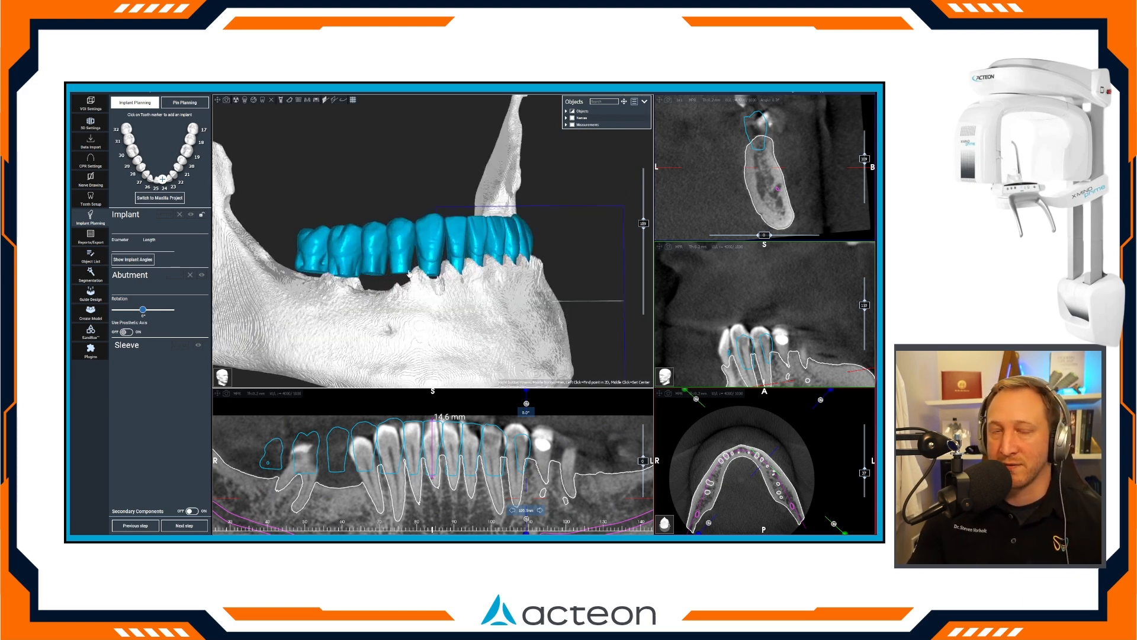
drag(517, 286, 326, 283)
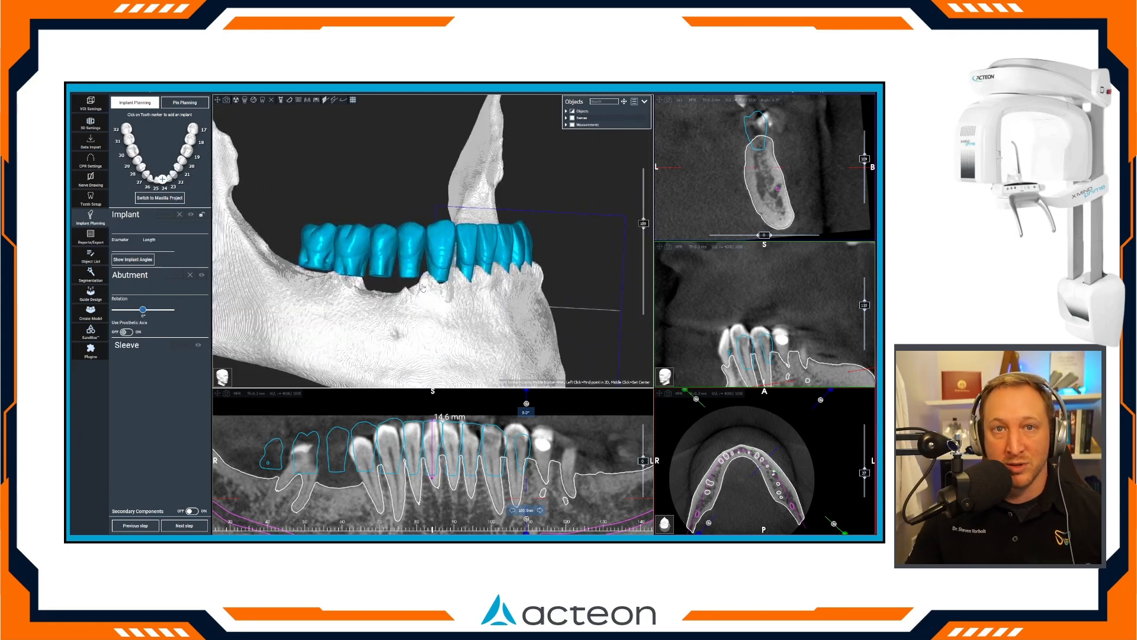
drag(511, 292, 437, 305)
scroll(437, 304, down, 3)
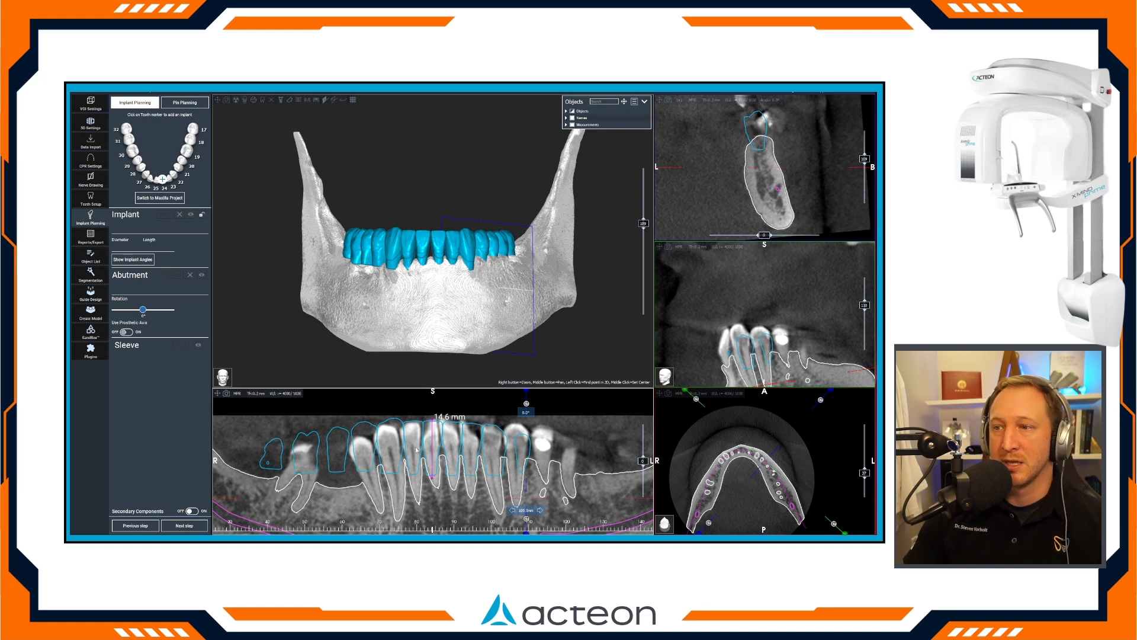
scroll(417, 445, down, 3)
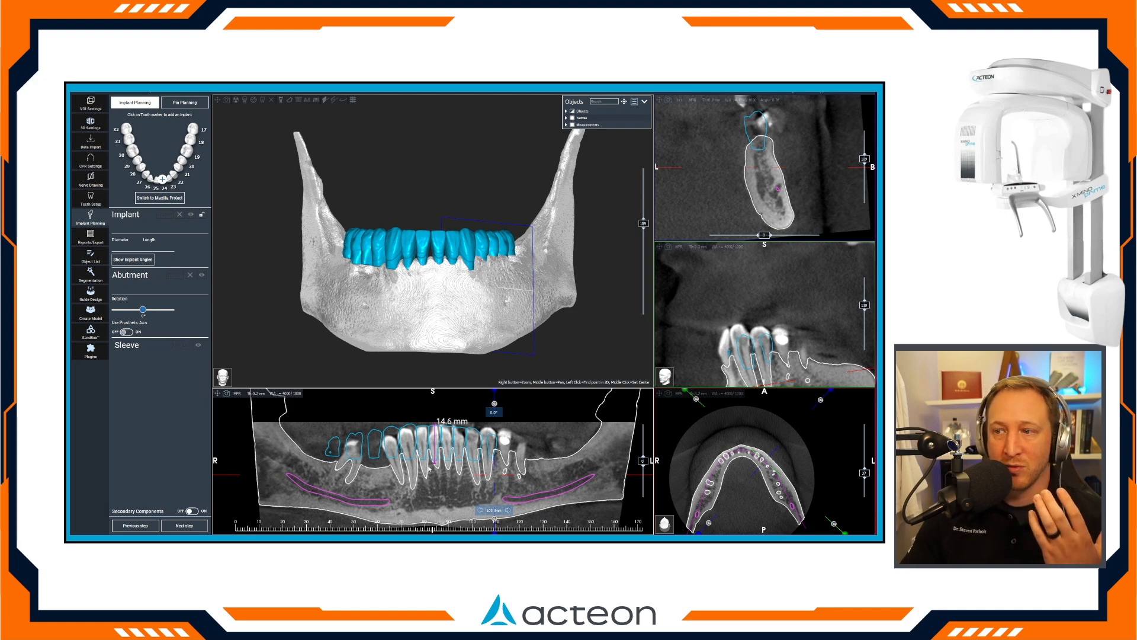
Switch the panoramic view to X-ray rendering and tilt the cross-section slice about 32° in front of the left mental foramen.
click(256, 393)
click(274, 443)
drag(418, 464, 494, 471)
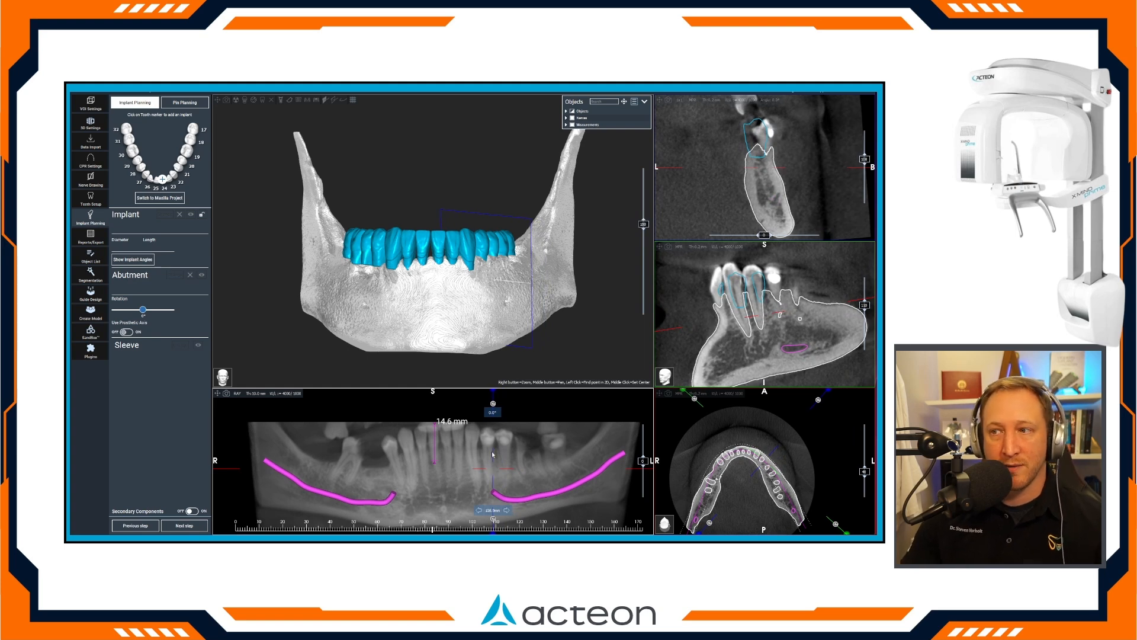
drag(493, 404, 524, 420)
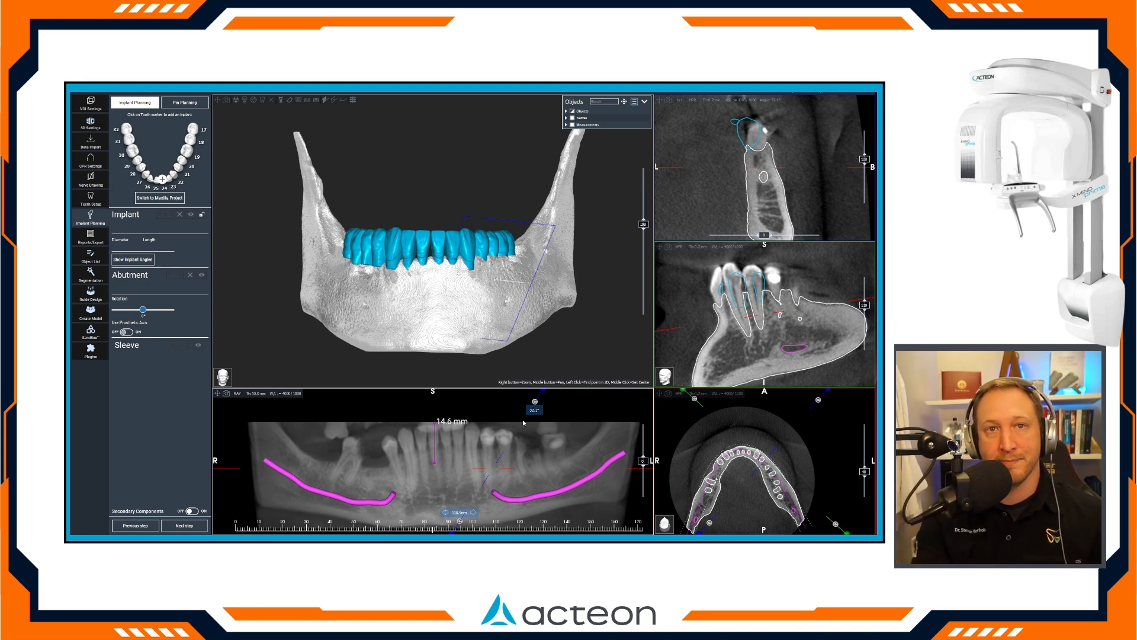
Add a Neodent GM Helix Acqua implant at tooth 20 and centre it within the ridge in the cross-sectional view.
click(184, 162)
drag(397, 409, 392, 415)
drag(395, 461, 405, 457)
mouse_move(383, 401)
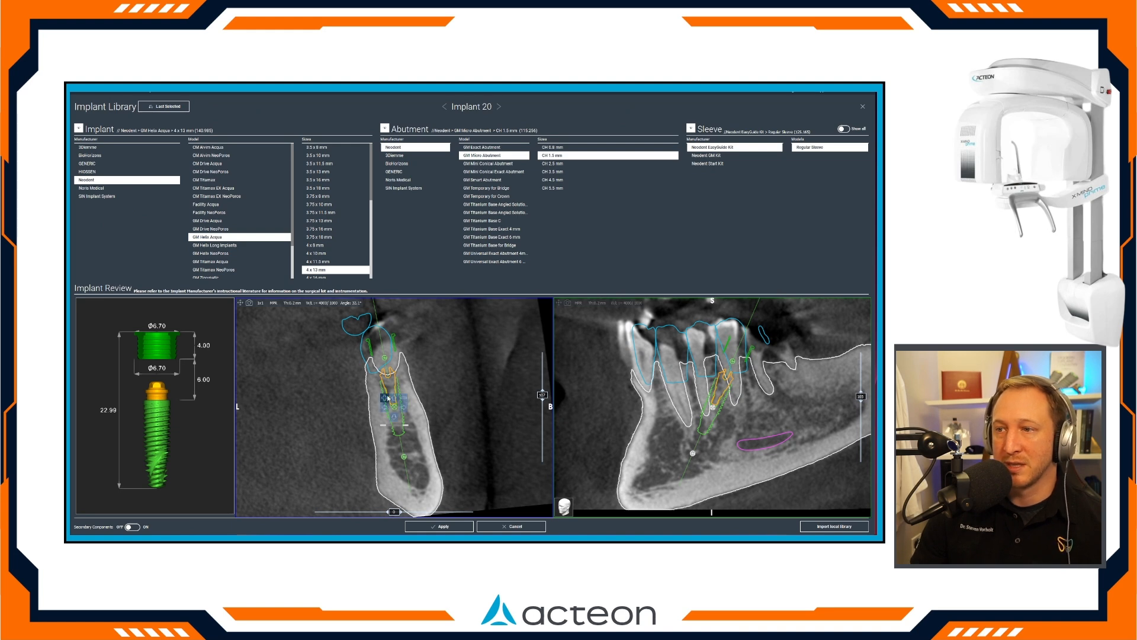
drag(395, 408, 391, 409)
scroll(398, 393, up, 2)
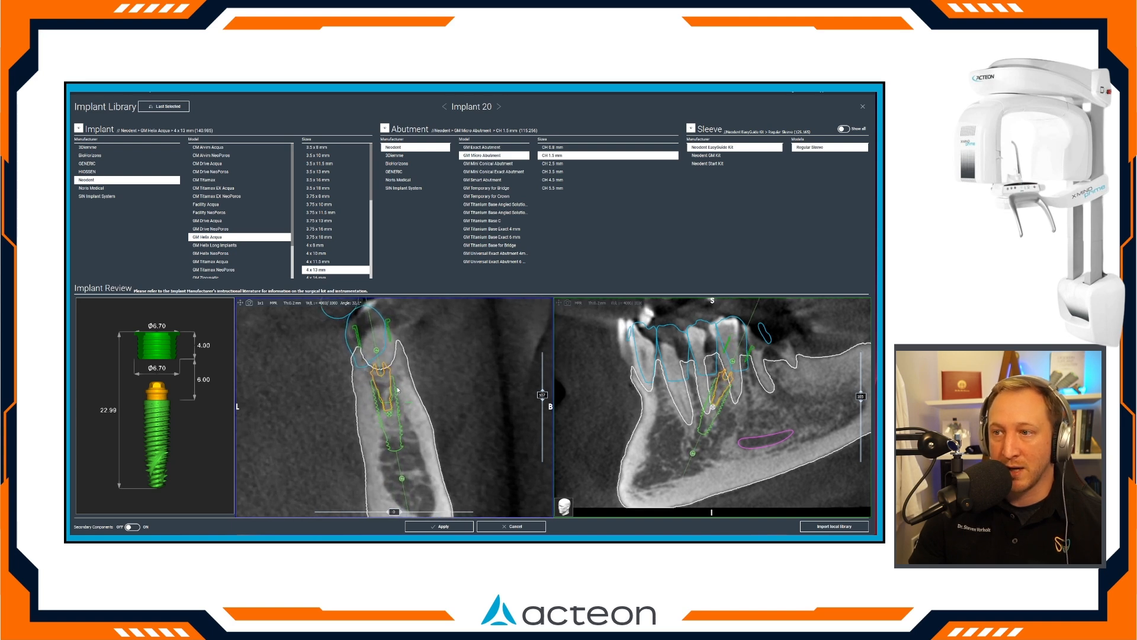
scroll(398, 393, up, 2)
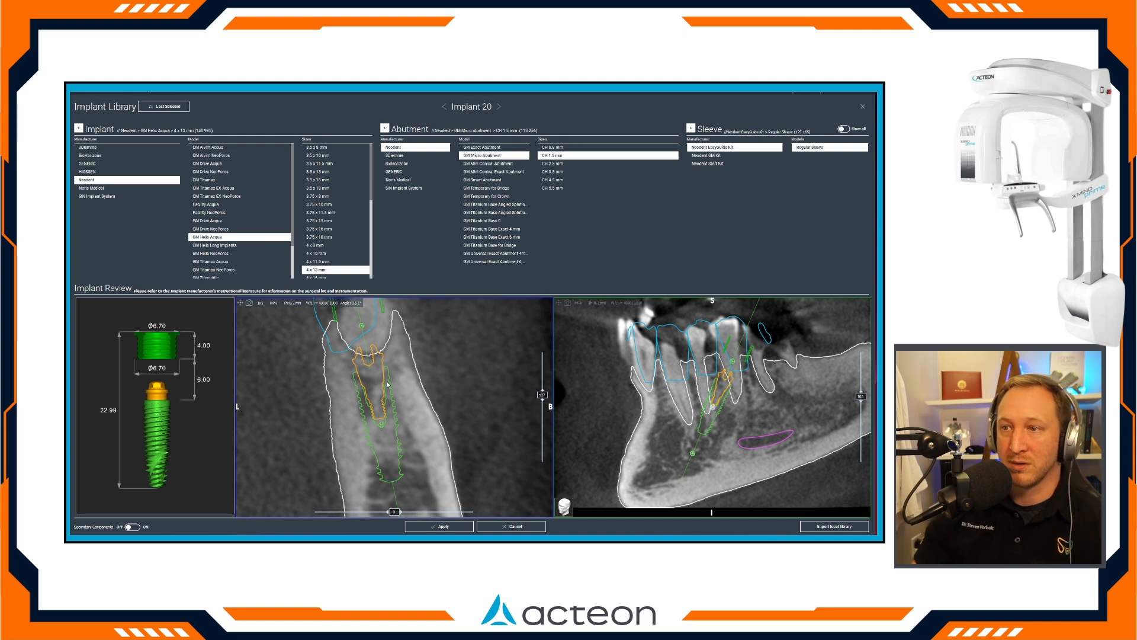
scroll(378, 382, down, 2)
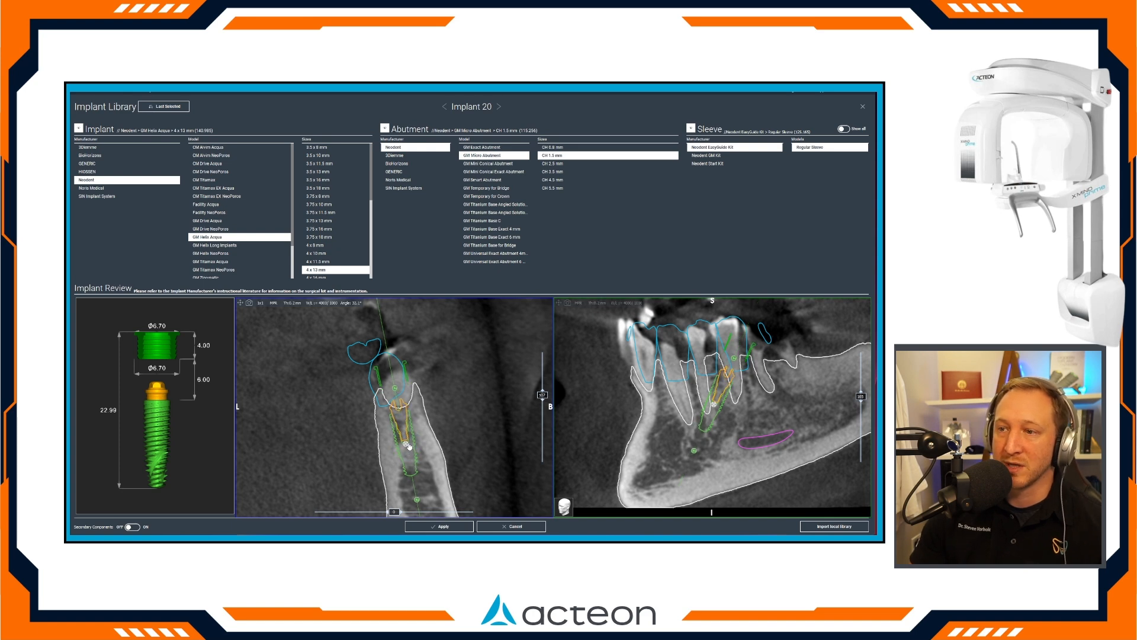
Deepen the tooth 20 implant and fine-tune its tilt in the tangential view, keeping it in front of the nerve.
drag(409, 441, 383, 406)
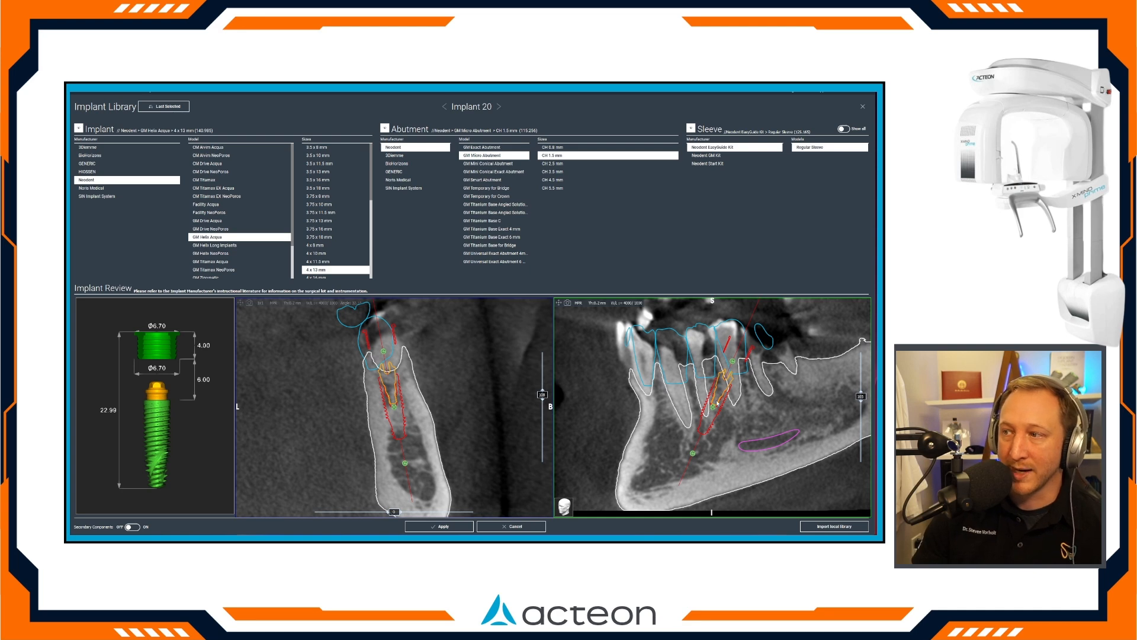
scroll(717, 403, up, 2)
drag(704, 458, 706, 460)
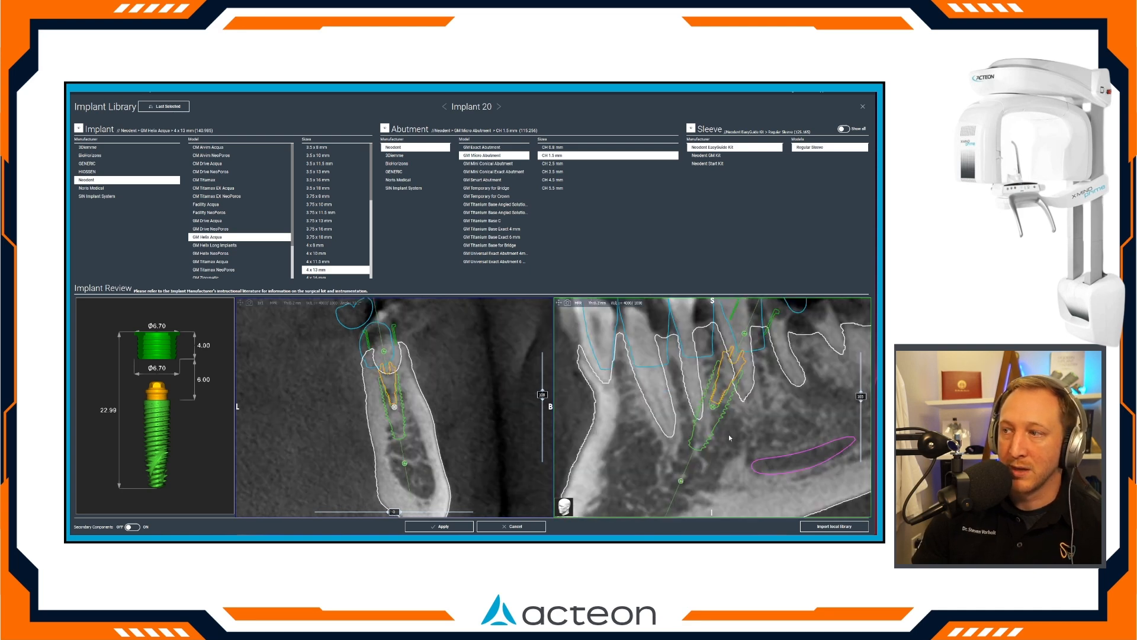
drag(744, 352, 755, 340)
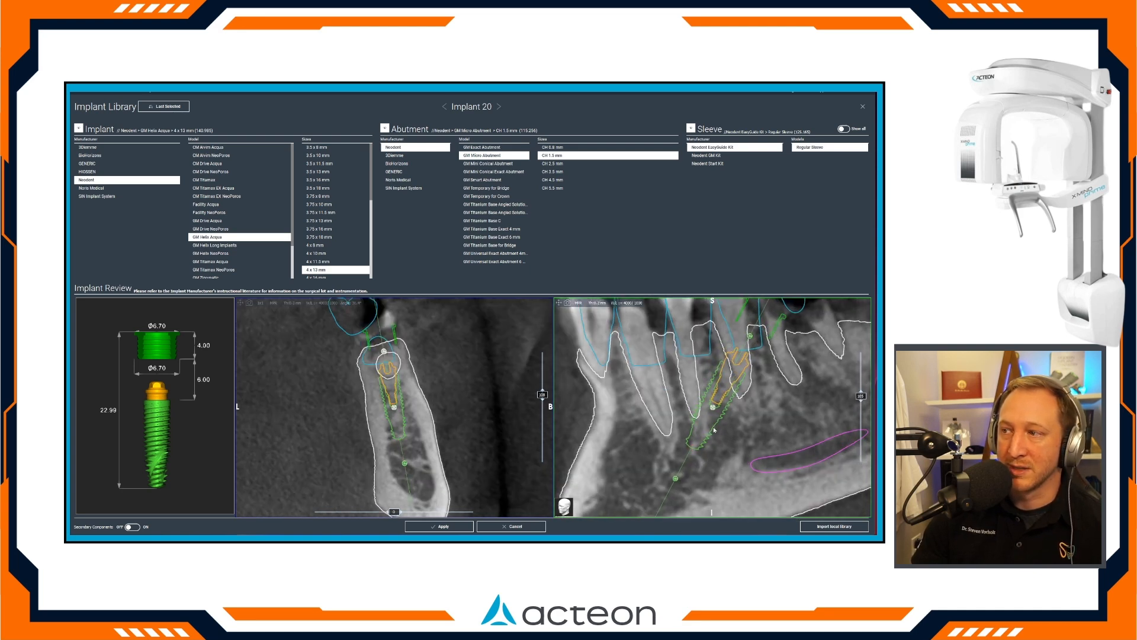
mouse_move(708, 406)
mouse_down()
mouse_move(734, 398)
mouse_move(709, 405)
mouse_up()
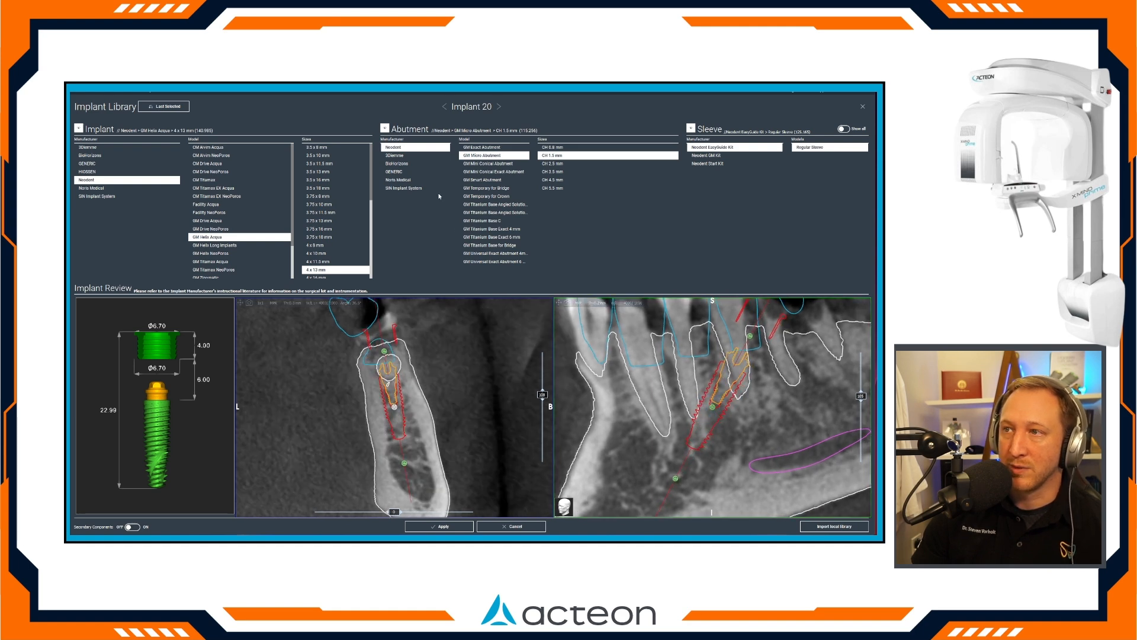
Set implant 20 to 4 x 16 mm with a 30°, CH 1.5 mm GM Mini Conical Exact Abutment, and apply the plan.
click(496, 171)
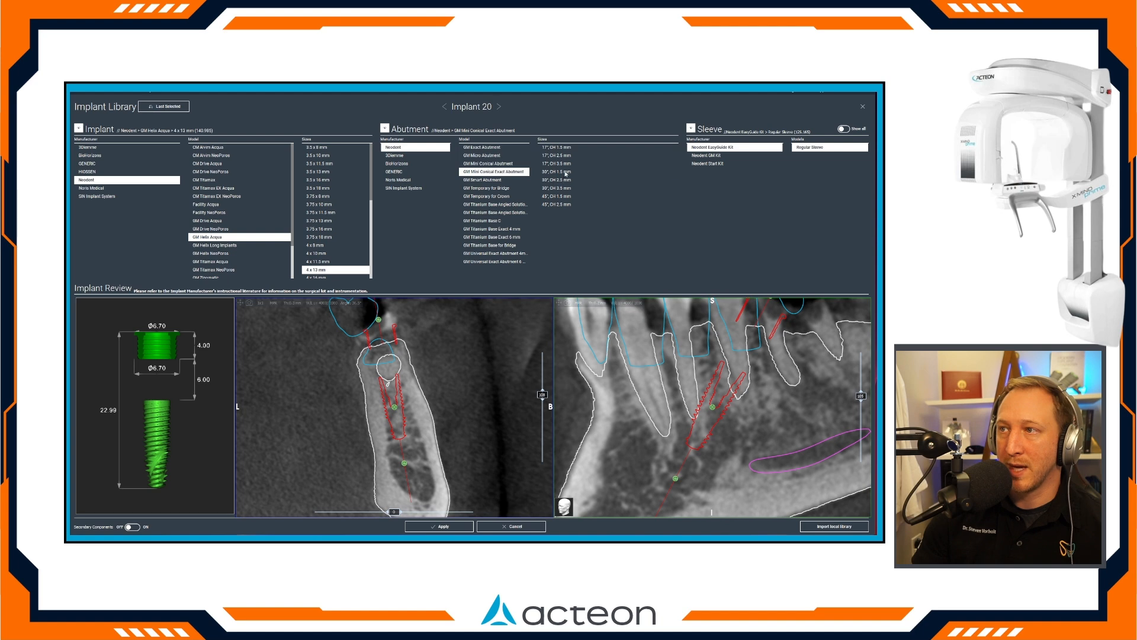
click(564, 173)
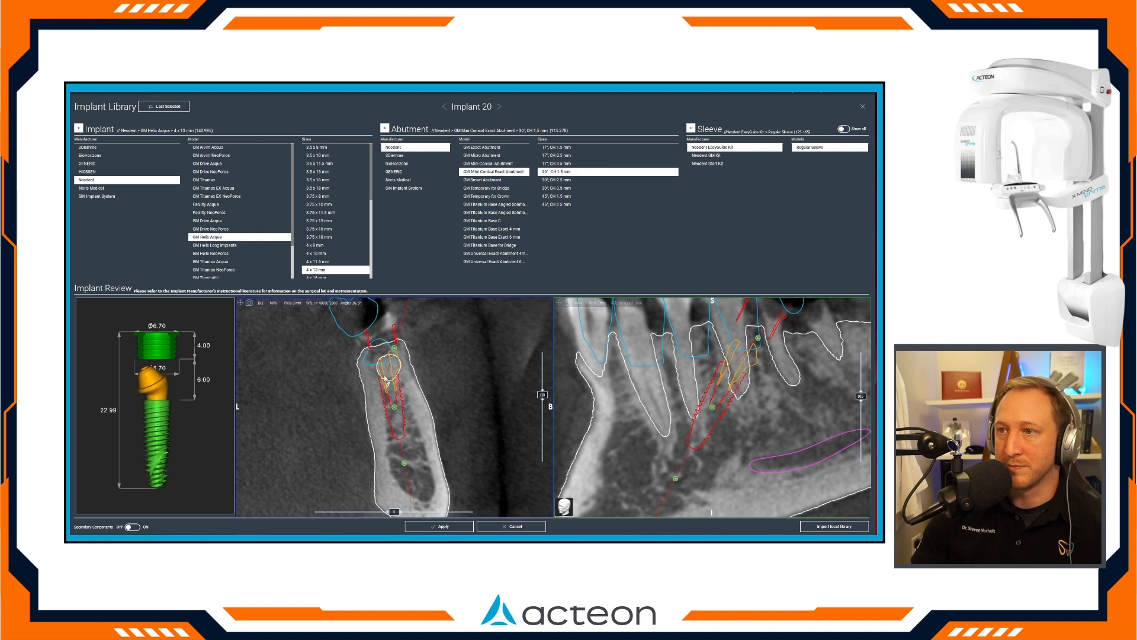
click(350, 276)
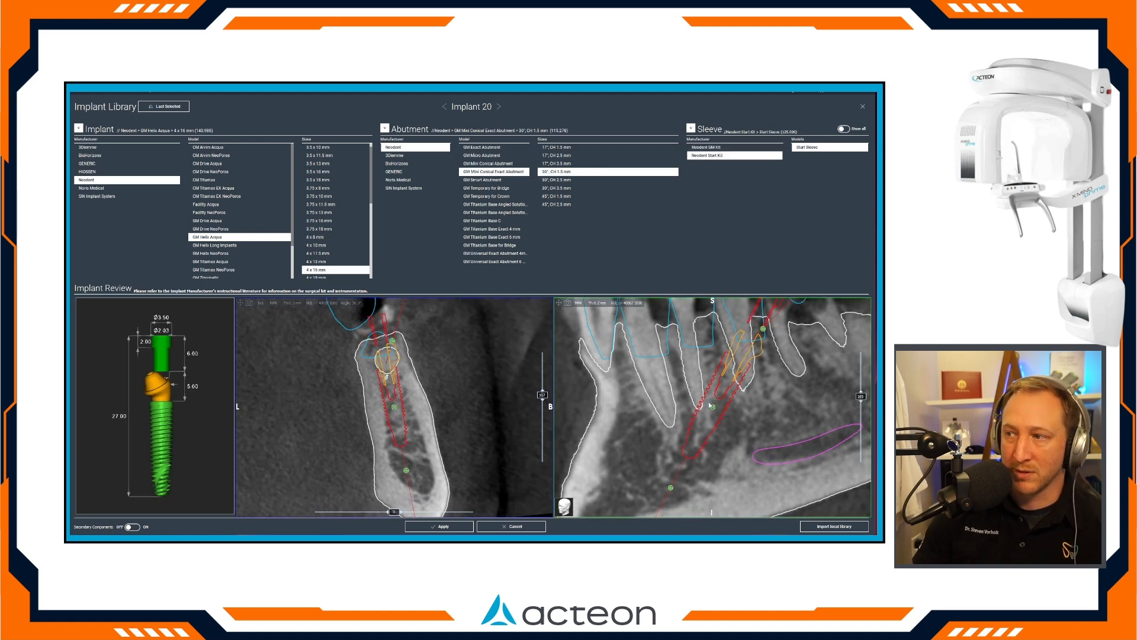
drag(670, 488, 667, 485)
click(467, 526)
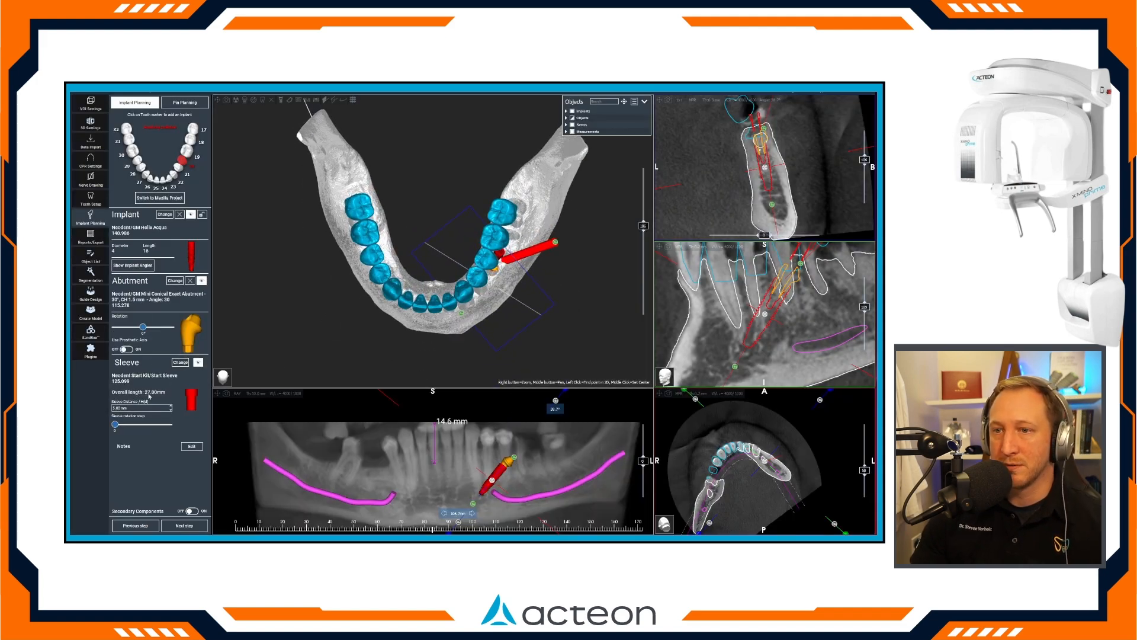
Hide the sleeve of implant 20 and make the mandible semi-transparent in the 3D view.
click(197, 362)
mouse_move(143, 330)
mouse_down()
mouse_move(169, 330)
mouse_move(125, 337)
mouse_move(138, 333)
mouse_up()
right_click(447, 338)
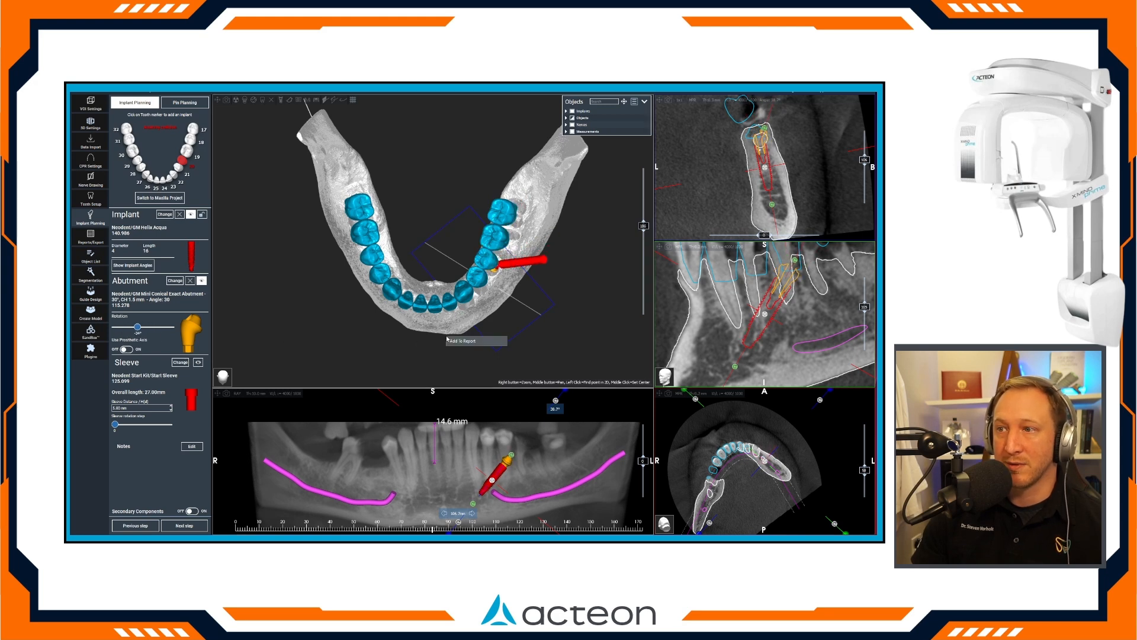
click(492, 361)
Rotate the abutment of implant 20 so its screw channel exits upward through the waxup, checking it from the side and above.
drag(492, 361, 495, 251)
right_drag(494, 252, 503, 308)
drag(515, 310, 427, 321)
drag(137, 329, 124, 332)
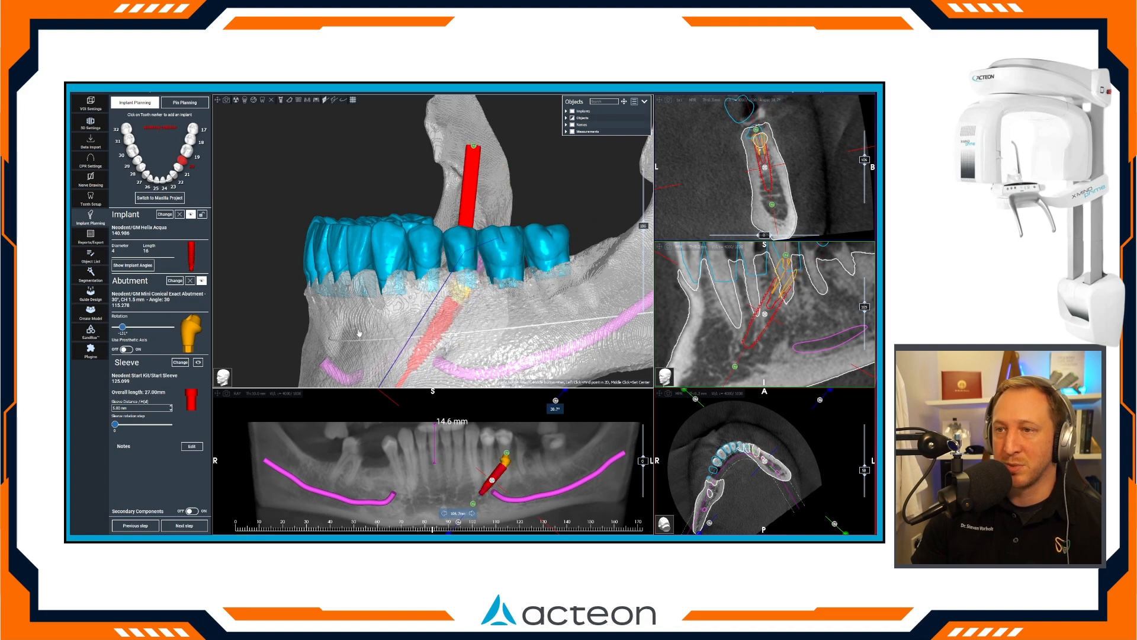
right_drag(358, 336, 309, 302)
drag(310, 302, 459, 278)
drag(458, 217, 488, 252)
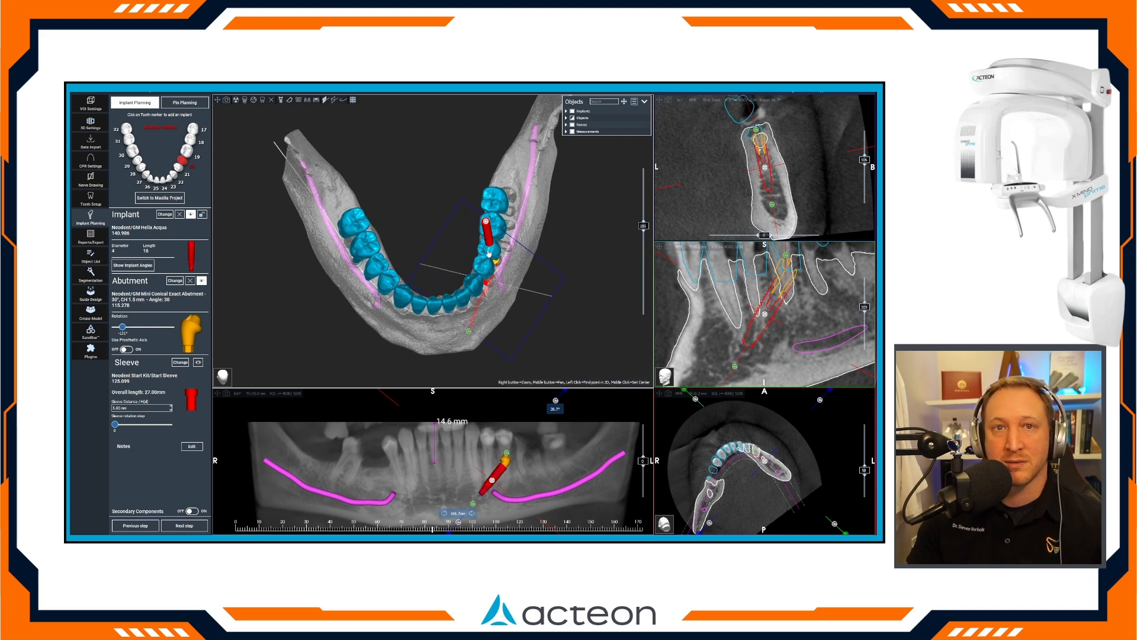
drag(548, 283, 548, 169)
right_drag(548, 172, 552, 300)
middle_drag(552, 300, 534, 280)
drag(534, 279, 467, 270)
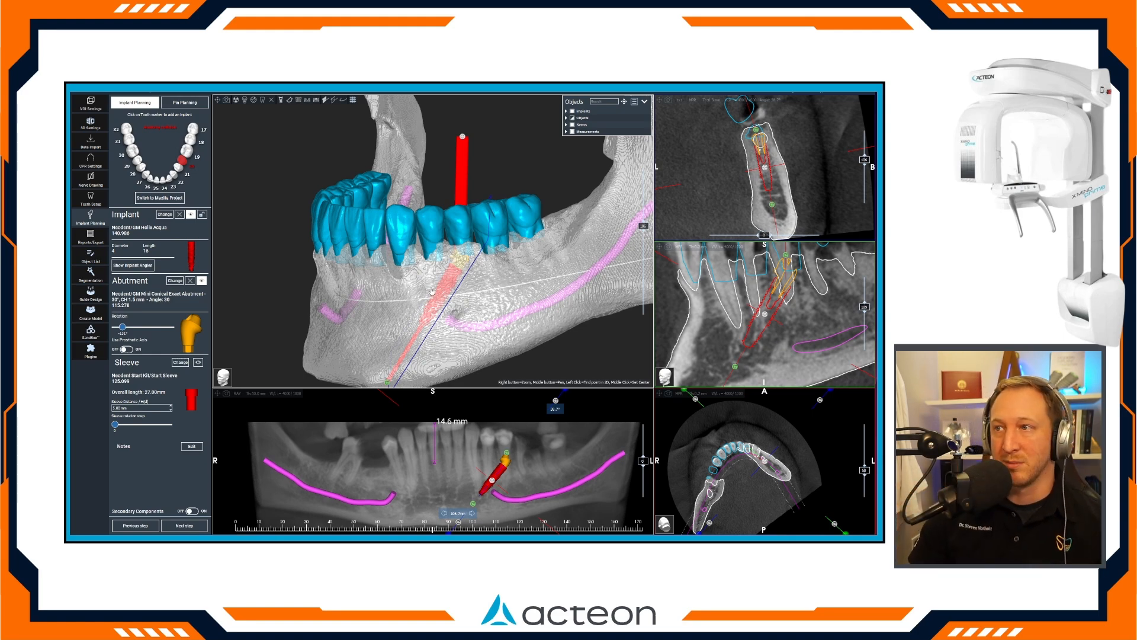
Align the cross-section with the tooth 29 site, tilted in front of the nerve, and add an implant for tooth 29.
drag(398, 264, 562, 422)
click(401, 471)
drag(379, 432, 371, 437)
mouse_move(388, 474)
mouse_down()
mouse_move(381, 481)
mouse_move(393, 474)
mouse_up()
drag(334, 400, 345, 399)
click(138, 160)
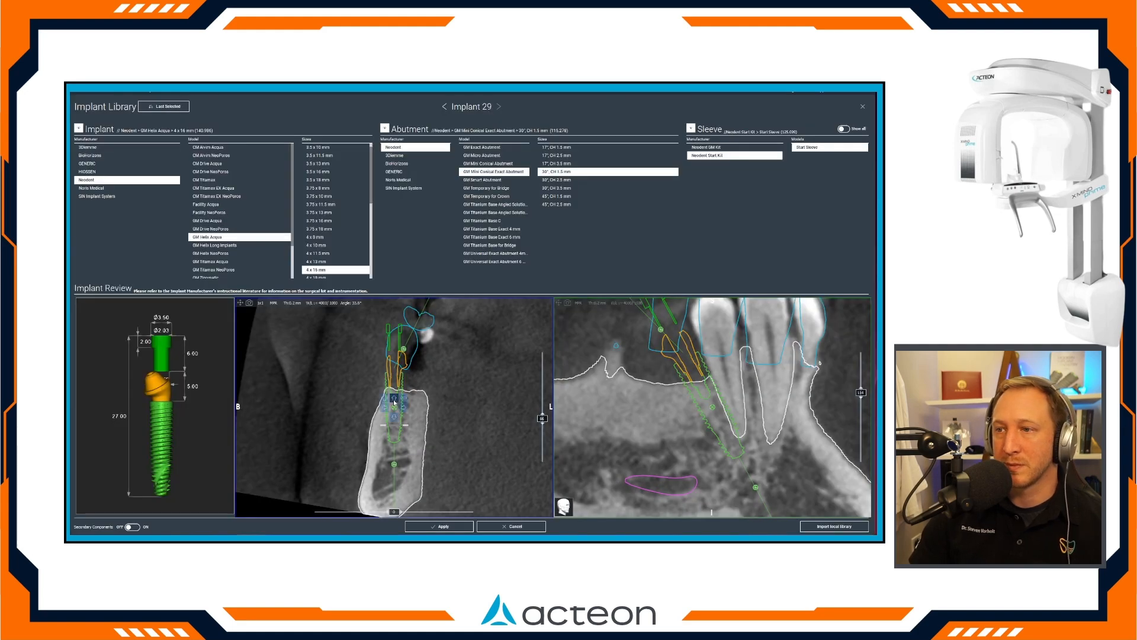
Position implant 29 within the bone and in front of the nerve in both review slices, and apply the plan.
drag(394, 409, 404, 435)
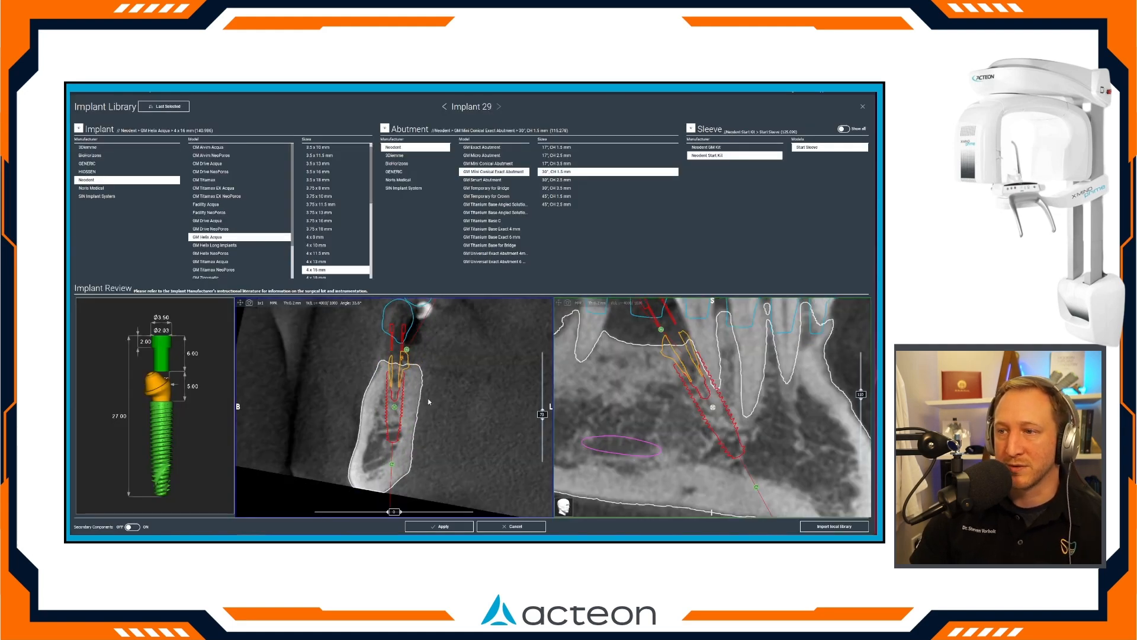
drag(712, 409, 714, 392)
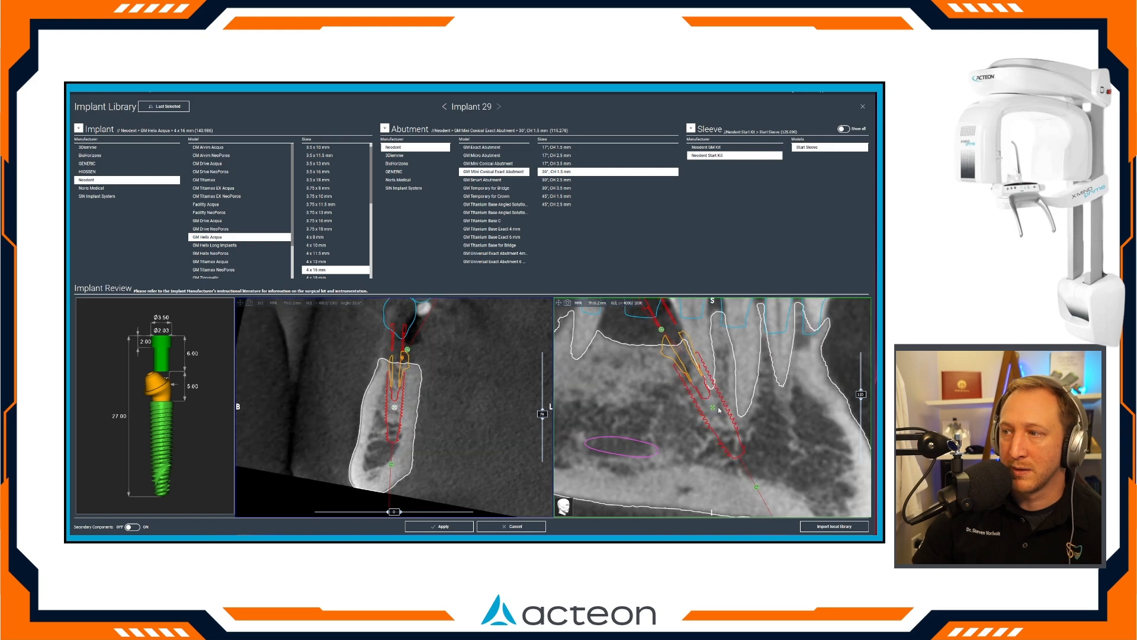
right_drag(715, 393, 697, 360)
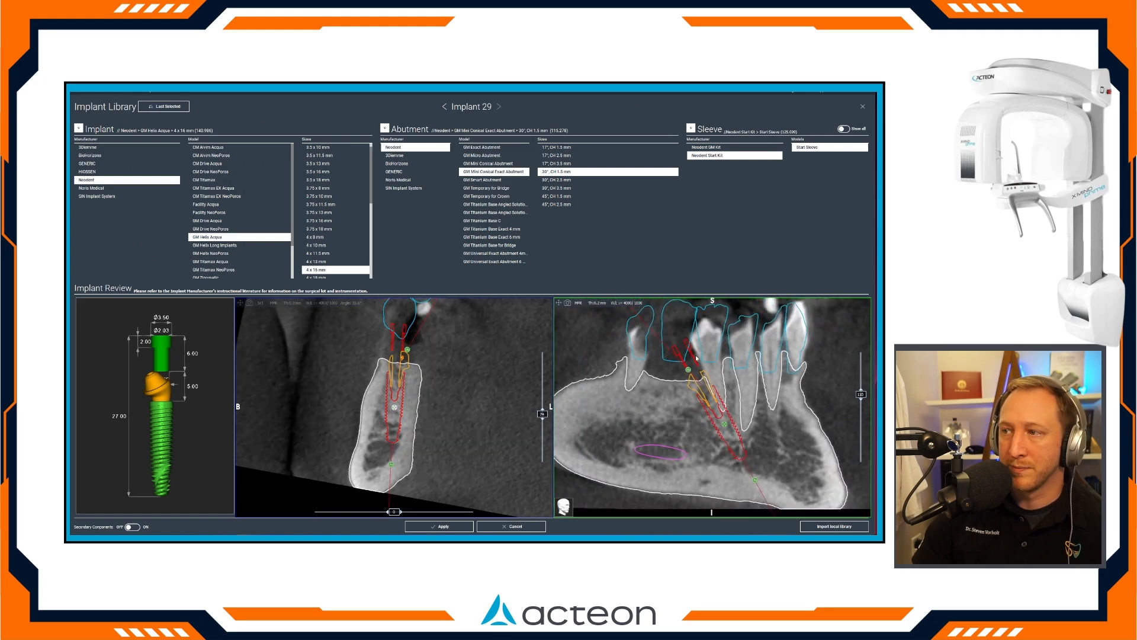
click(439, 525)
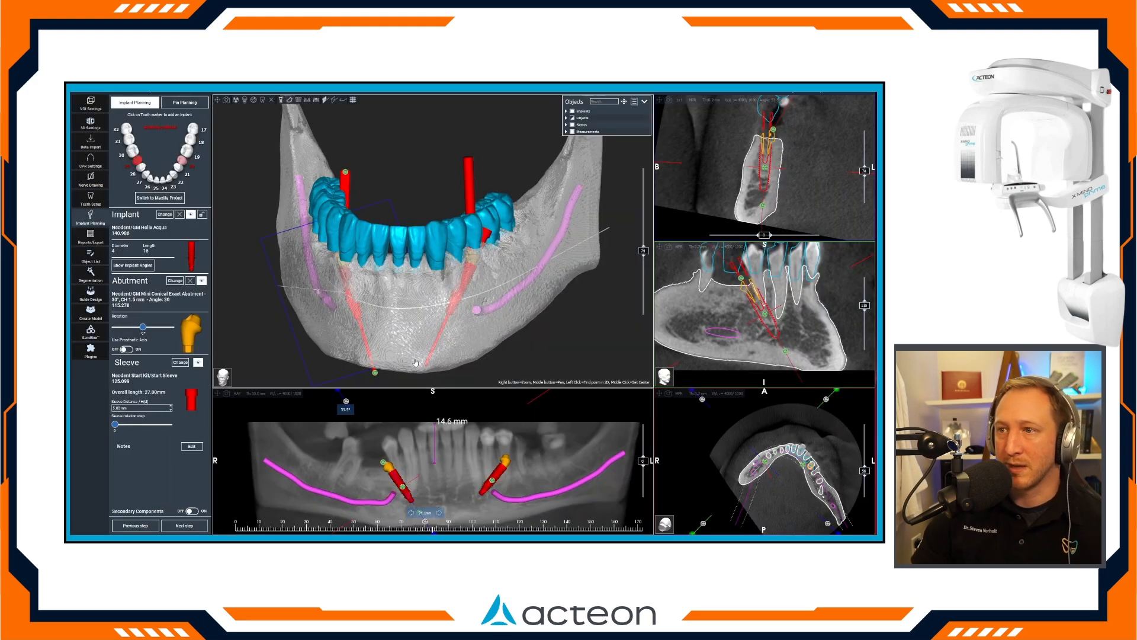
Show all sleeves for implant 29, set its sleeve to UNASSIGNED, and apply the plan.
drag(516, 349, 465, 264)
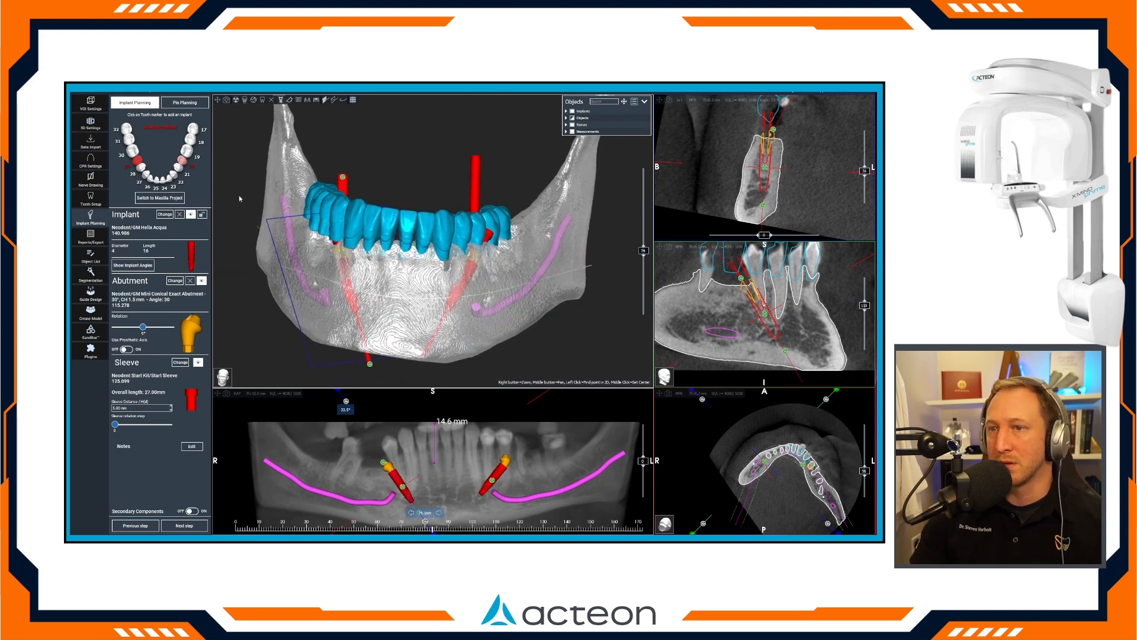
click(202, 215)
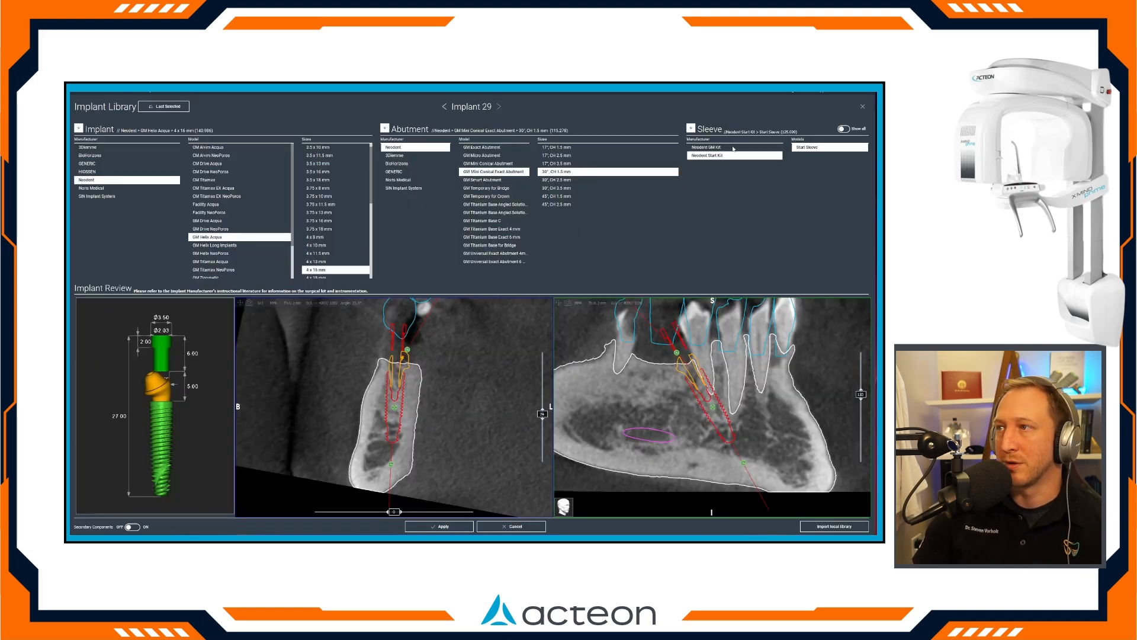
click(848, 128)
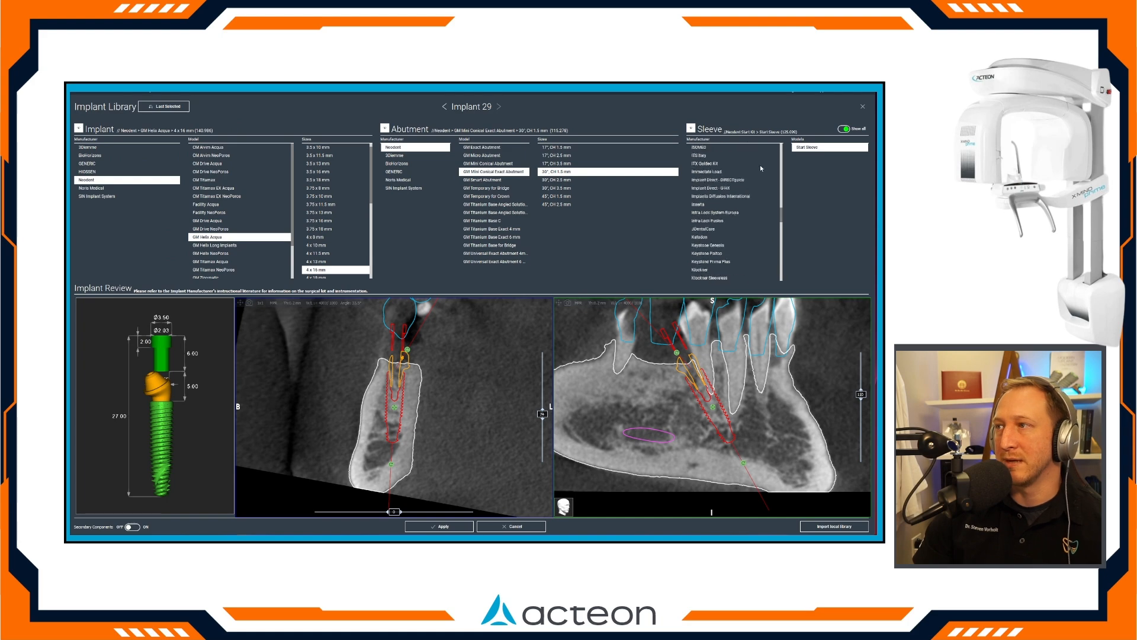
click(770, 148)
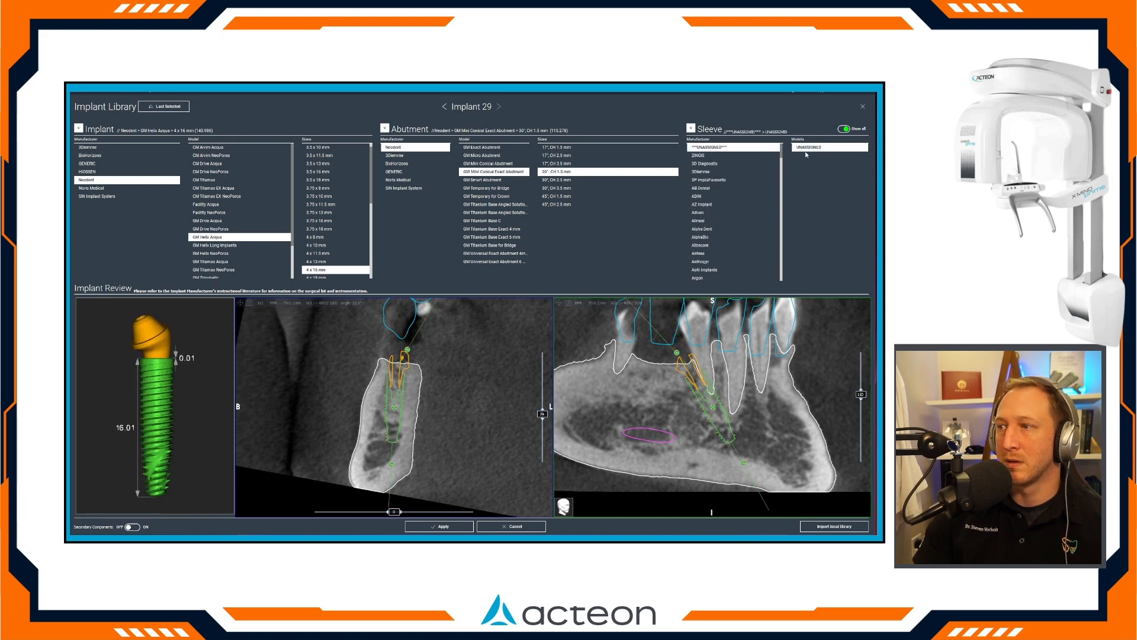
click(419, 527)
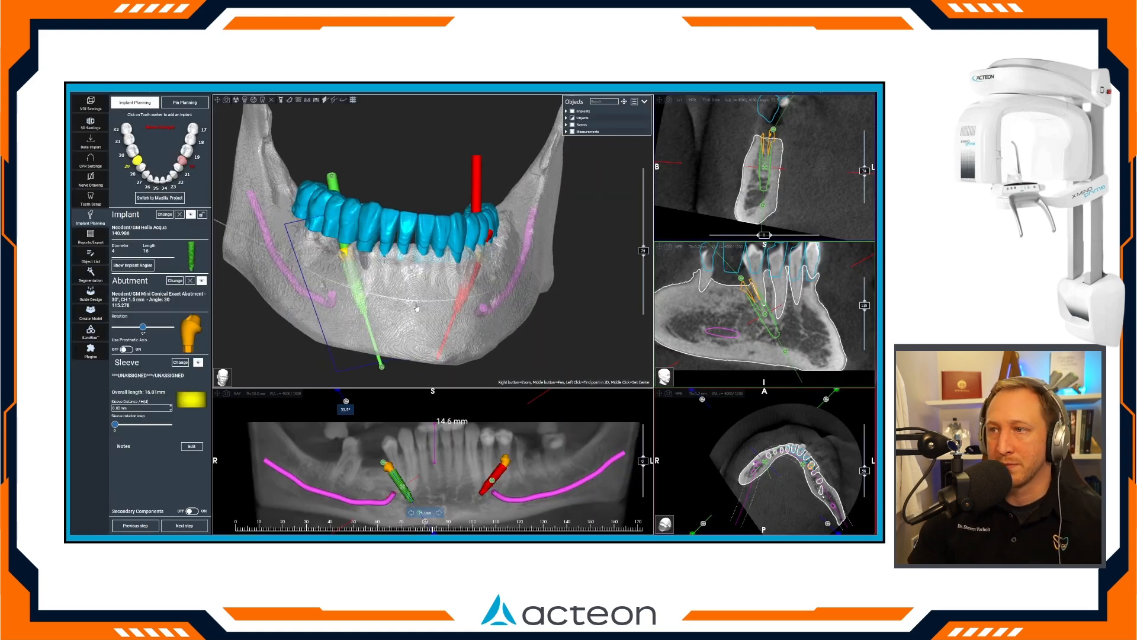
Set the sleeve of implant 20 to UNASSIGNED from the full sleeve list and apply the plan.
click(164, 214)
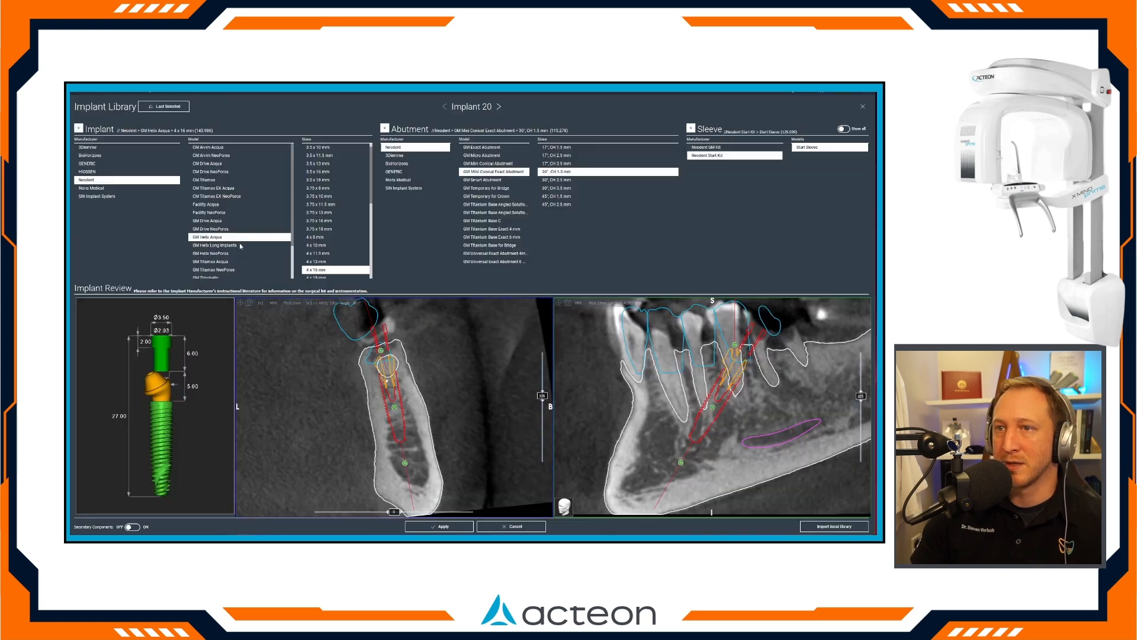
click(844, 128)
click(767, 147)
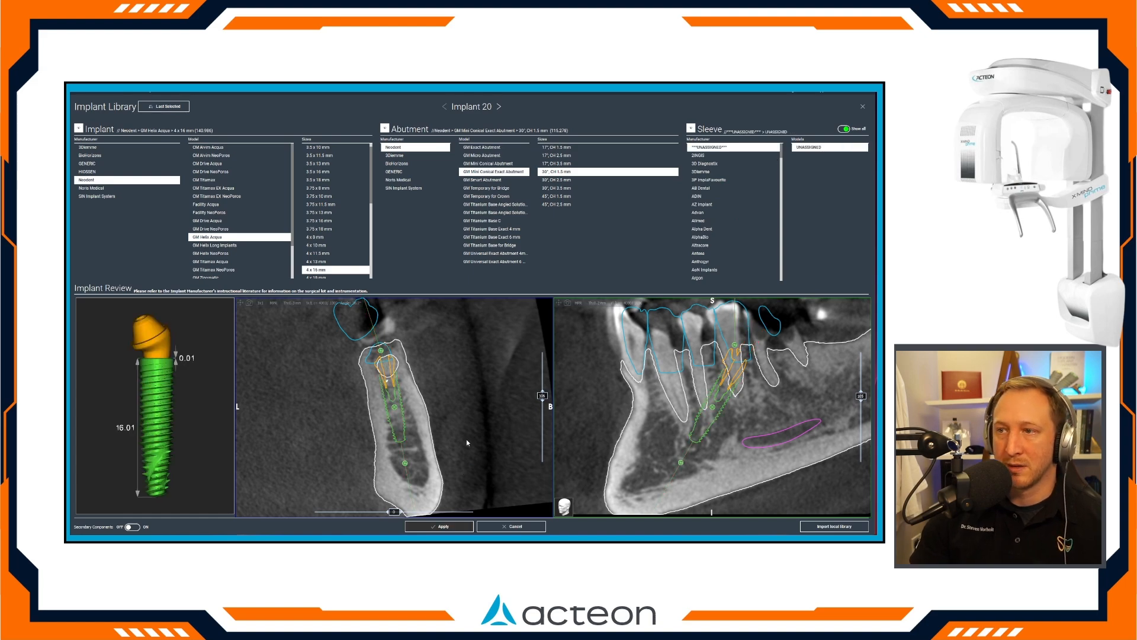
click(439, 526)
Rotate the abutment of implant 29 so its screw channel exits upward through the waxup, checking it from above.
drag(522, 255, 521, 439)
click(137, 160)
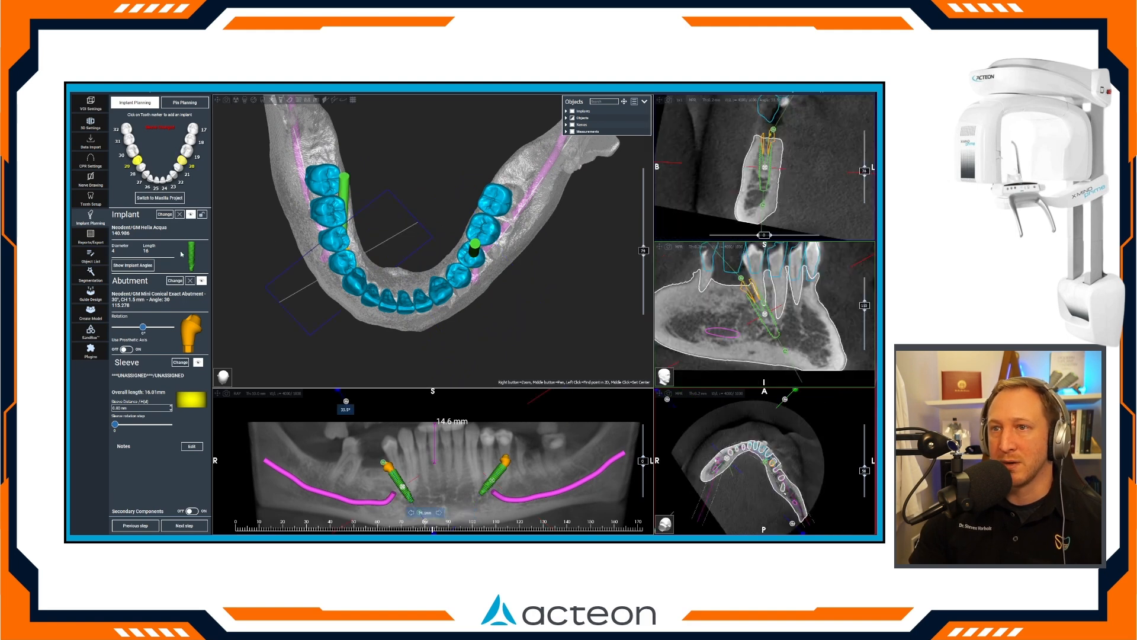
drag(142, 327, 127, 335)
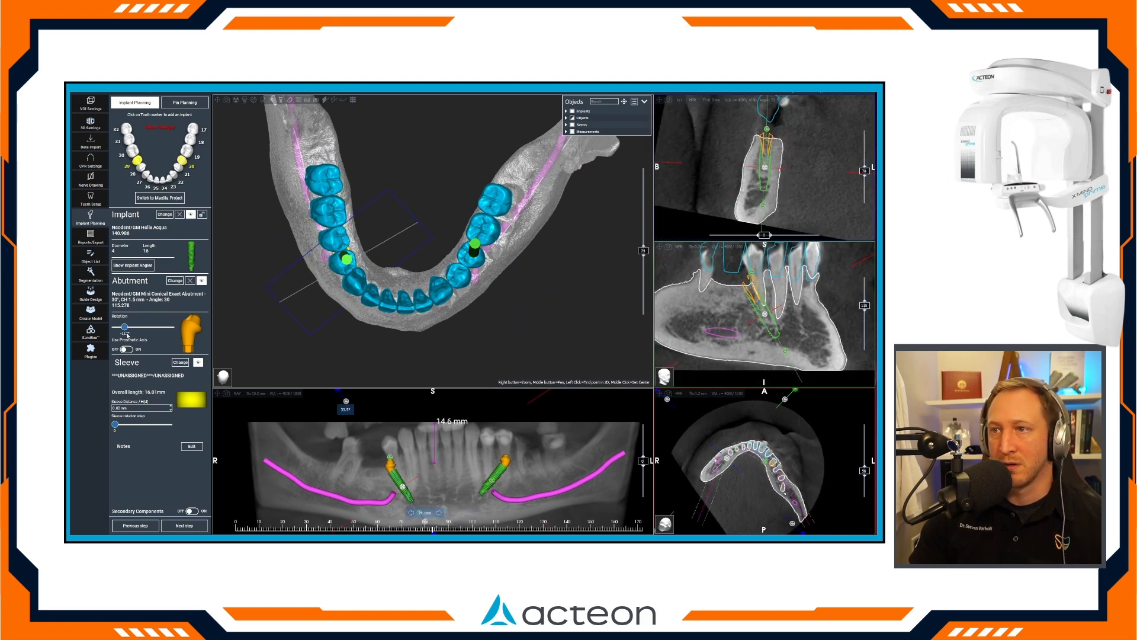
drag(385, 345, 504, 253)
Shift implant 29 slightly distally in the panoramic and tangential views, checking it against the waxup in 3D.
drag(402, 487, 401, 486)
drag(456, 299, 365, 361)
drag(766, 319, 755, 320)
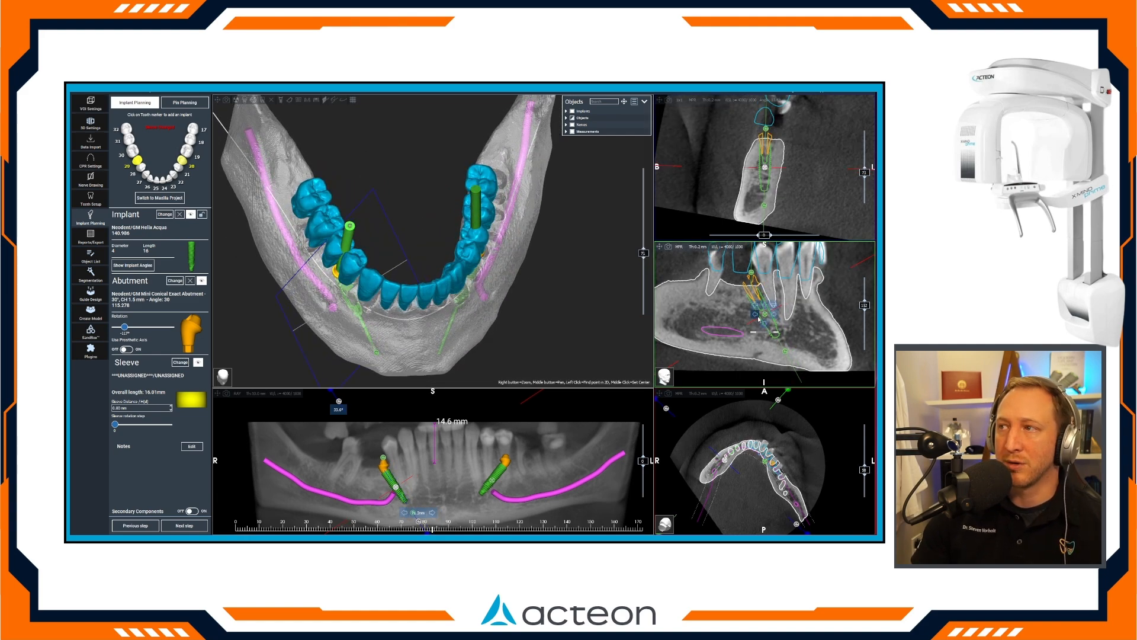
Enlarge the cross-section, rotate the slice around implant 29, nudge the implant lingually within the bone, and restore the multi-view layout.
click(658, 101)
drag(542, 528, 498, 528)
drag(545, 313, 548, 314)
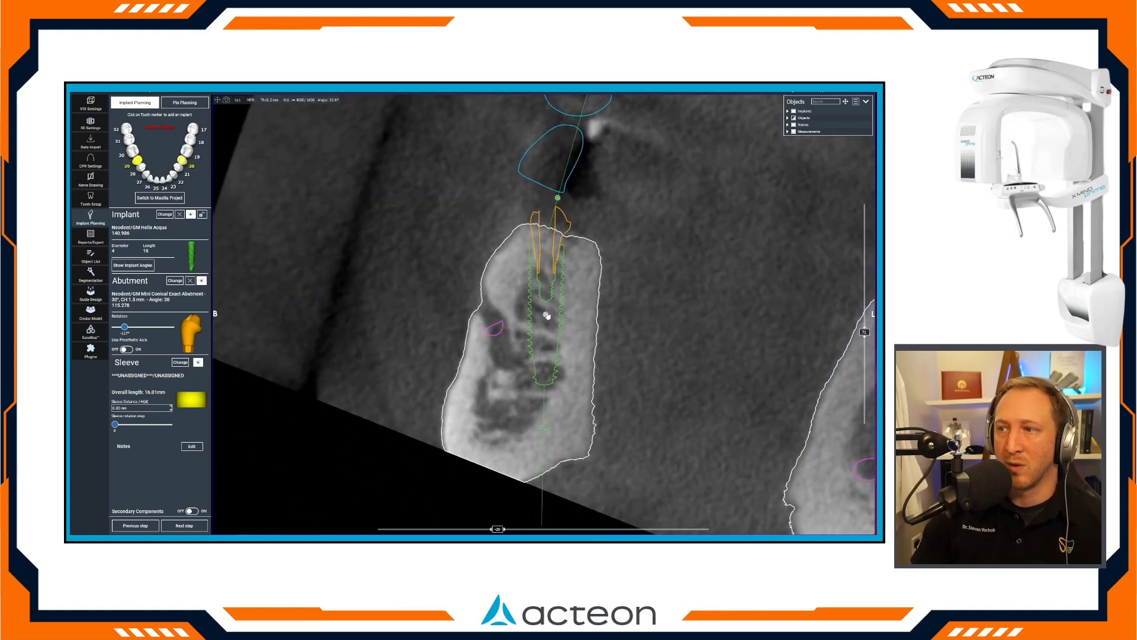
click(218, 100)
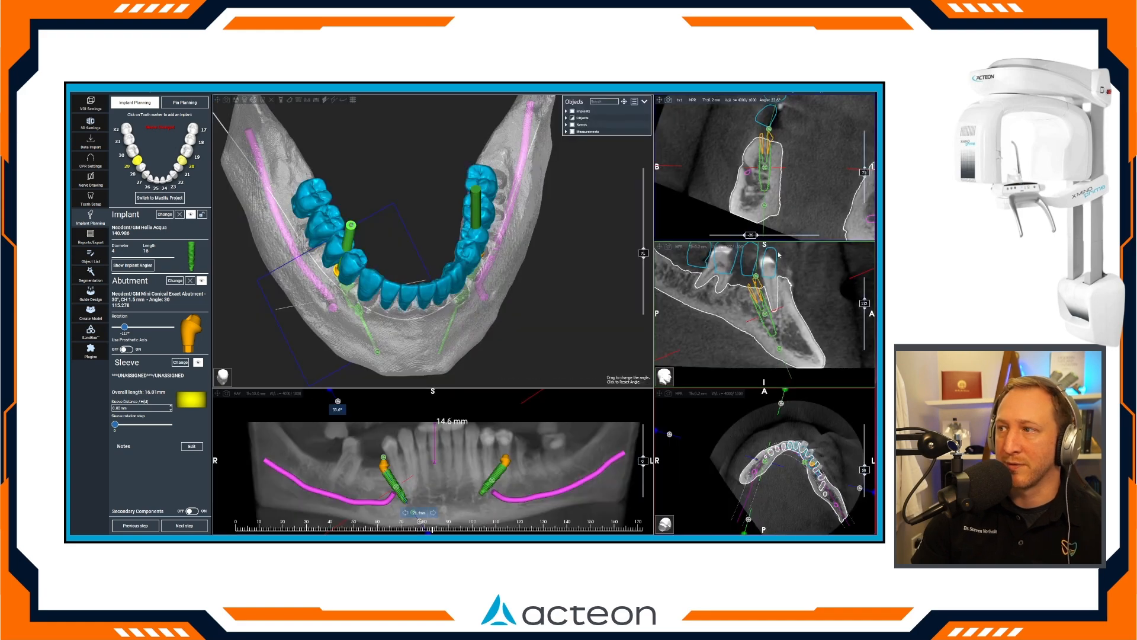
Move implant 29 slightly forward and deeper in the tangential view, and compare the screw channels of implants 29 and 20 from above.
drag(765, 314, 768, 318)
mouse_move(498, 314)
mouse_down()
mouse_move(501, 287)
mouse_move(502, 331)
mouse_up()
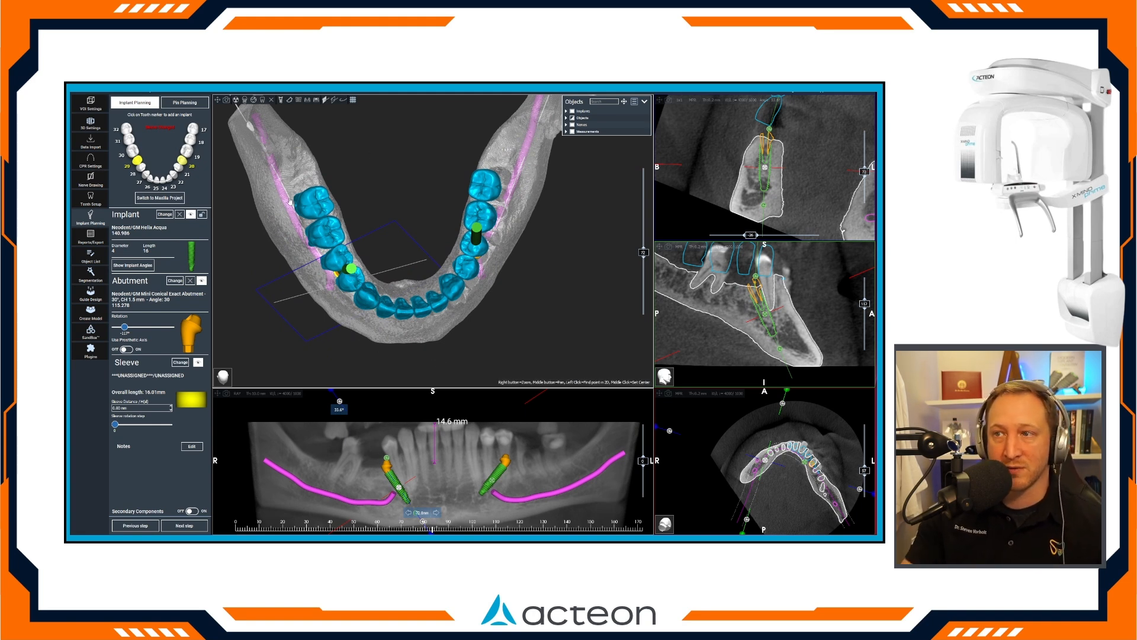
drag(446, 293, 476, 284)
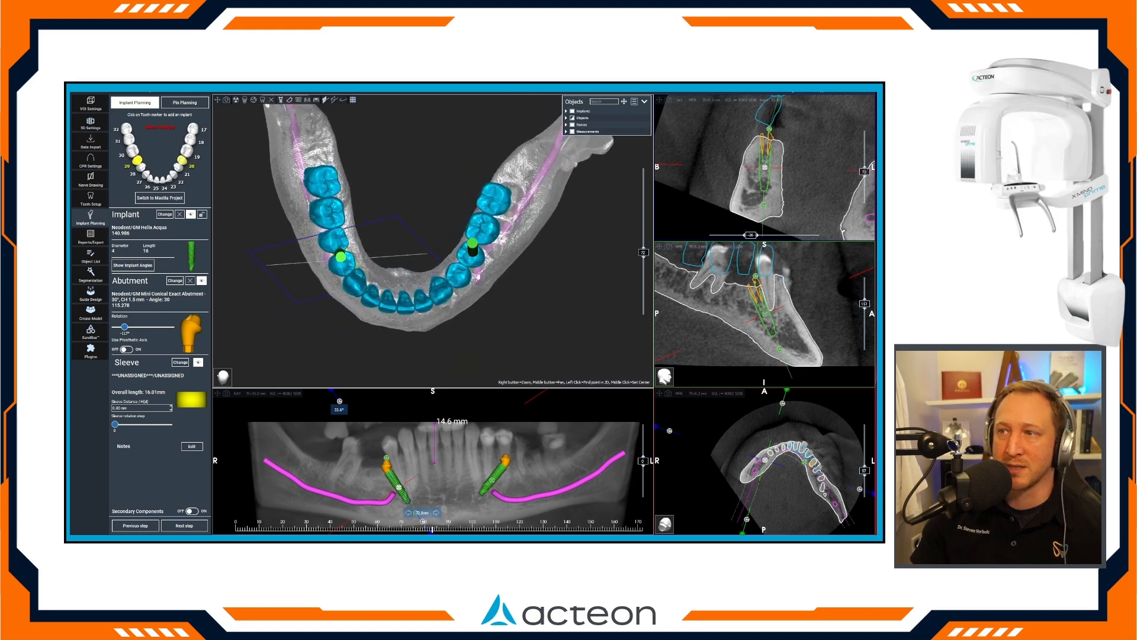
click(473, 254)
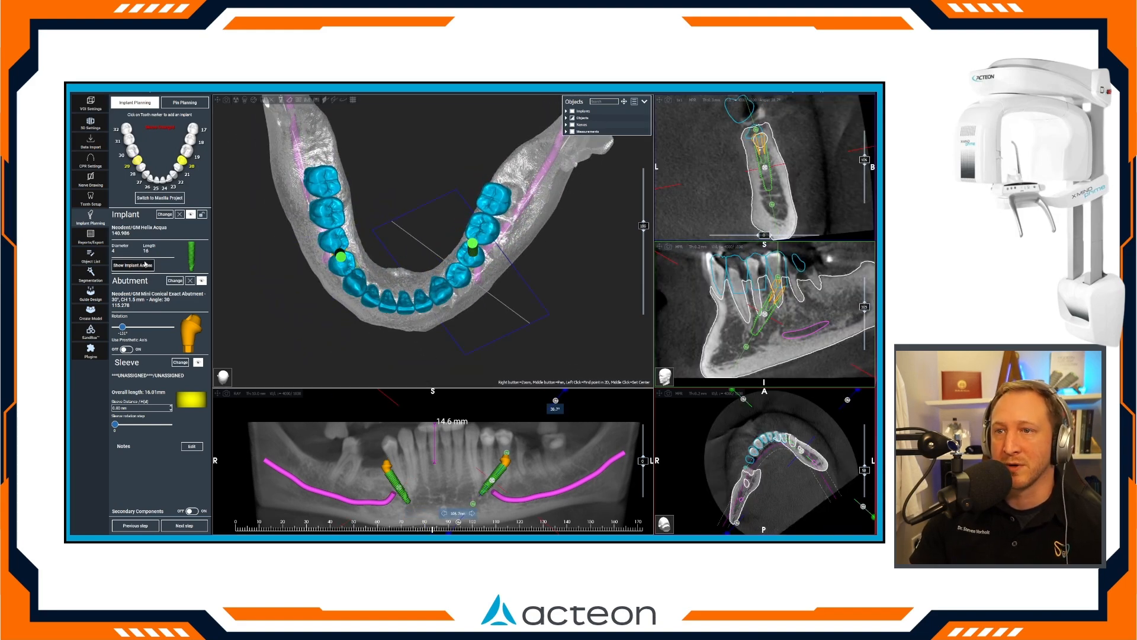
Move the slice position to the anterior mandible and bring it nearly upright at the tooth 26 site.
click(436, 474)
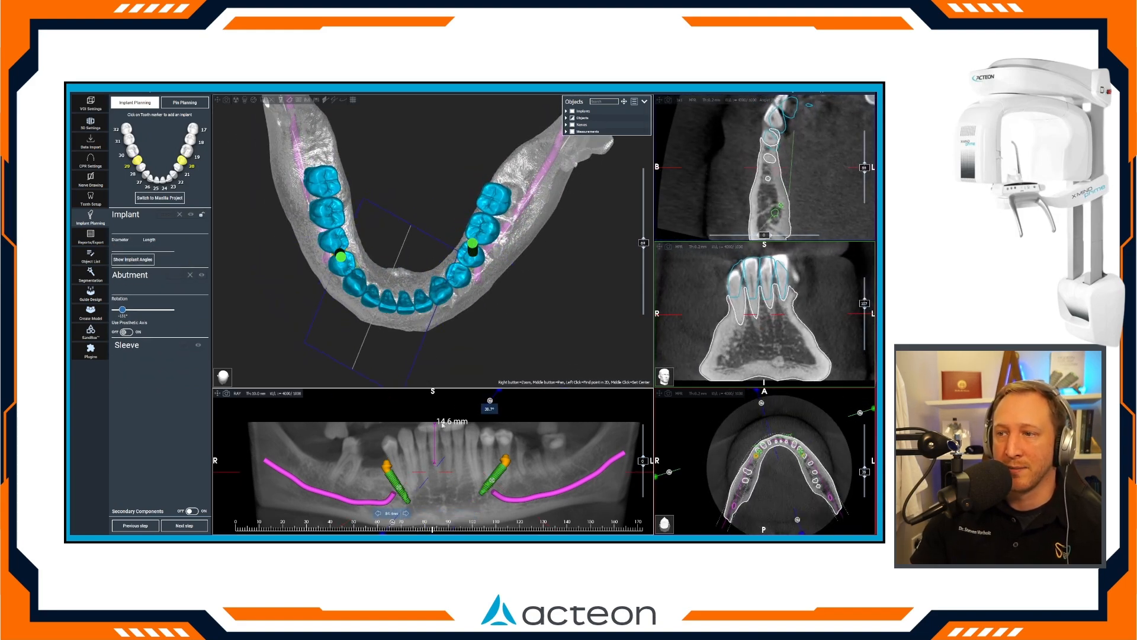
drag(490, 400, 429, 402)
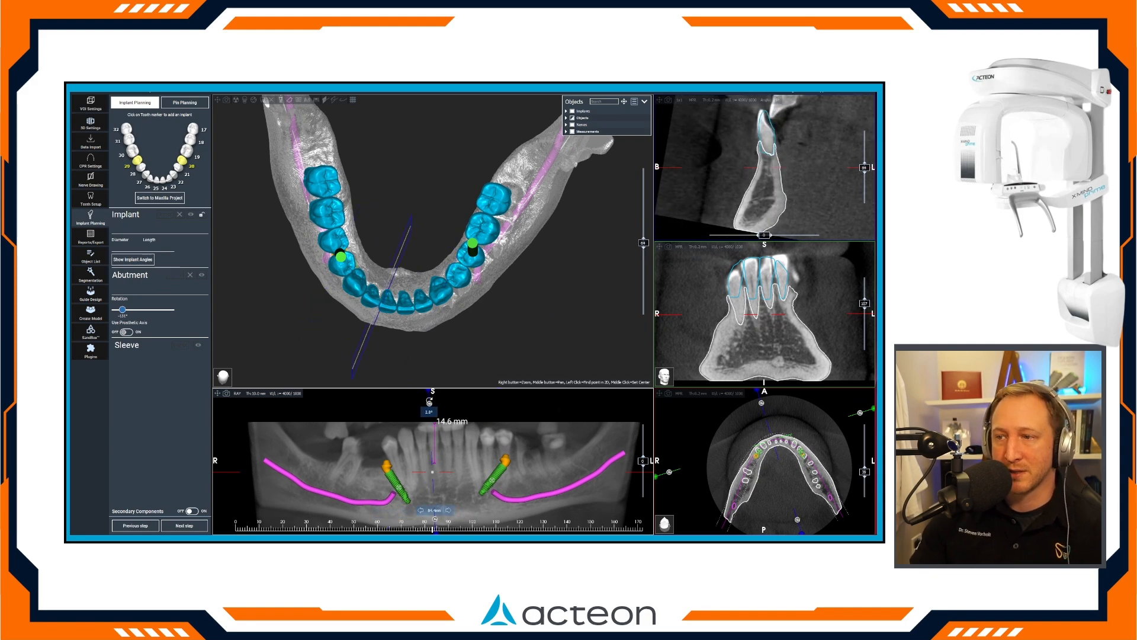
mouse_move(426, 473)
mouse_down()
mouse_move(460, 469)
mouse_move(415, 467)
mouse_move(429, 468)
mouse_up()
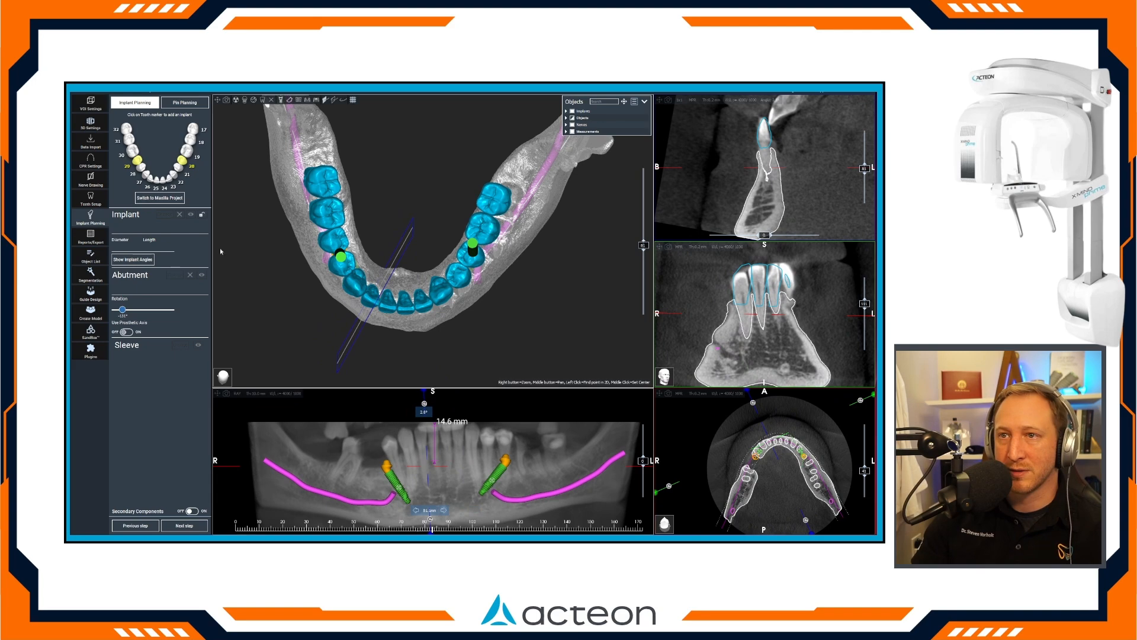
Add a 4 x 13 mm implant at tooth 26 with a 0°, CH 1.5 mm GM Mini Conical Abutment.
click(149, 177)
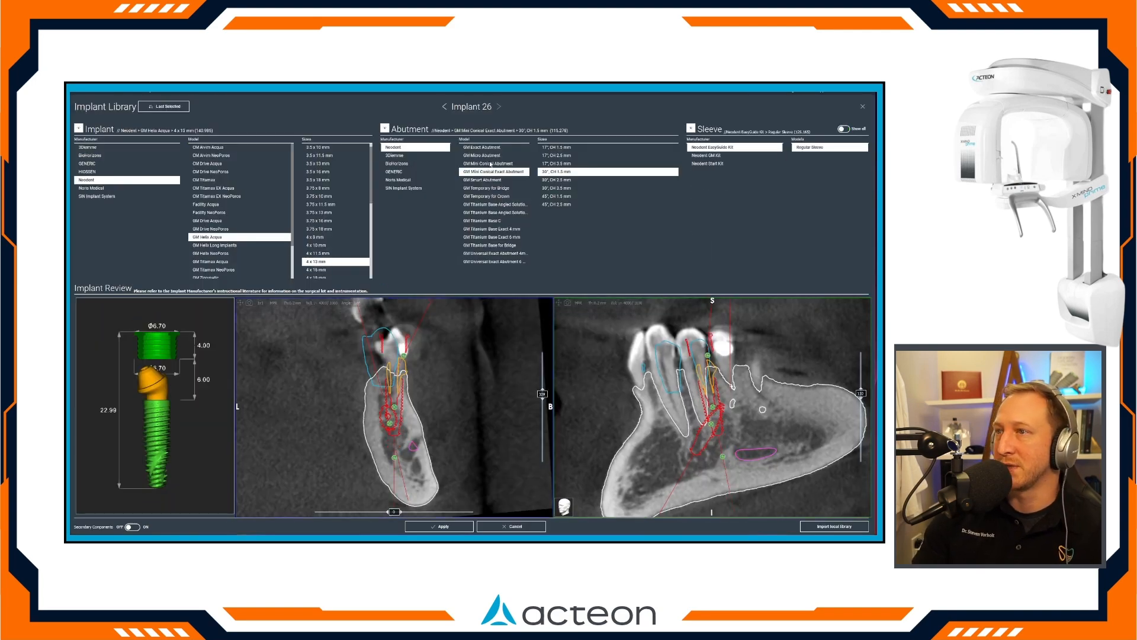
click(490, 163)
click(557, 156)
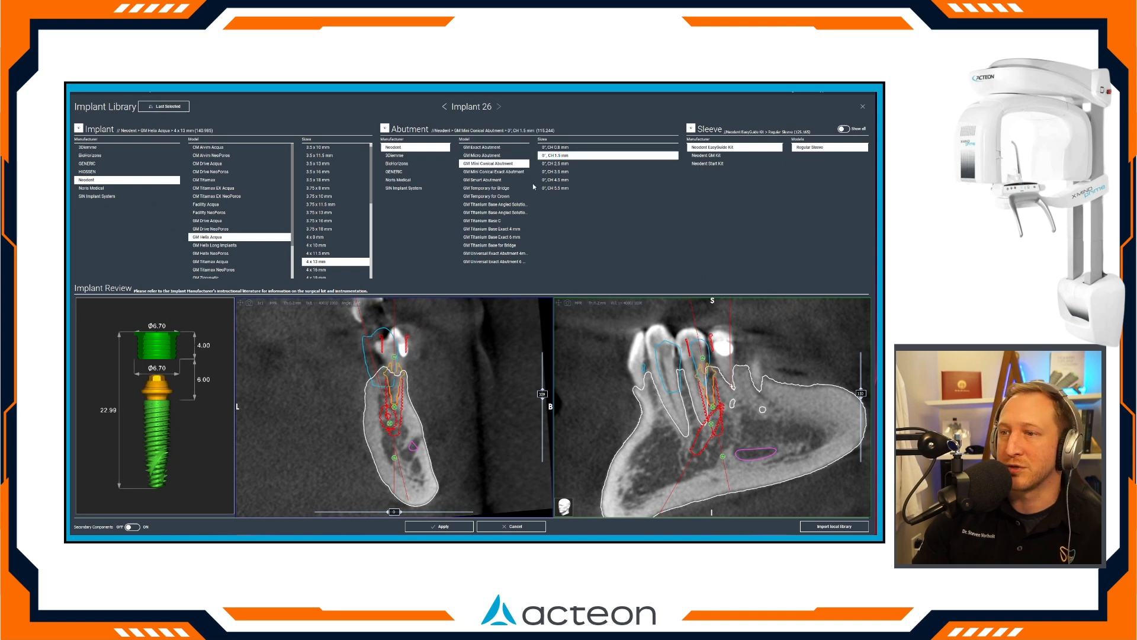
Move implant 26 into the anterior ridge and position it in the bone using both review slices.
drag(713, 408, 673, 417)
drag(394, 408, 379, 410)
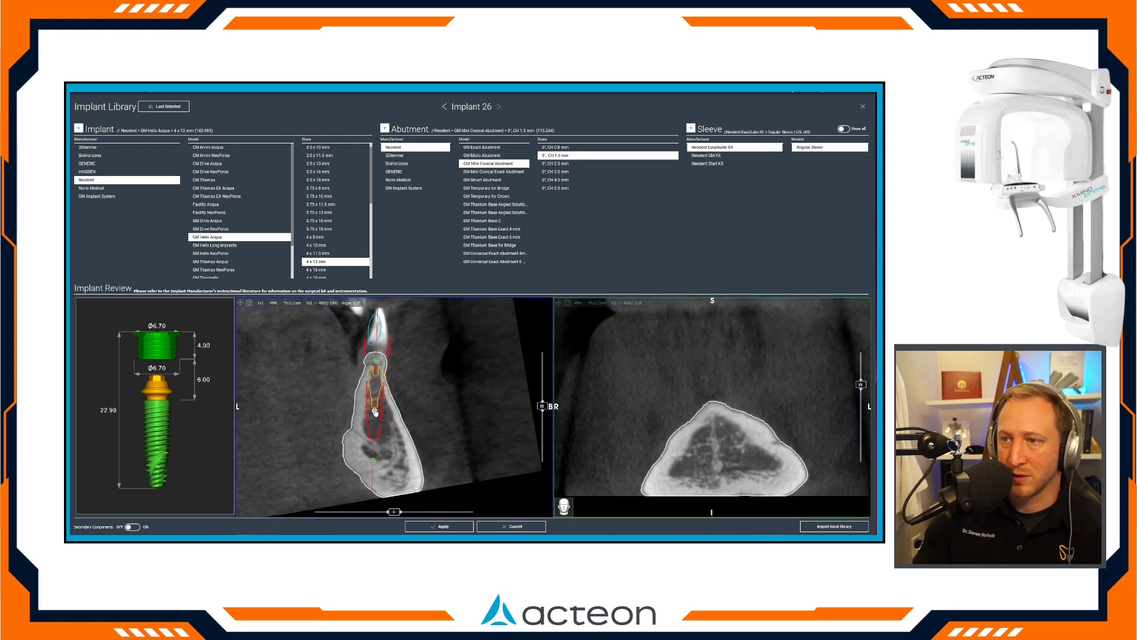
drag(719, 408, 682, 413)
drag(410, 416, 410, 379)
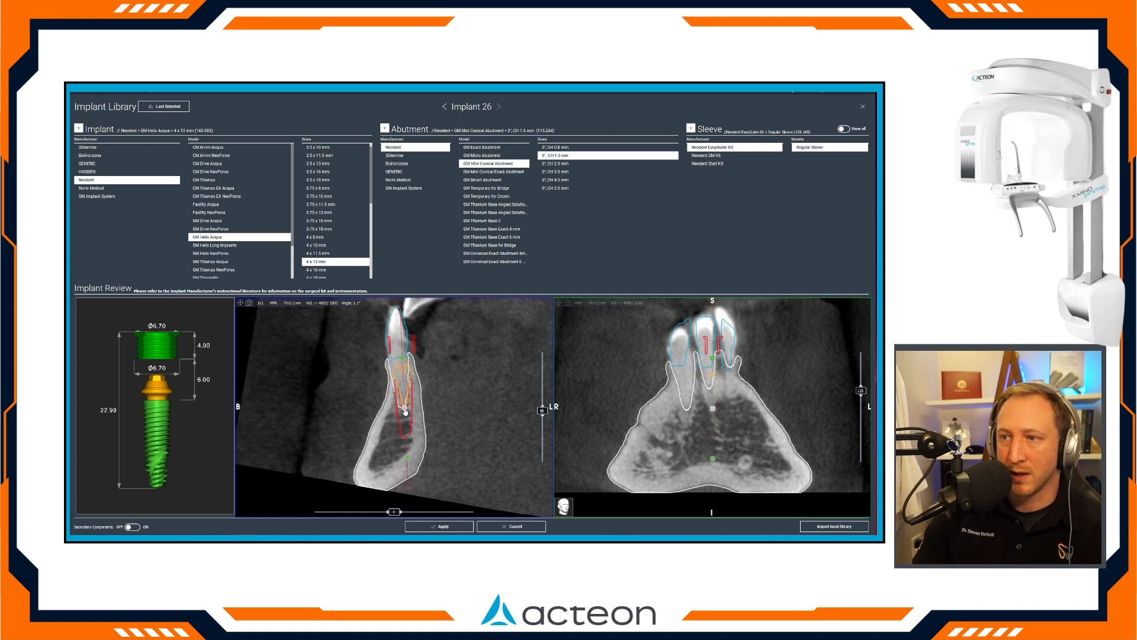
Examine the fit of implant 26 in the narrow ridge, measure down from the incisal edge in the cross-section, and apply the plan.
scroll(373, 393, up, 5)
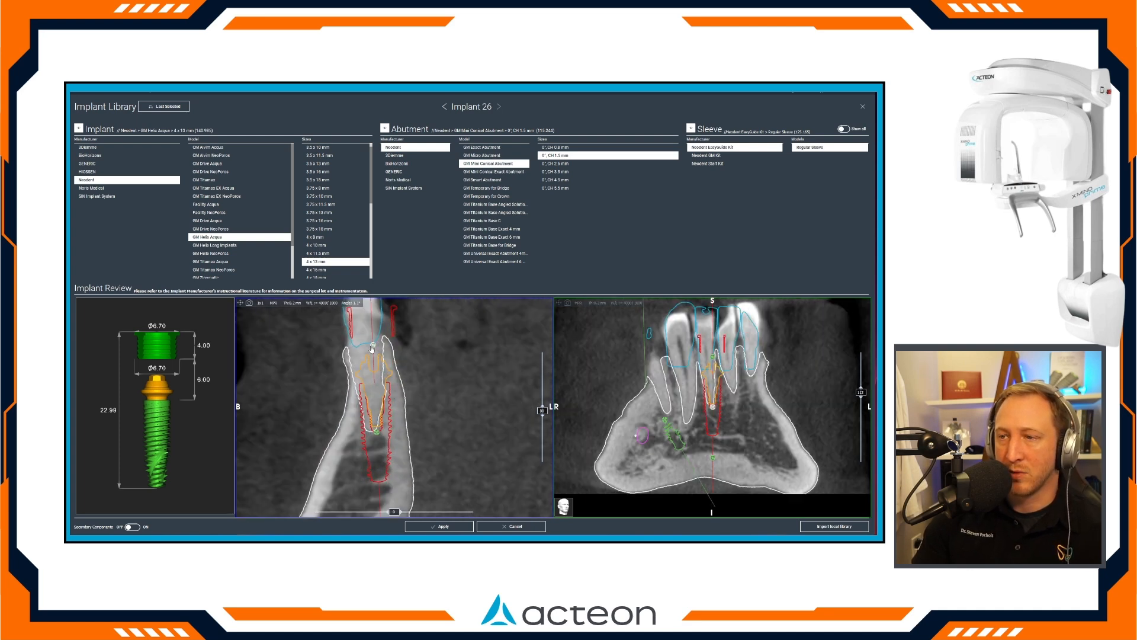
scroll(371, 397, down, 2)
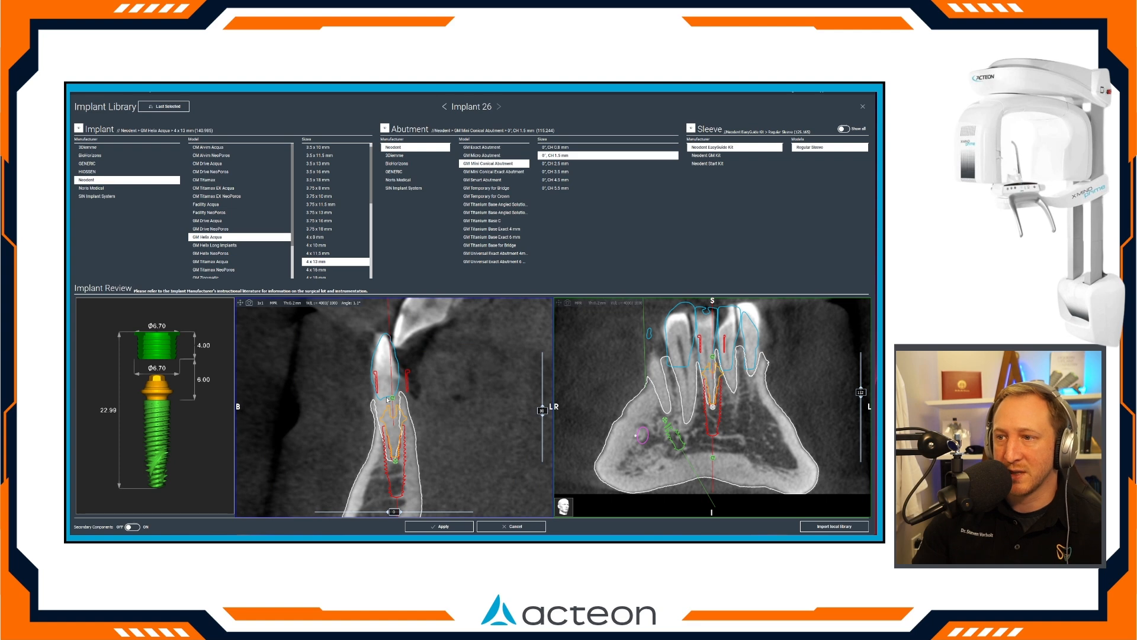
scroll(388, 397, up, 4)
scroll(387, 401, down, 4)
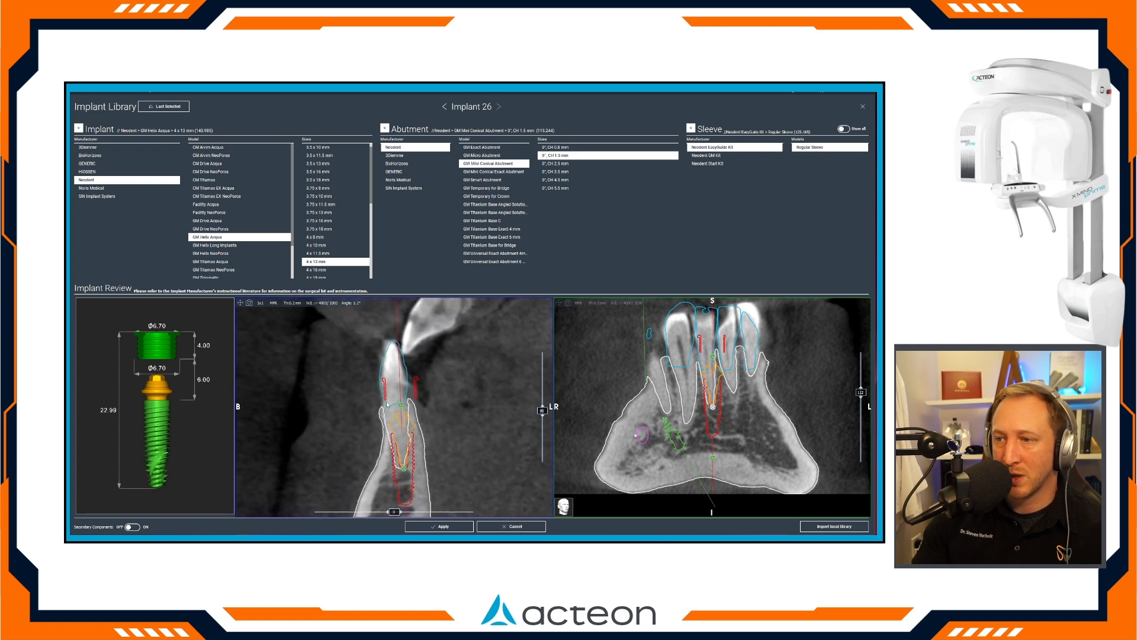
scroll(407, 407, up, 3)
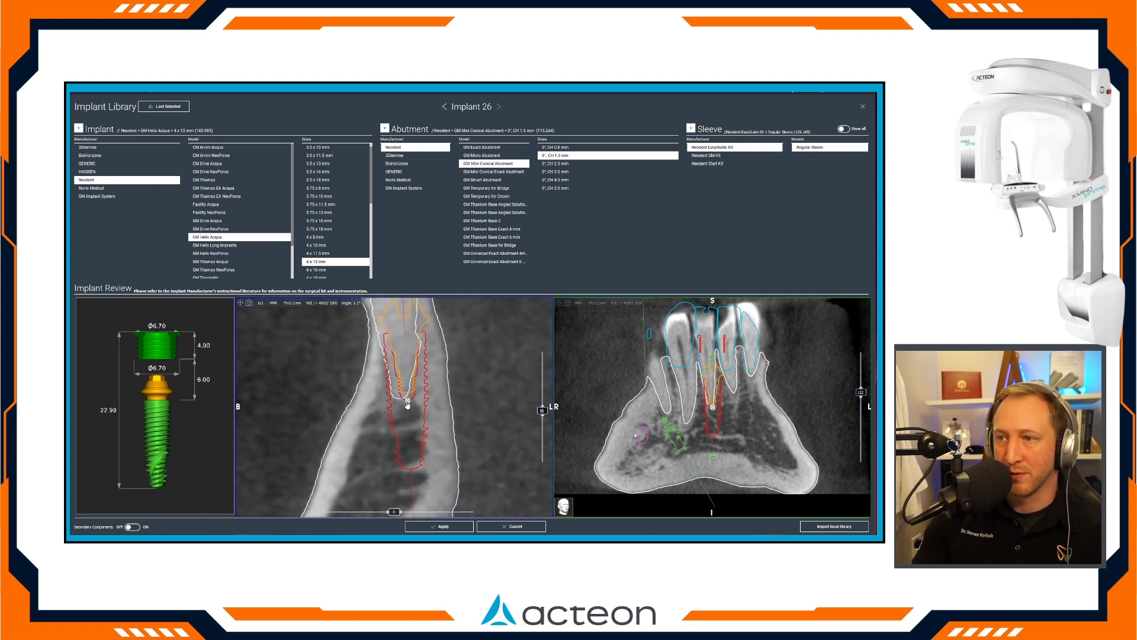
scroll(413, 382, down, 3)
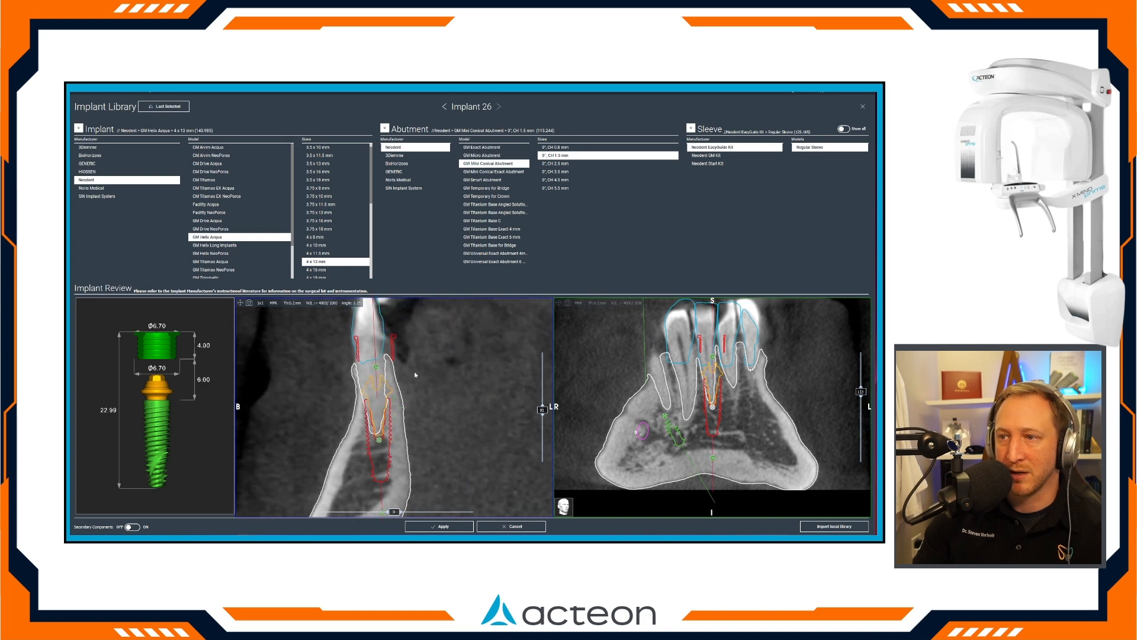
scroll(415, 372, down, 2)
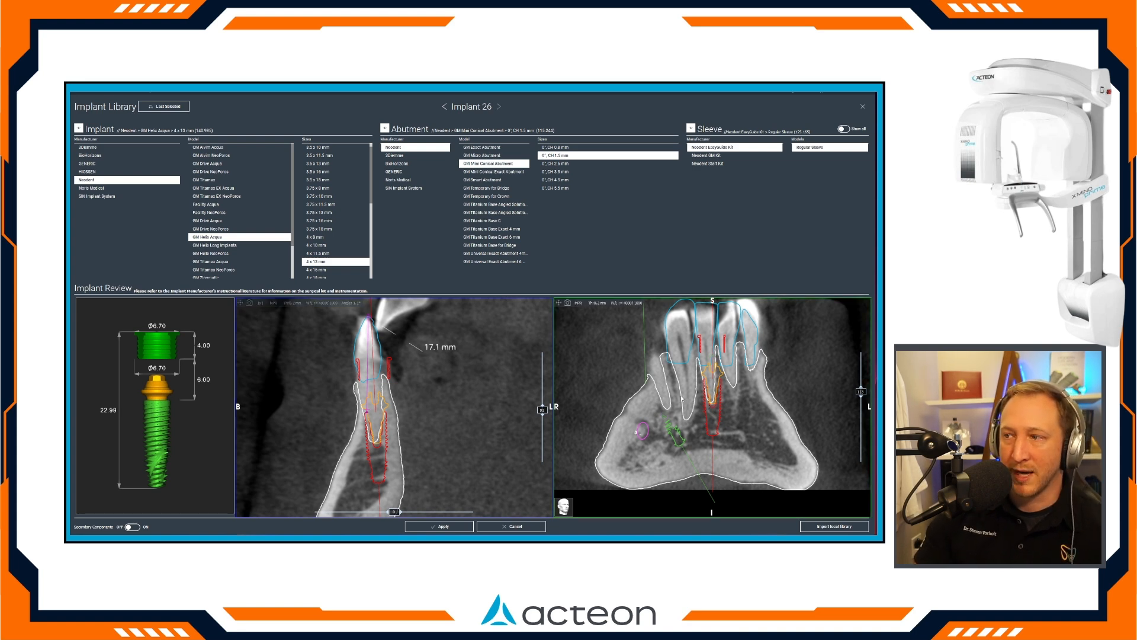
click(438, 526)
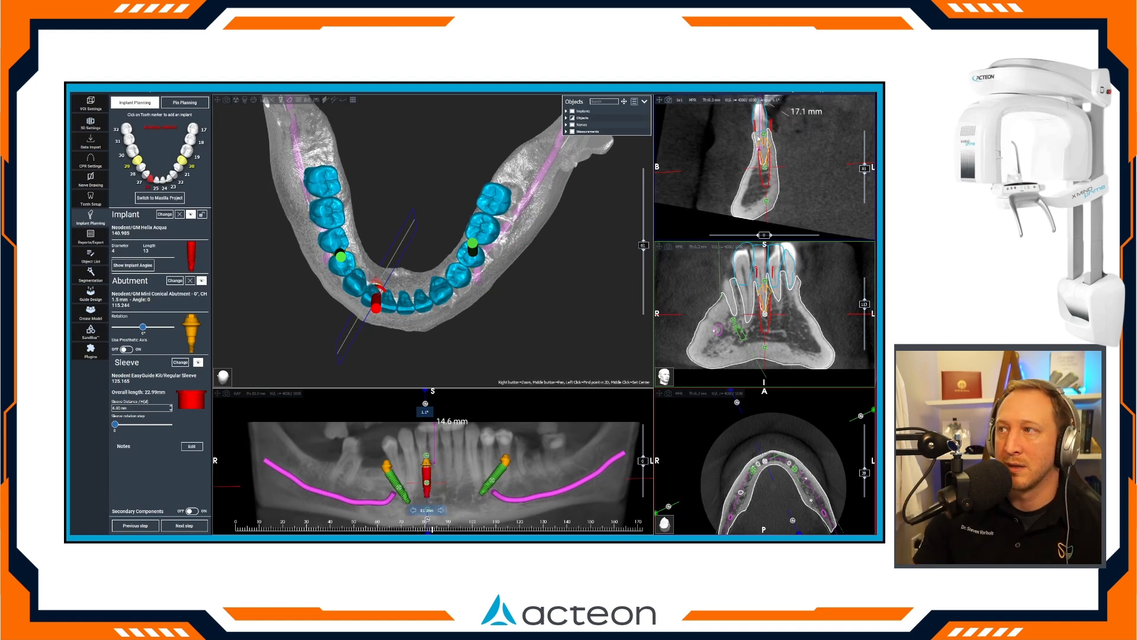
Sink implant 26 deeper into the wider part of the ridge and adjust its buccolingual position in the cross-section.
drag(769, 134, 766, 170)
right_drag(766, 174, 767, 145)
middle_drag(767, 146, 764, 161)
drag(764, 138, 762, 169)
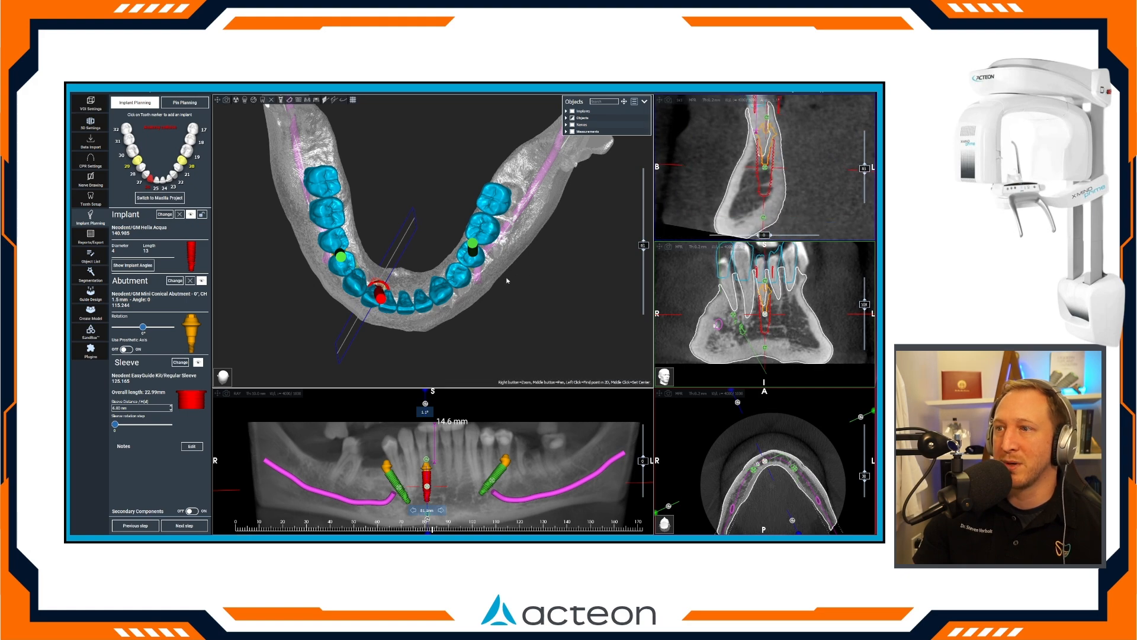
Add a 4 x 13 mm implant at tooth 23 with a 0°, CH 1.5 mm GM Mini Conical Abutment and lower it into the ridge.
drag(430, 288, 468, 263)
click(458, 472)
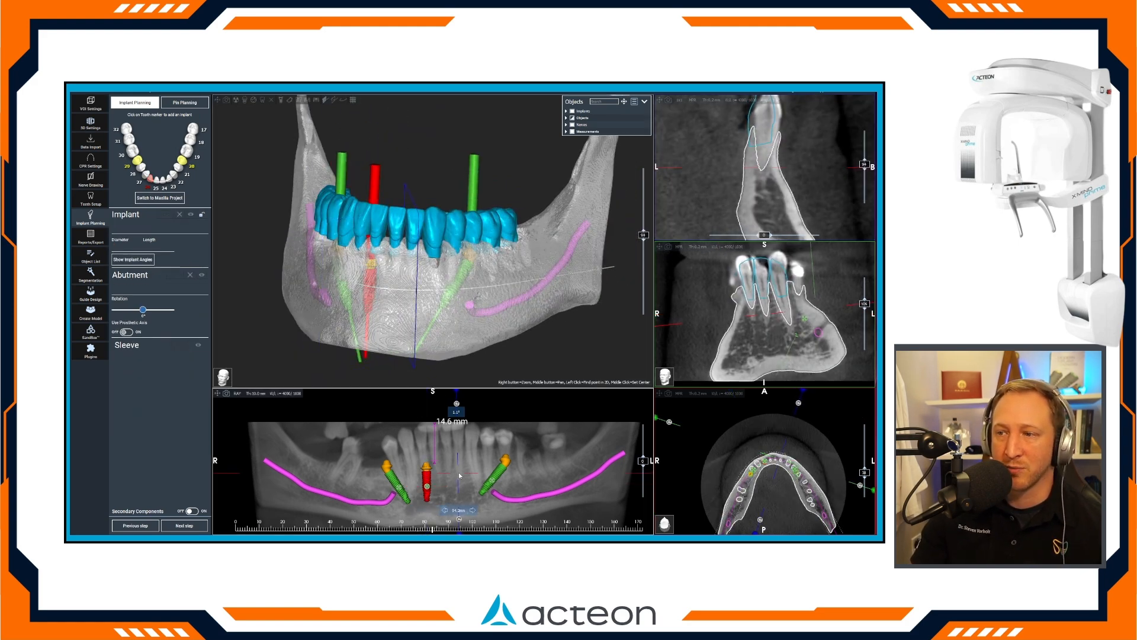
click(169, 179)
drag(397, 398, 392, 424)
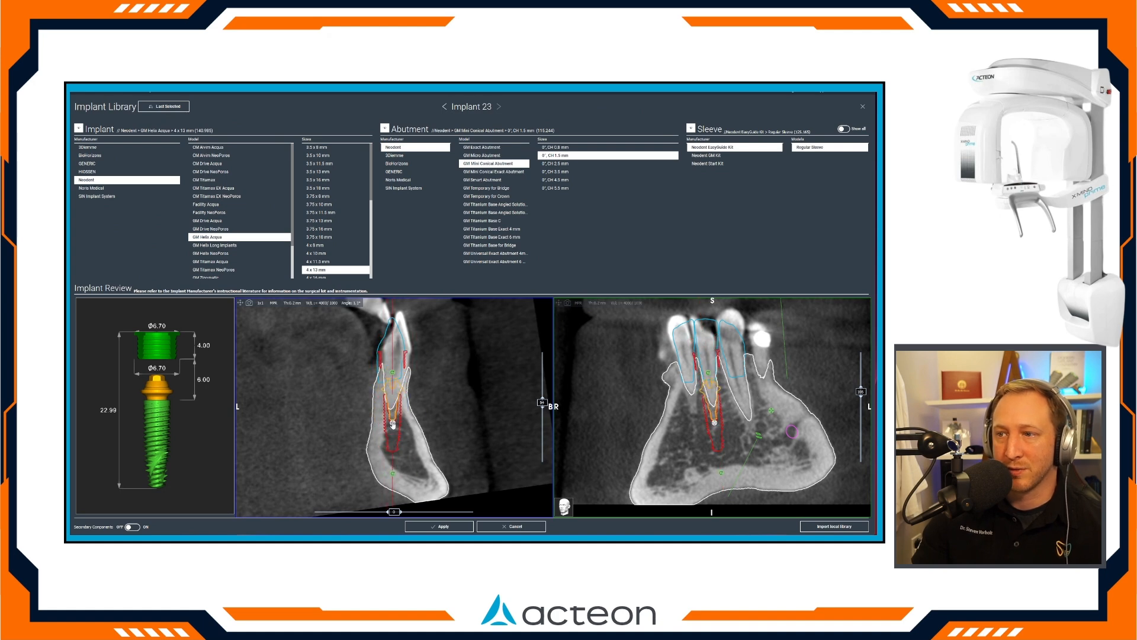
Fine-tune the depth of implant 23 in the cross-section and measure the vertical distance near the abutment at the crest.
scroll(391, 410, up, 5)
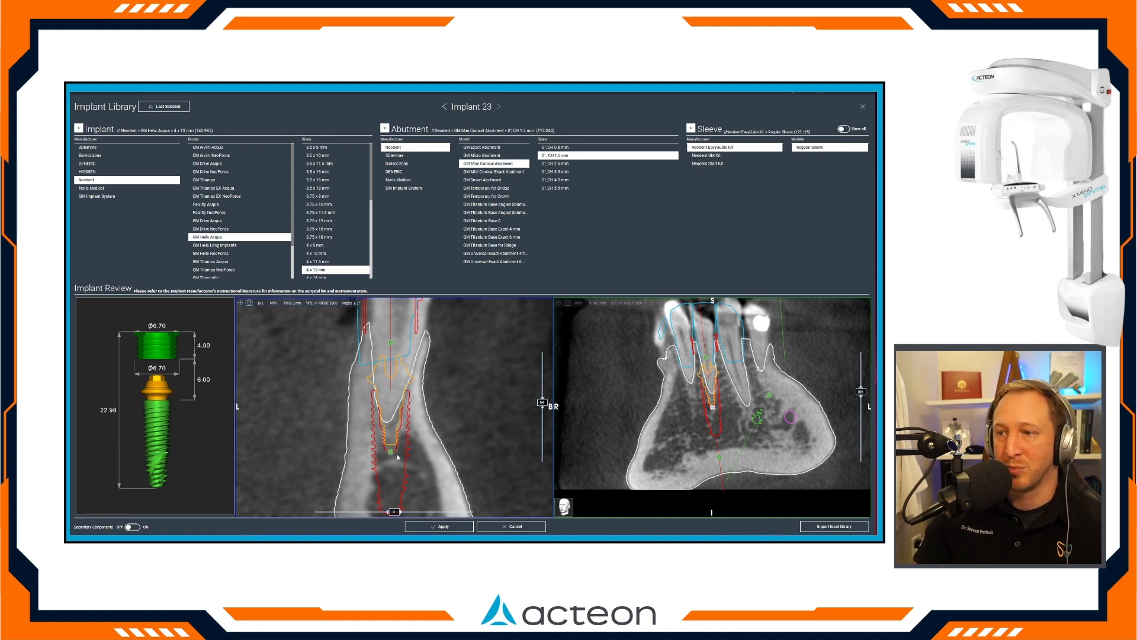
drag(394, 455, 395, 431)
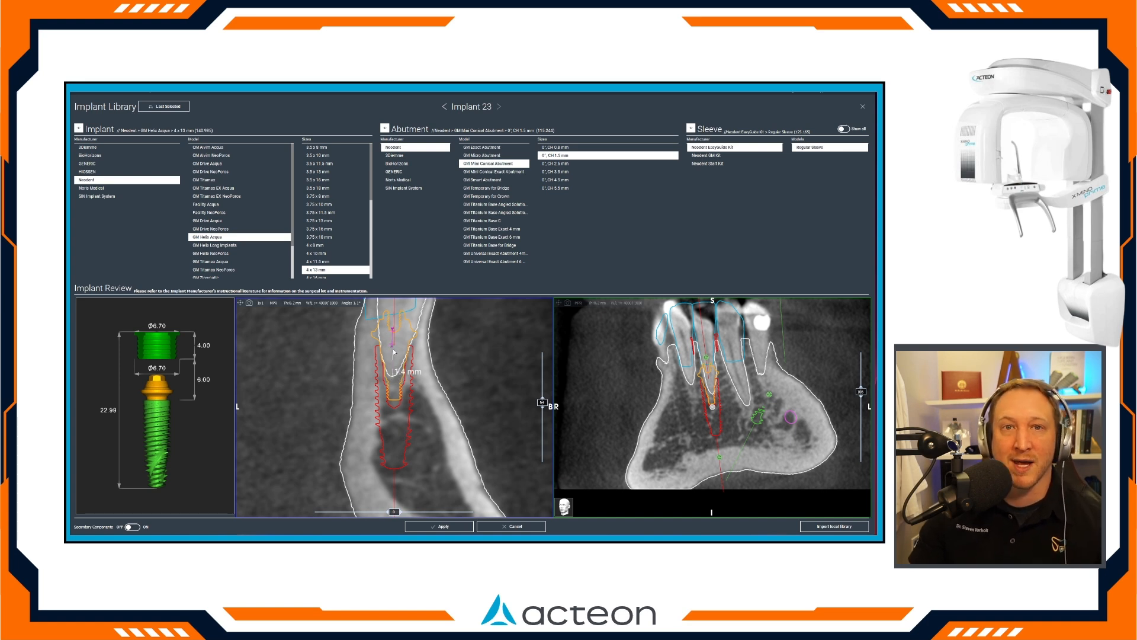
right_drag(393, 349, 394, 335)
middle_drag(394, 336, 395, 373)
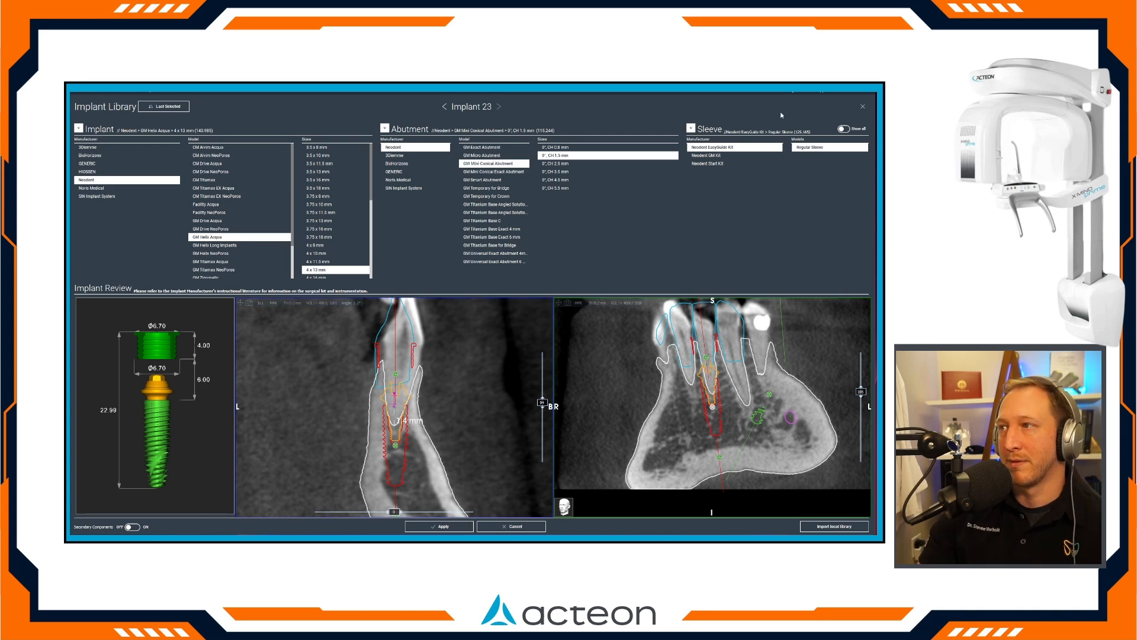
Show all sleeve manufacturers, switch implant 23 to the UNASSIGNED sleeve, and apply the plan.
click(843, 129)
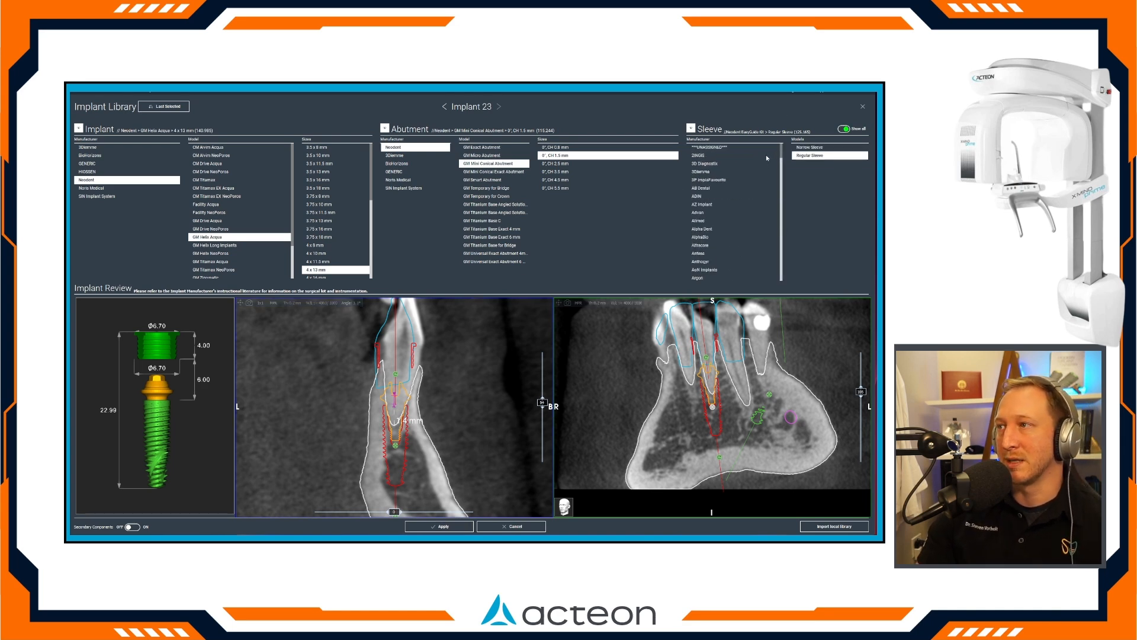
click(809, 147)
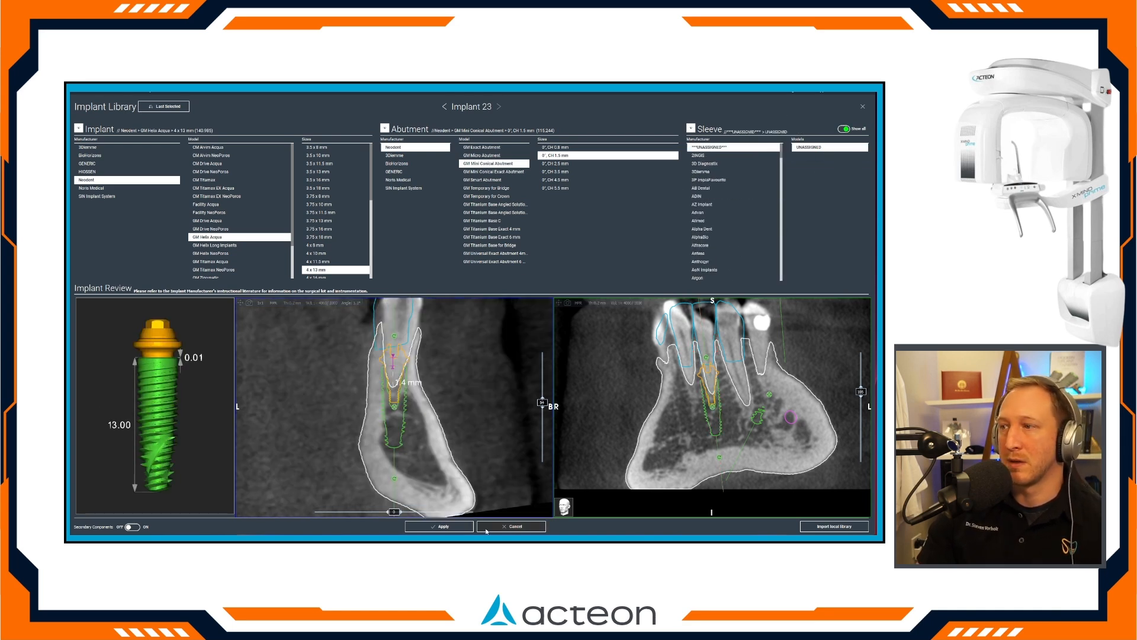
click(439, 526)
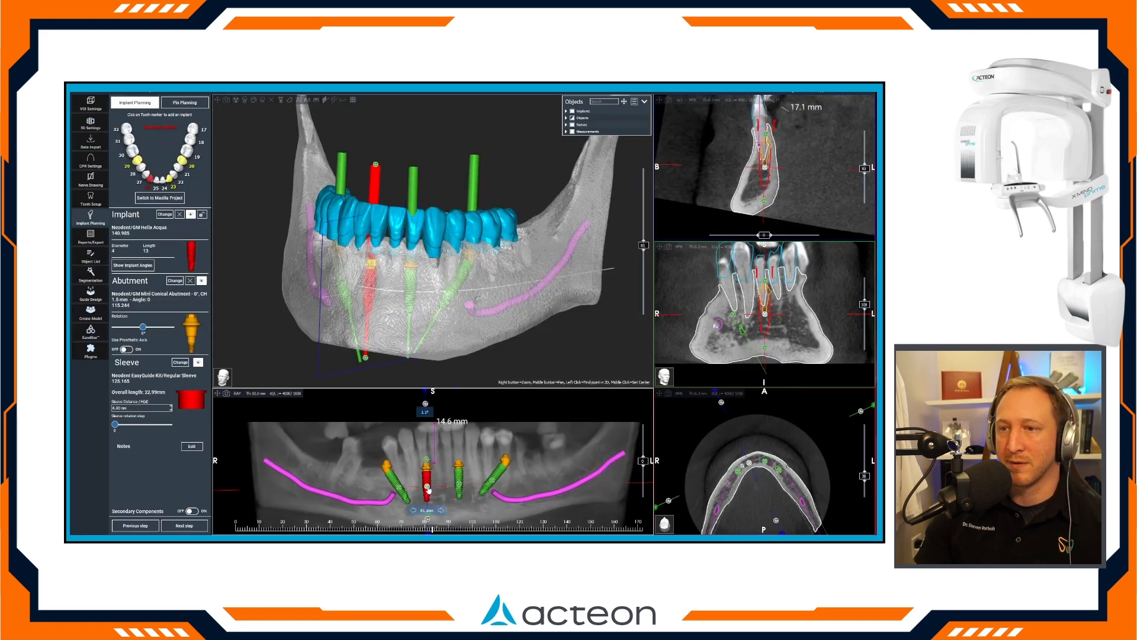
Switch implant 26 to the UNASSIGNED sleeve from the full manufacturer list and apply the change.
click(175, 280)
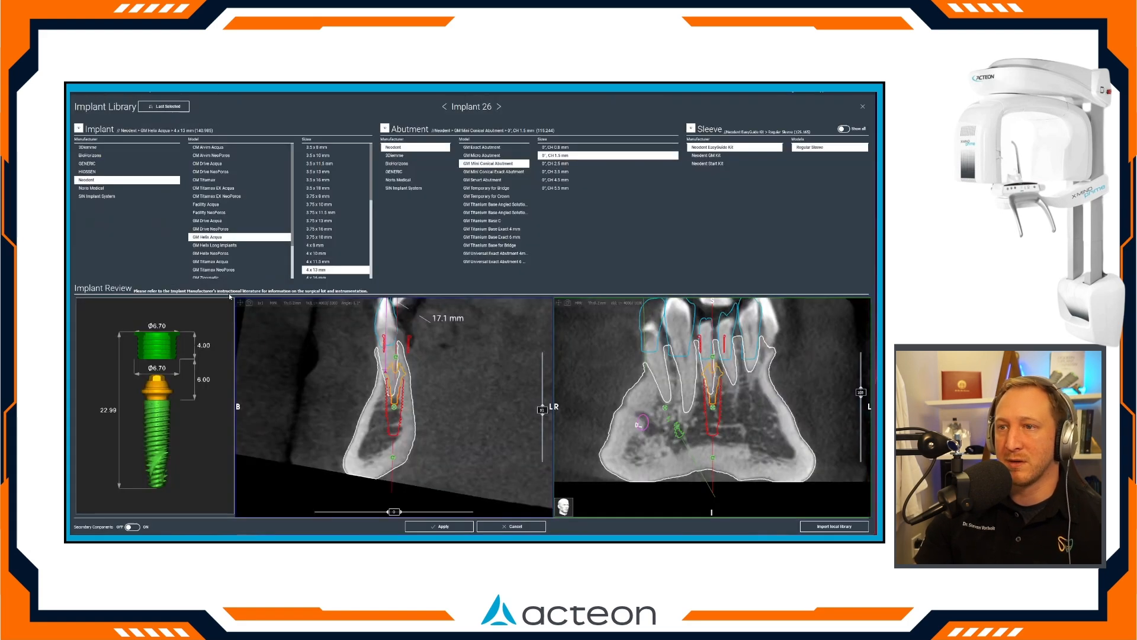
click(845, 129)
scroll(748, 156, up, 20)
click(769, 148)
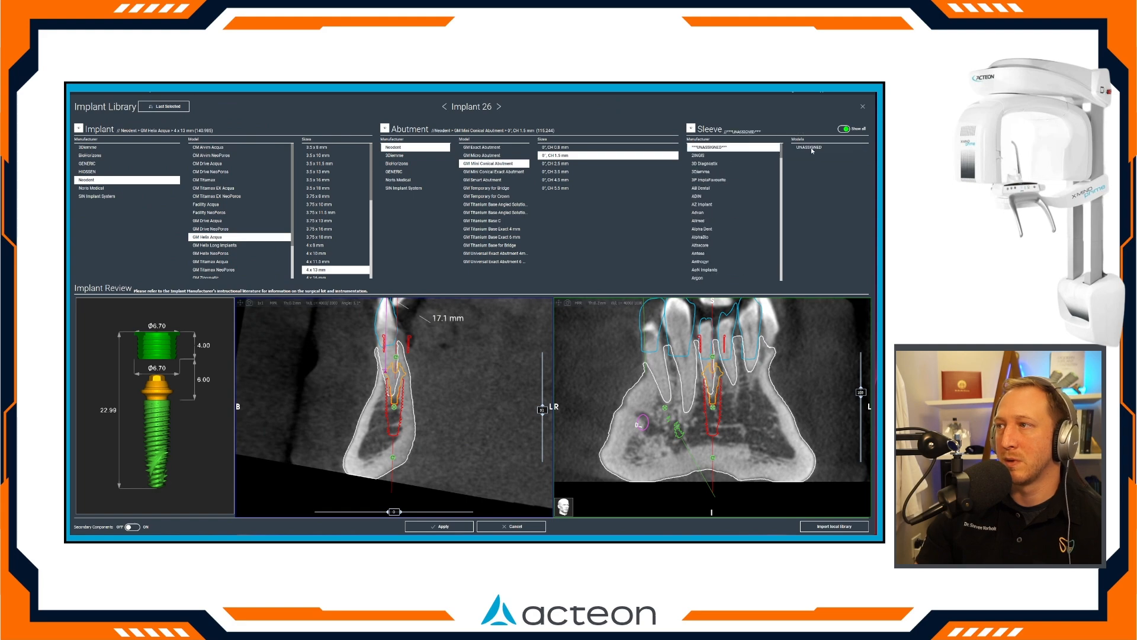
click(805, 148)
click(439, 526)
Select implant 23 and adjust its buccolingual angulation in the cross-section, checking its emergence through the waxup from above.
drag(491, 383, 481, 439)
click(419, 309)
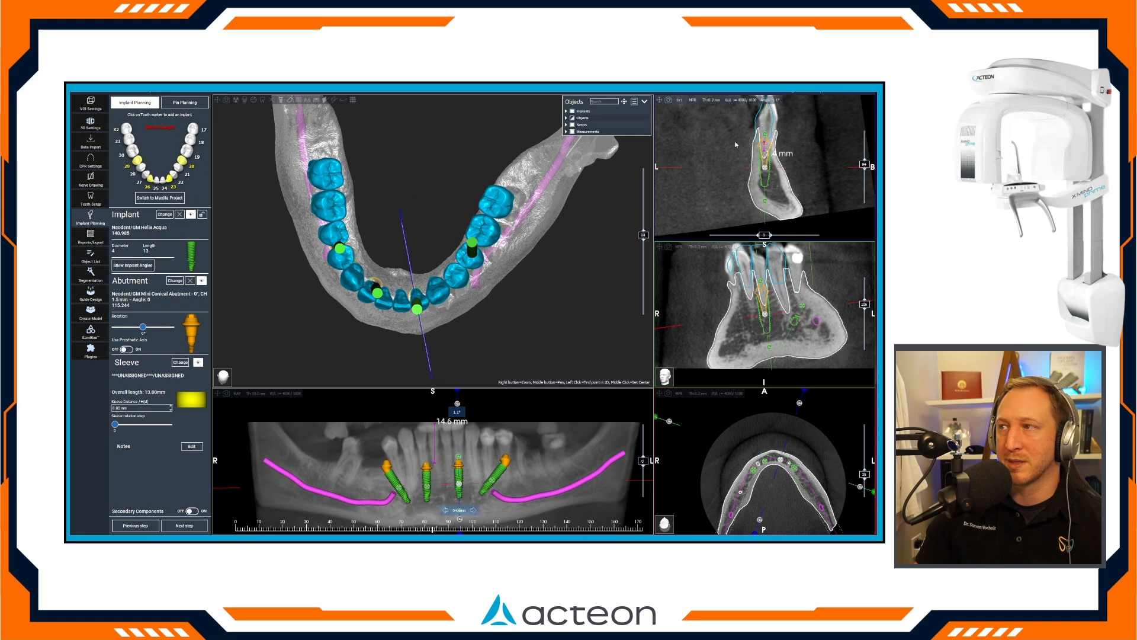
drag(763, 135, 767, 201)
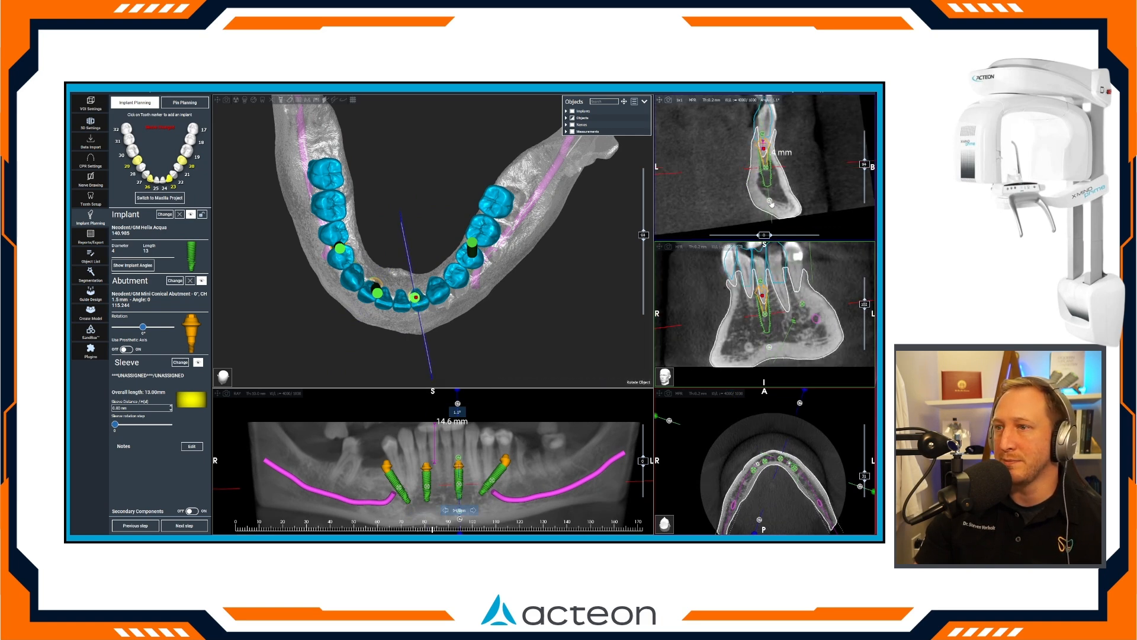
drag(471, 335, 446, 330)
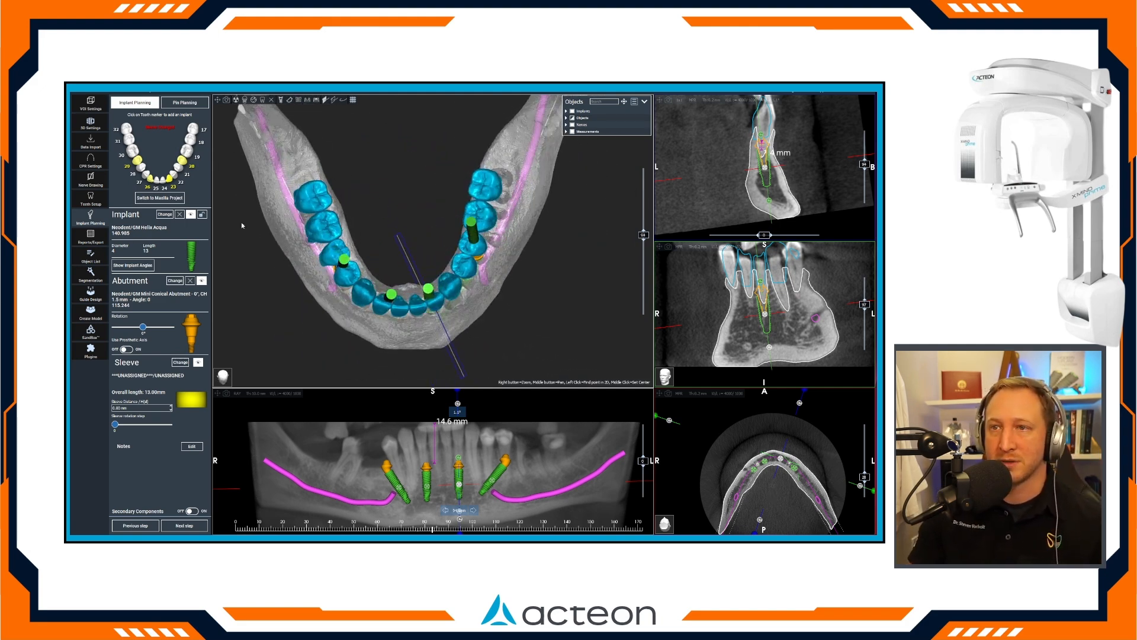
Show the angles between all implants and set implant 23 as the master for comparison.
click(145, 265)
click(454, 332)
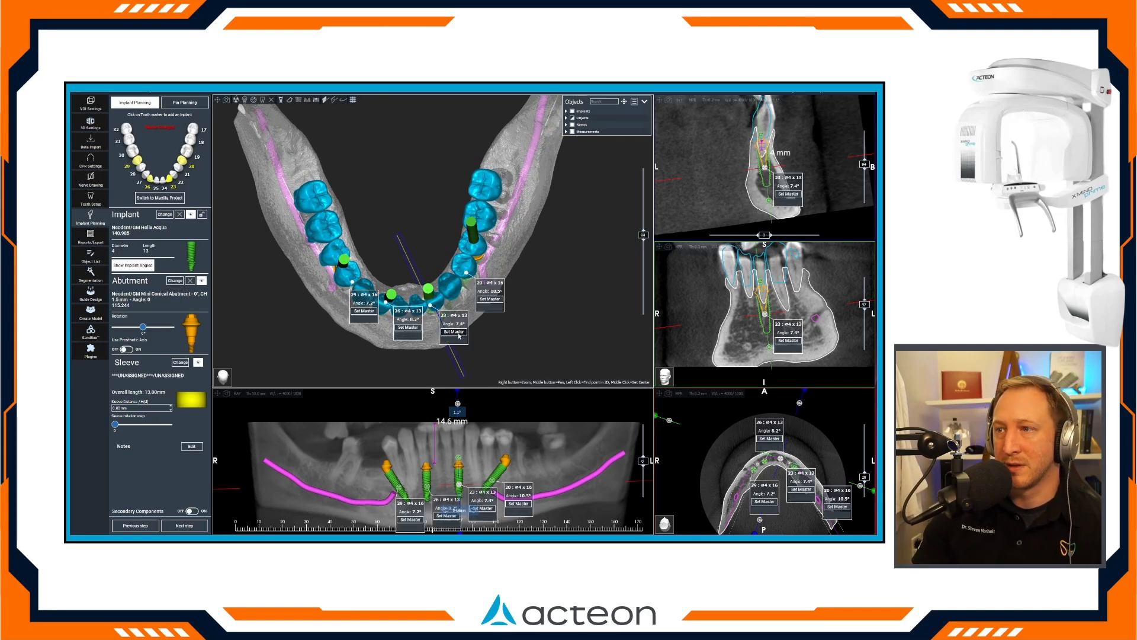
drag(495, 234, 536, 271)
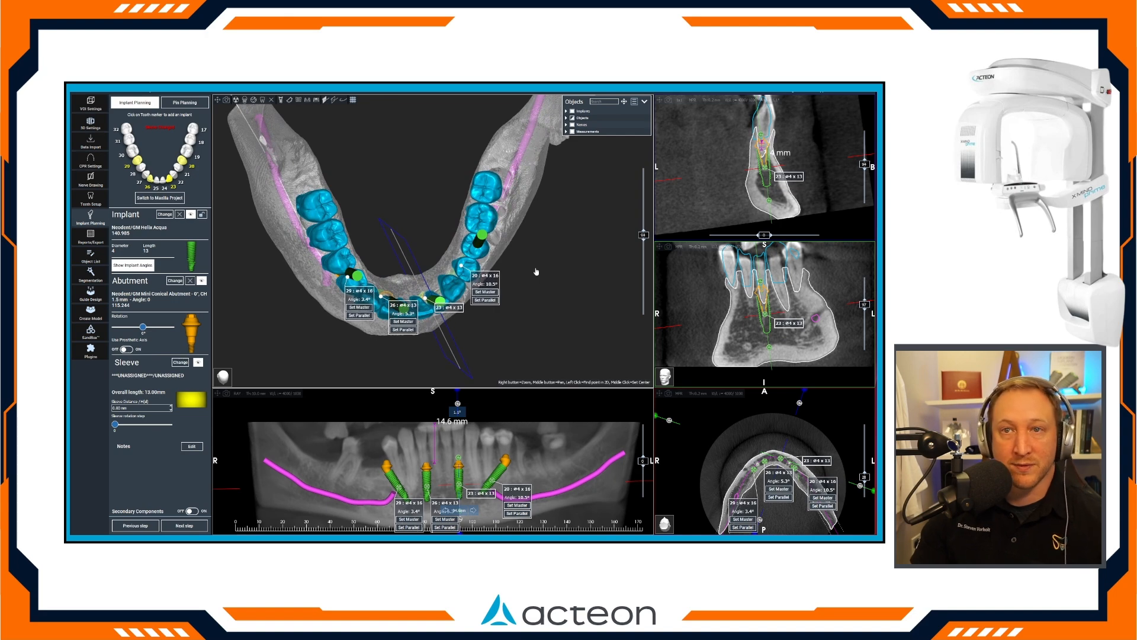
Fine-tune the tilt and abutment rotation of implant 29, checking its emergence through the waxup, and hide the implant angles.
click(358, 279)
mouse_move(444, 343)
mouse_down()
mouse_move(452, 270)
mouse_move(531, 269)
mouse_move(454, 302)
mouse_move(437, 346)
mouse_up()
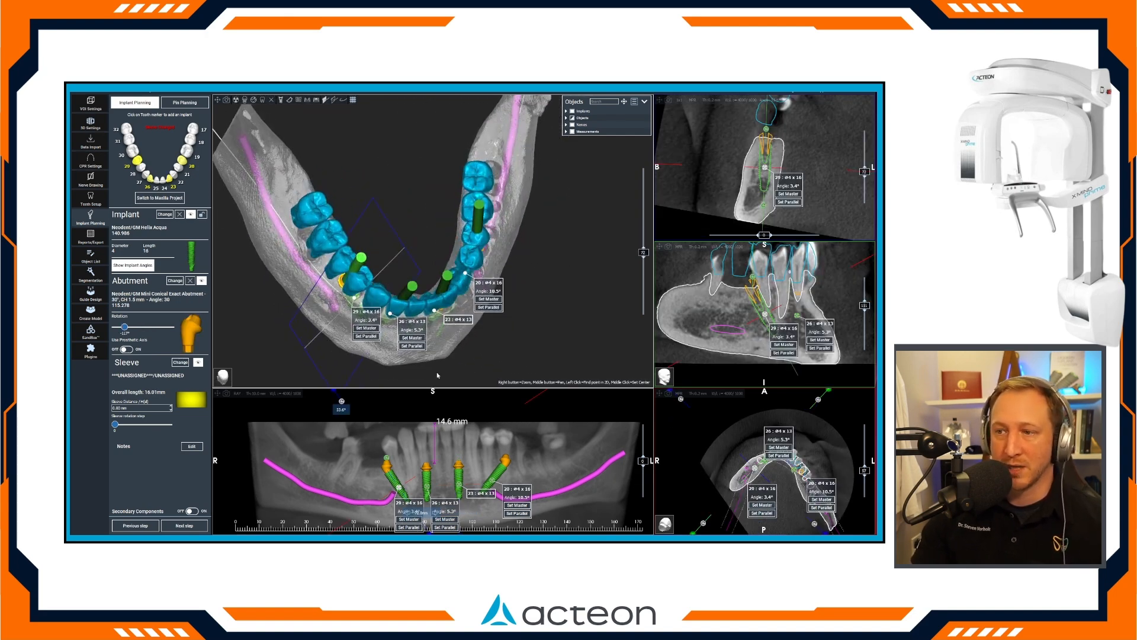
drag(387, 462, 384, 459)
drag(125, 329, 126, 328)
drag(499, 333, 472, 334)
click(142, 265)
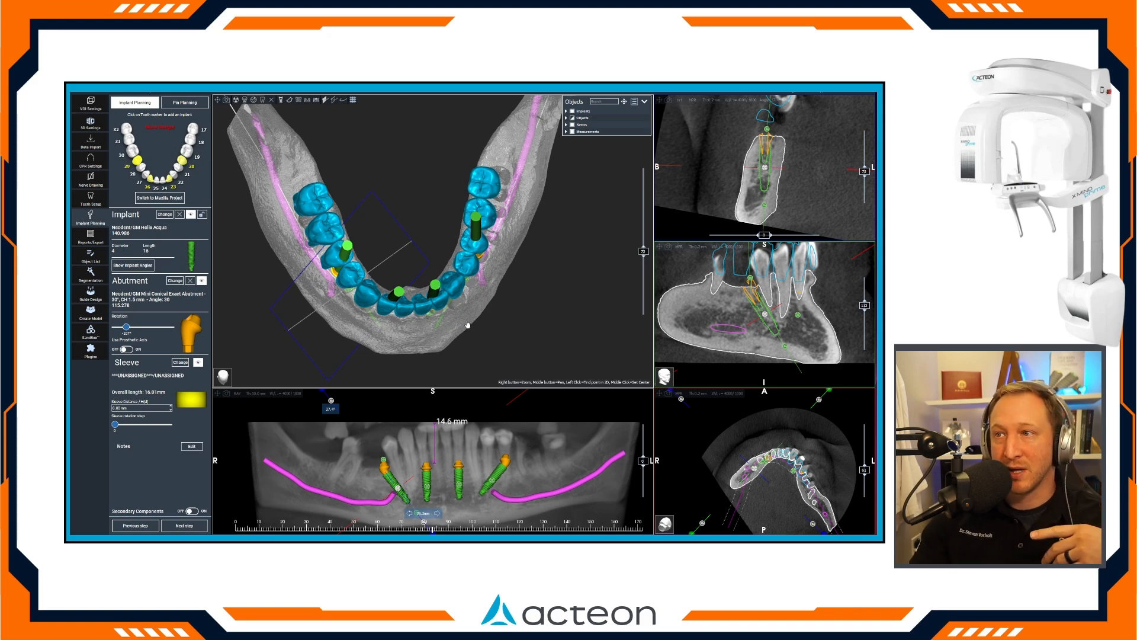
Place the cross-sectional slice at the lower right molar site in the panoramic view and rotate it upright.
click(357, 478)
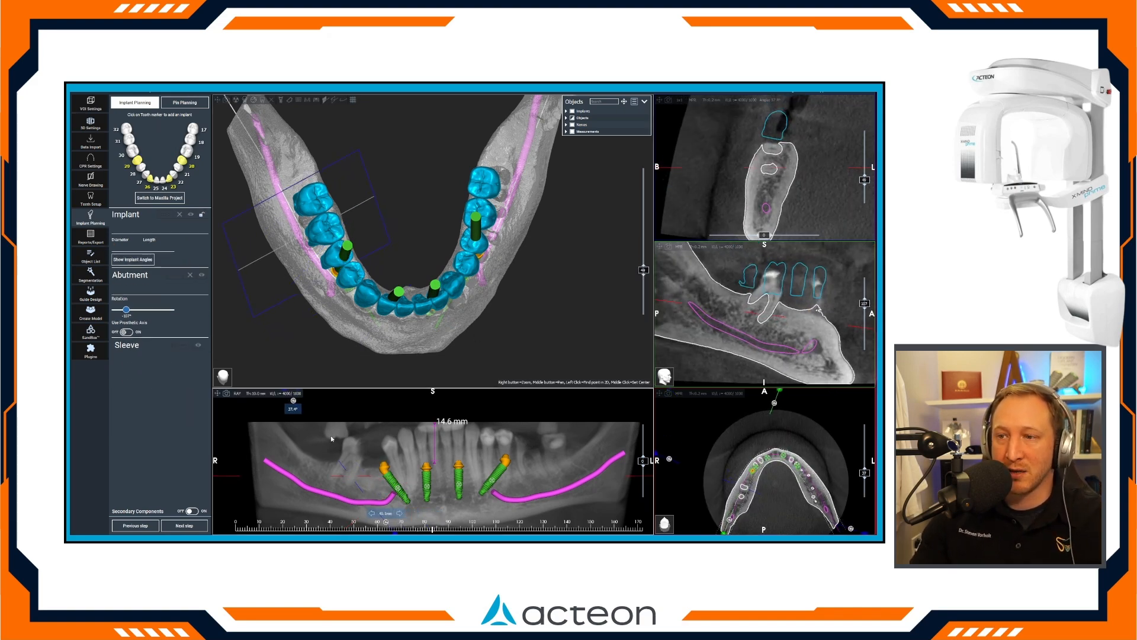
click(296, 404)
click(349, 472)
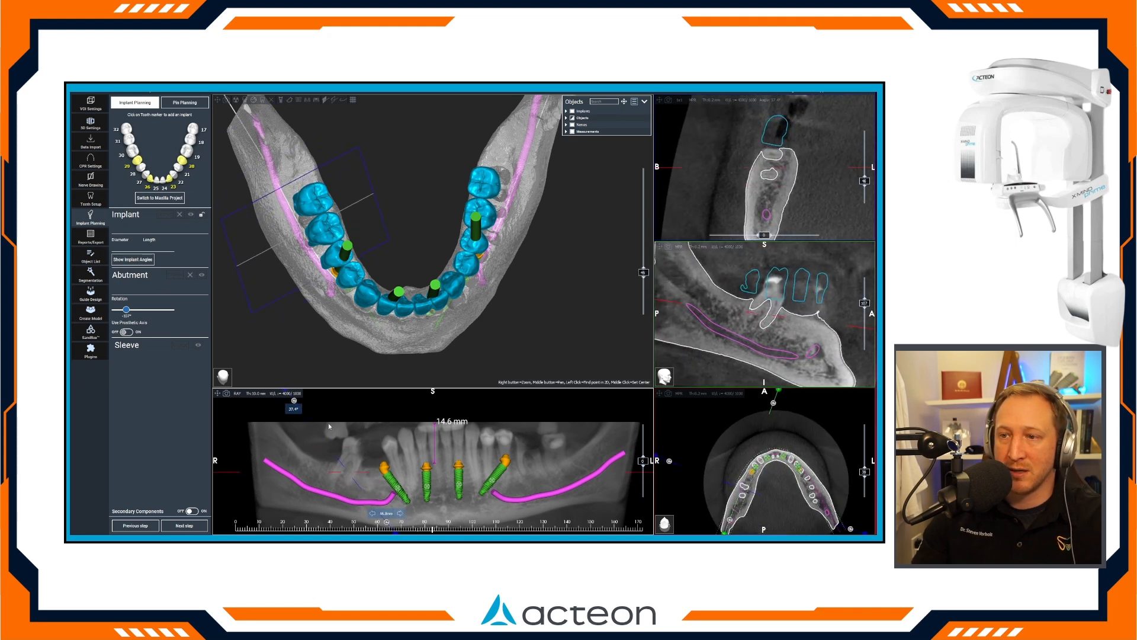
drag(293, 402, 350, 404)
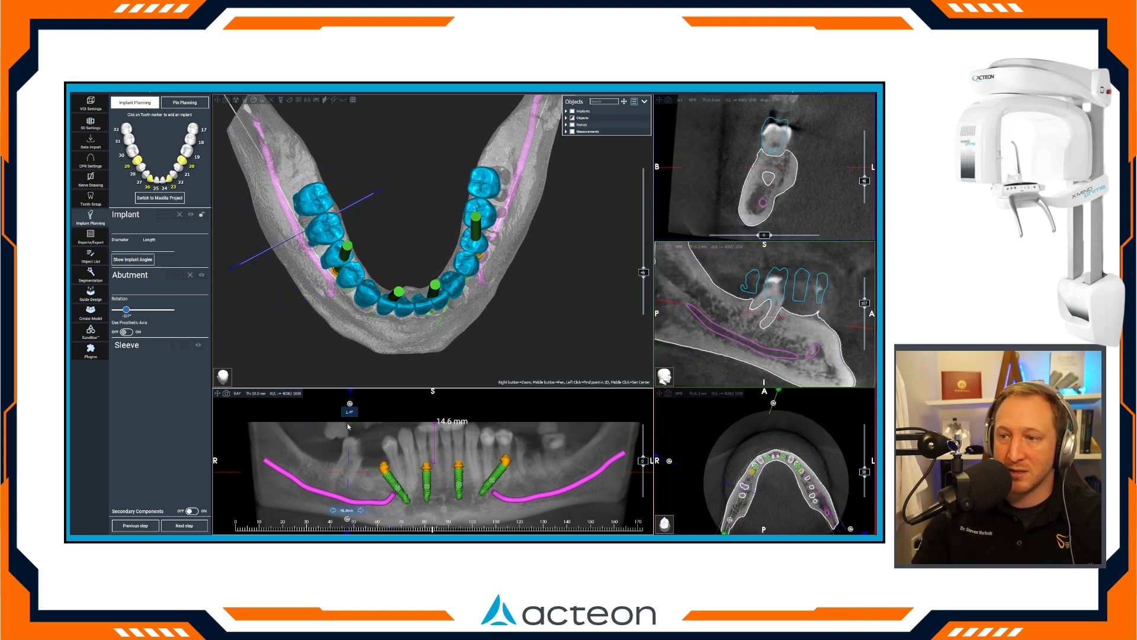
drag(352, 484, 339, 406)
Examine how the four implants emerge through the waxup and how far the posterior teeth extend behind implant 29.
scroll(342, 329, up, 5)
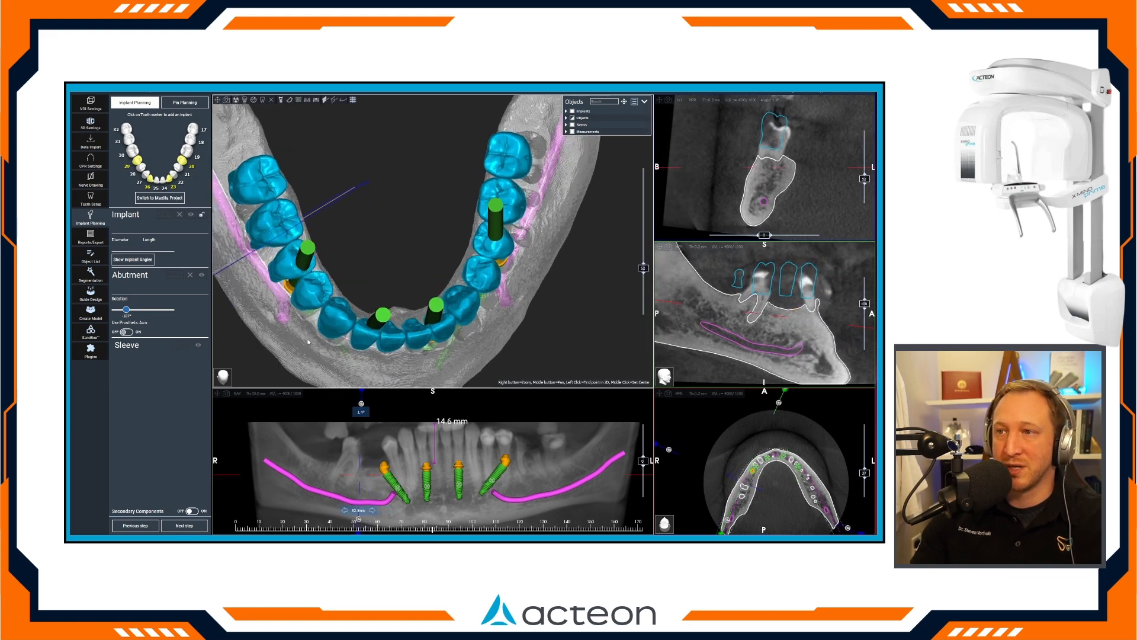
drag(342, 328, 447, 258)
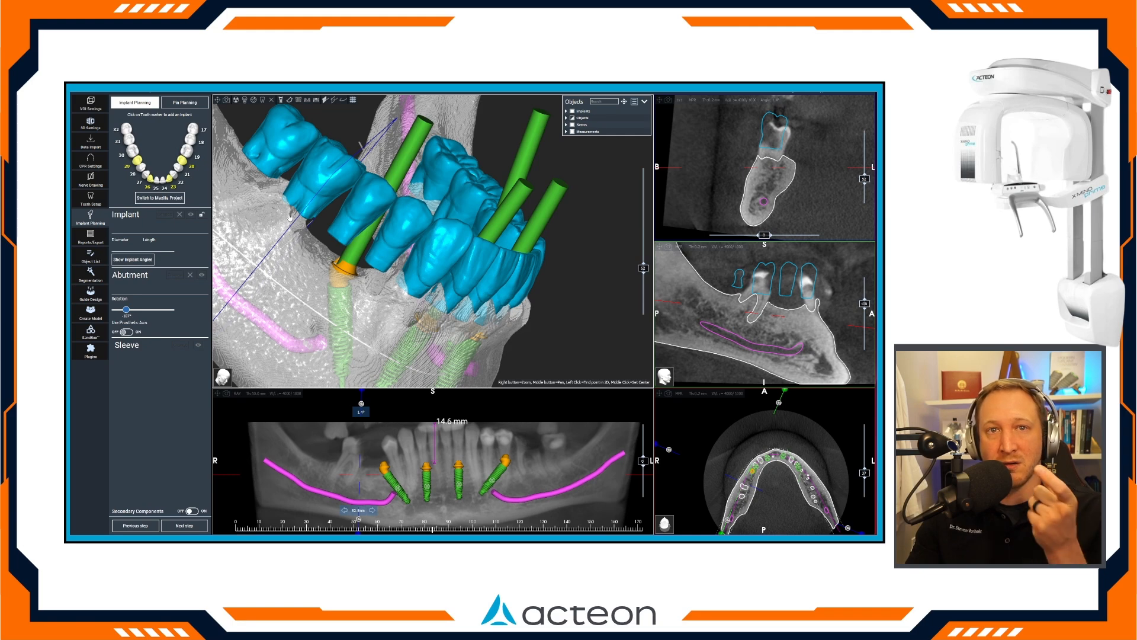
scroll(536, 320, down, 4)
drag(536, 321, 441, 330)
scroll(440, 330, down, 3)
drag(431, 201, 430, 263)
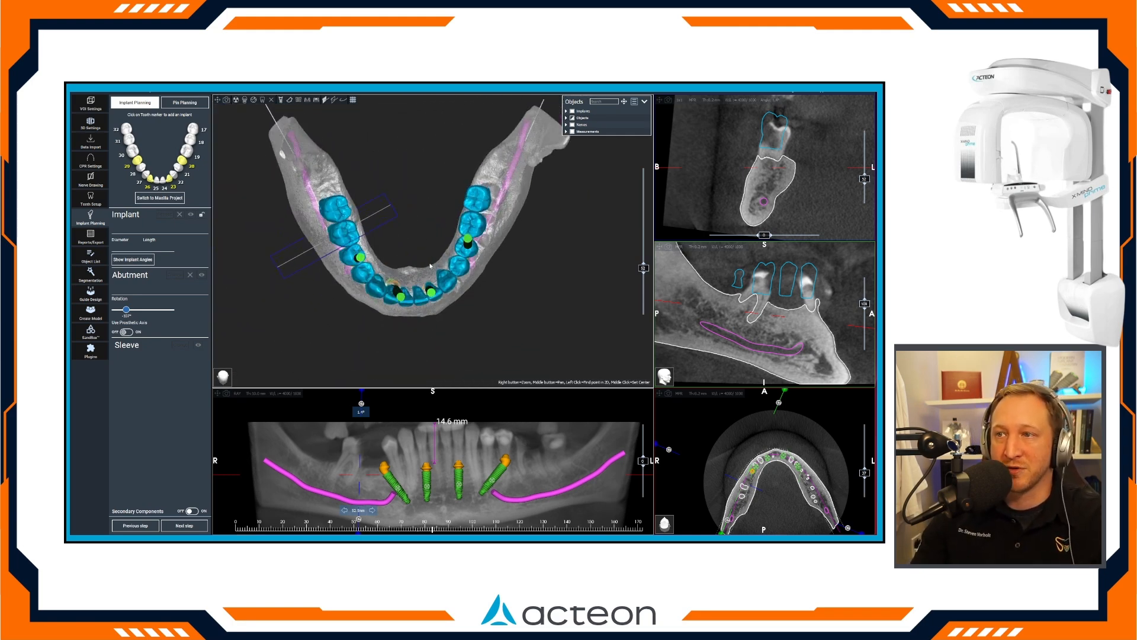
Add a 4 x 8 mm GM Helix Acqua implant at tooth 31 with a CH 1.5 mm GM Micro Abutment.
drag(359, 474, 355, 475)
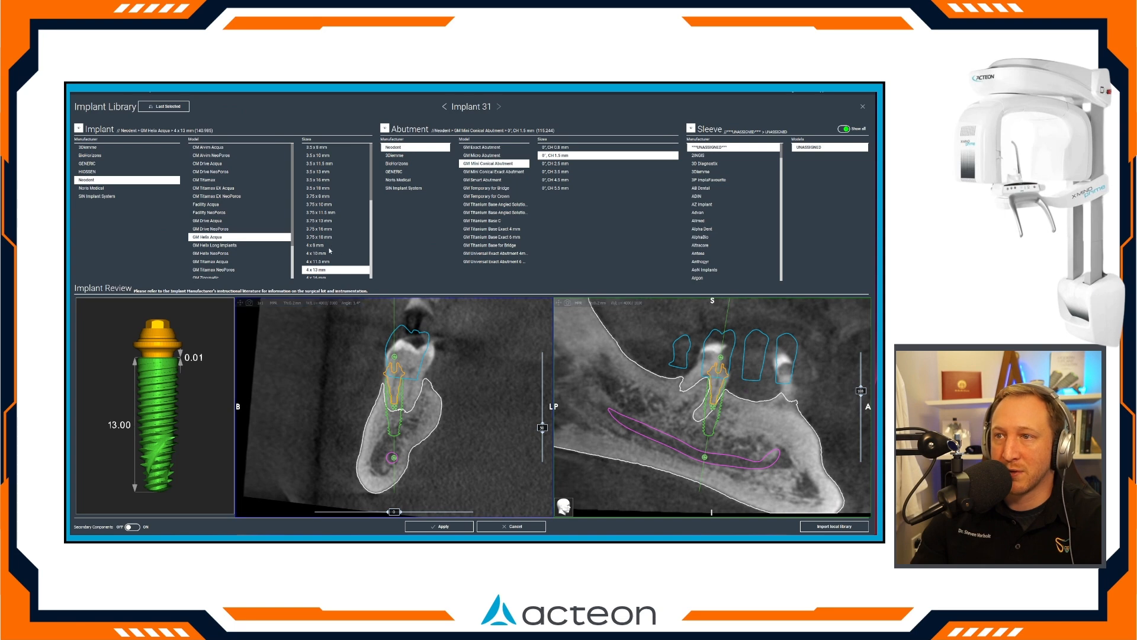
click(325, 246)
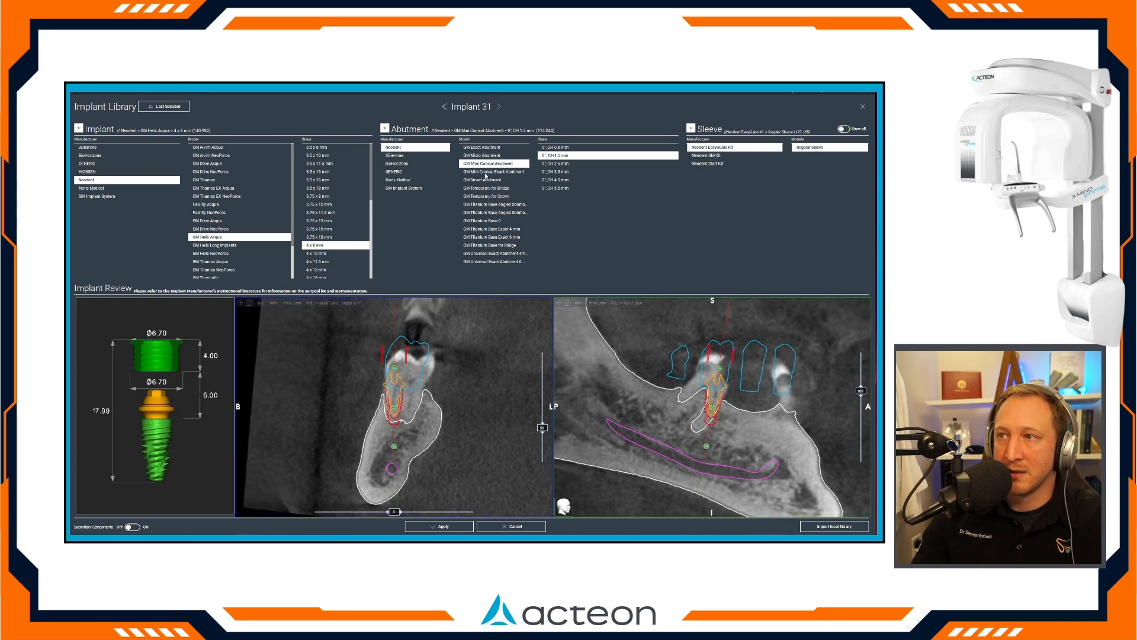
click(511, 156)
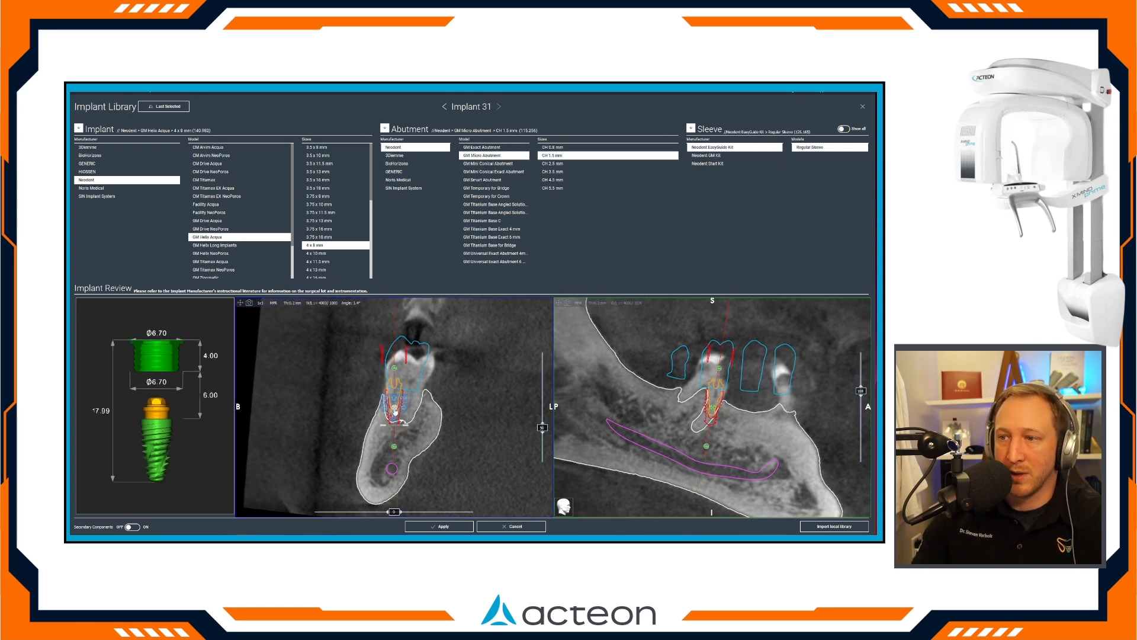
Move implant 31 forward into the bone between the molar roots and implant 29, setting its depth and angulation in both review slices.
drag(410, 426, 403, 426)
drag(713, 412, 725, 416)
drag(719, 369, 719, 388)
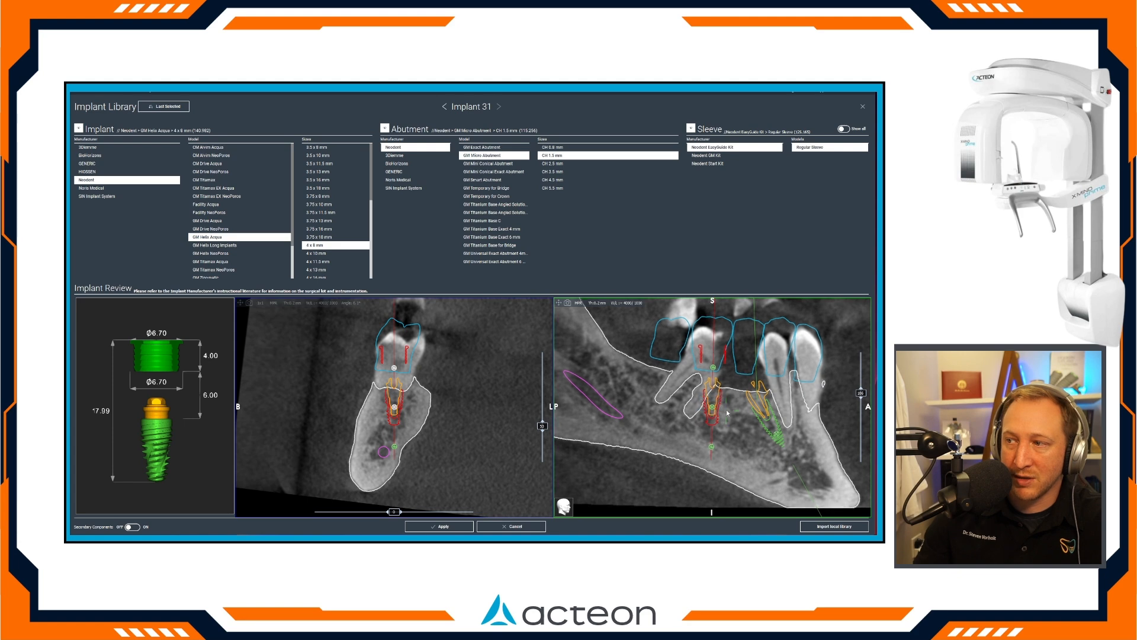
scroll(718, 403, up, 2)
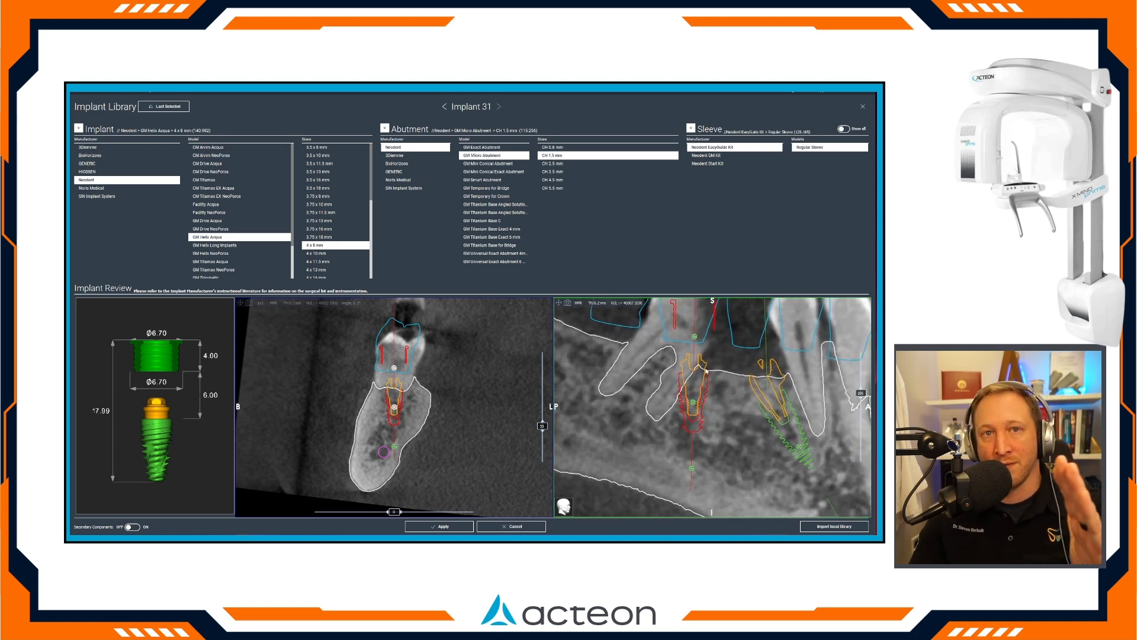
drag(693, 401, 697, 400)
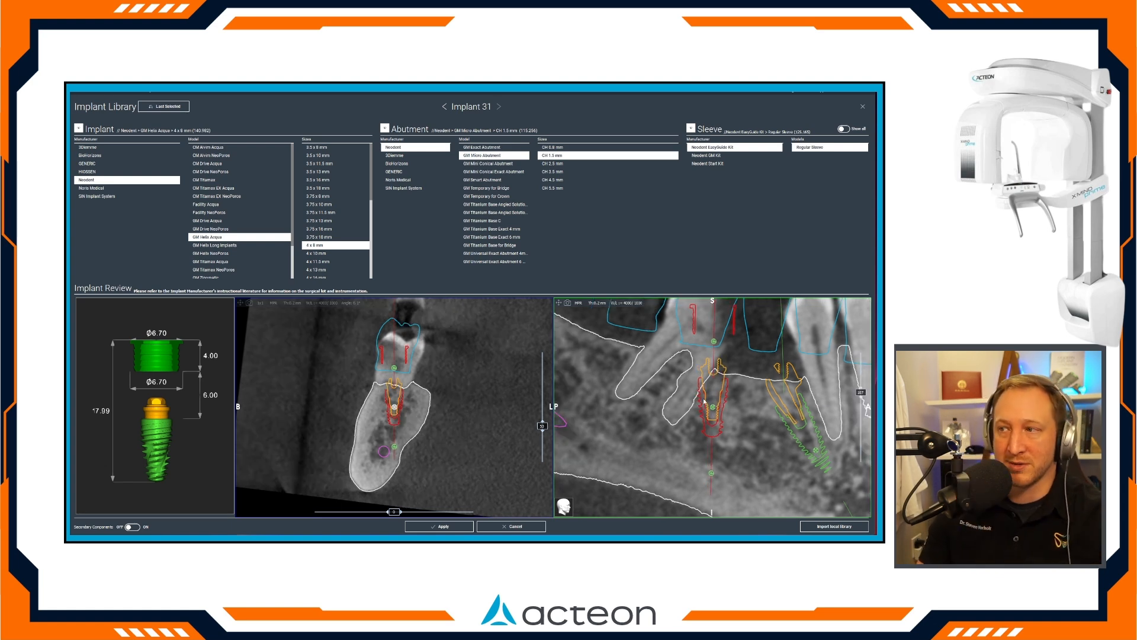
drag(712, 406, 713, 409)
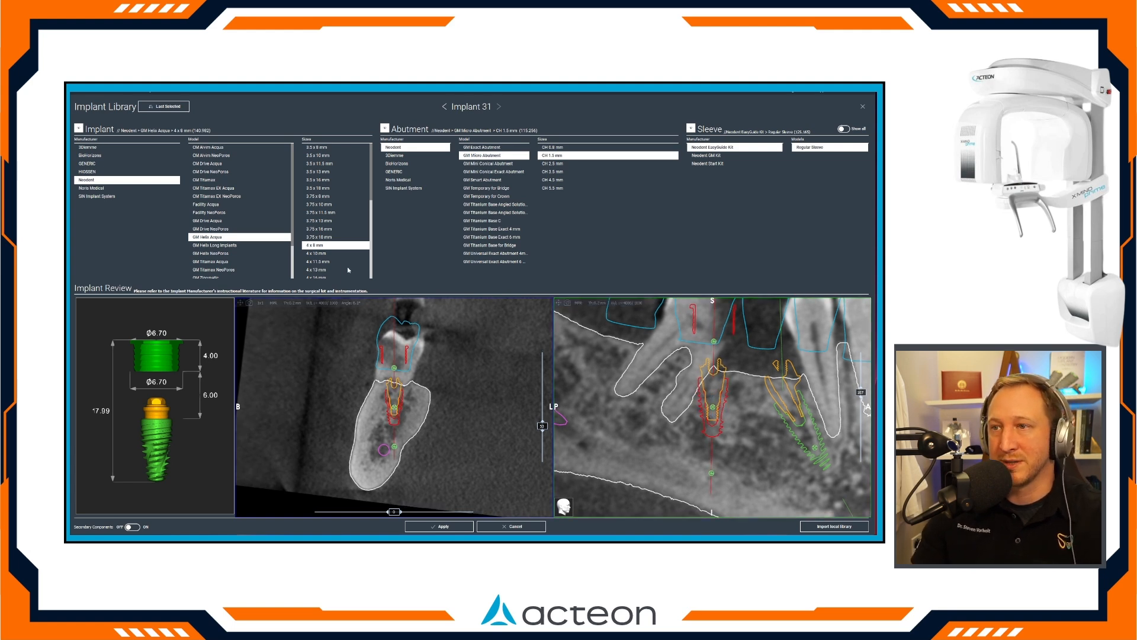
Change implant 31 to 4 x 10 mm, check its clearance from the nerve by rotating the slices, and apply the plan.
click(332, 253)
scroll(385, 435, up, 2)
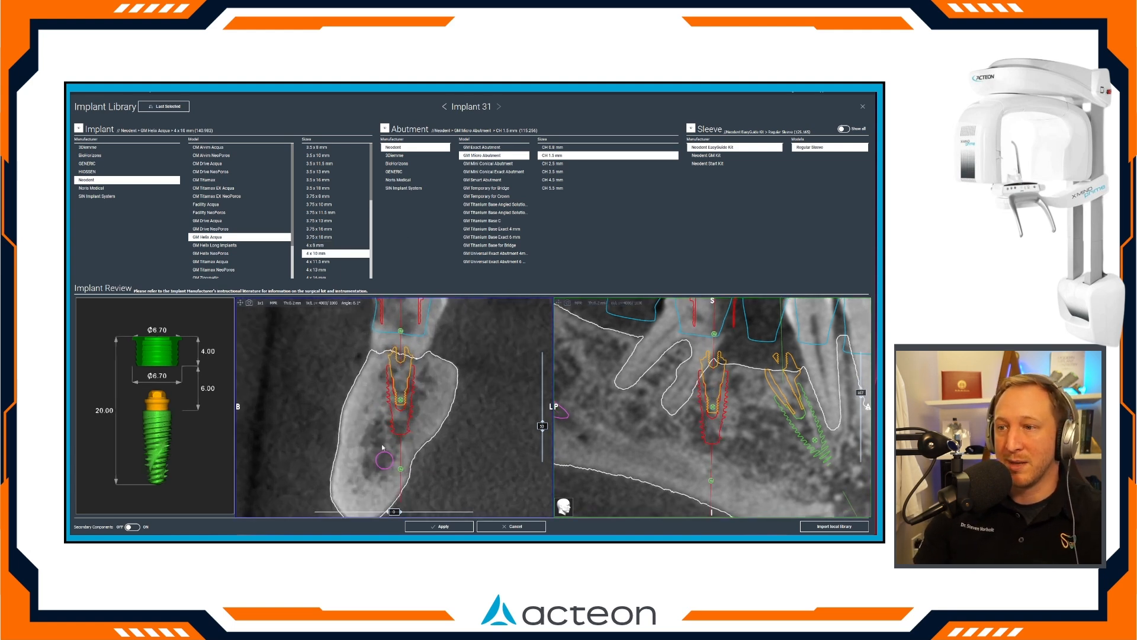
drag(395, 513, 509, 513)
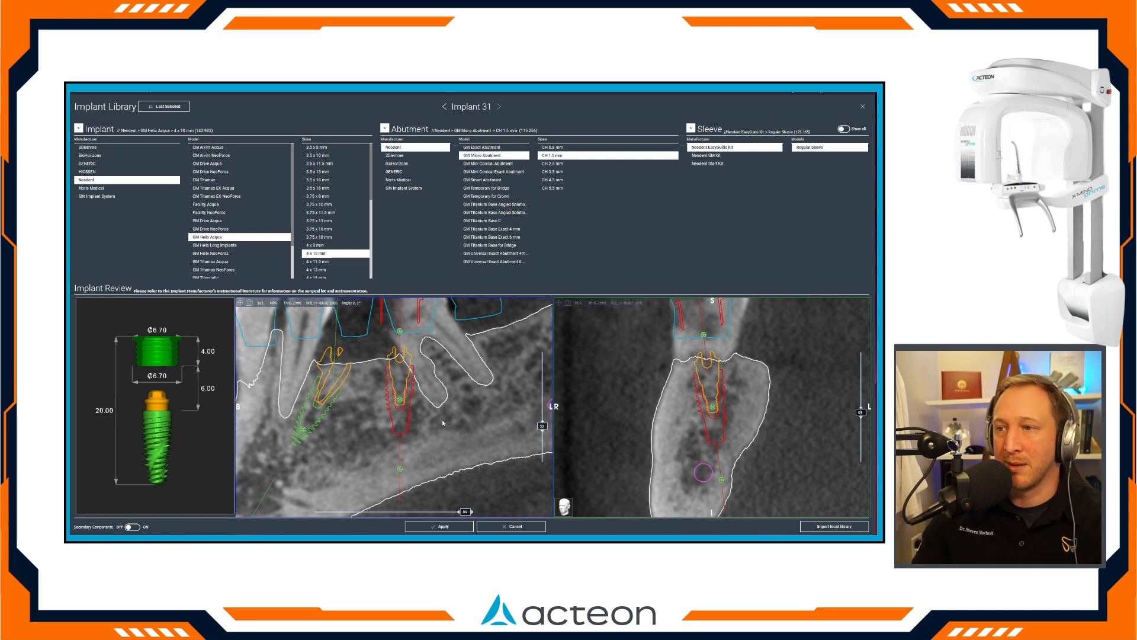
drag(473, 510, 396, 521)
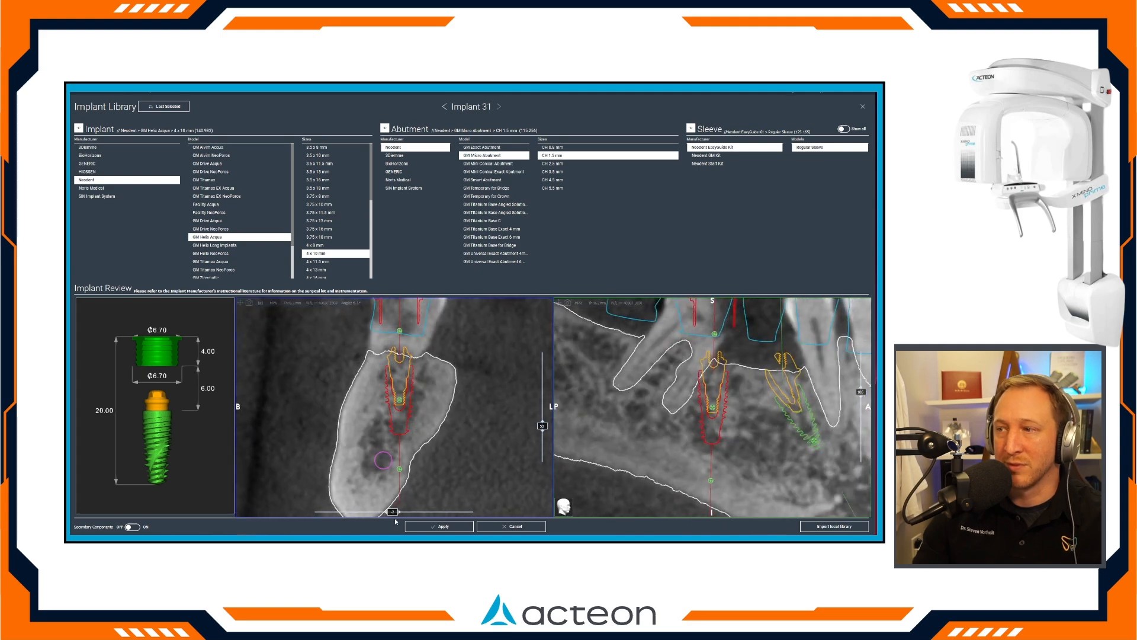
click(450, 526)
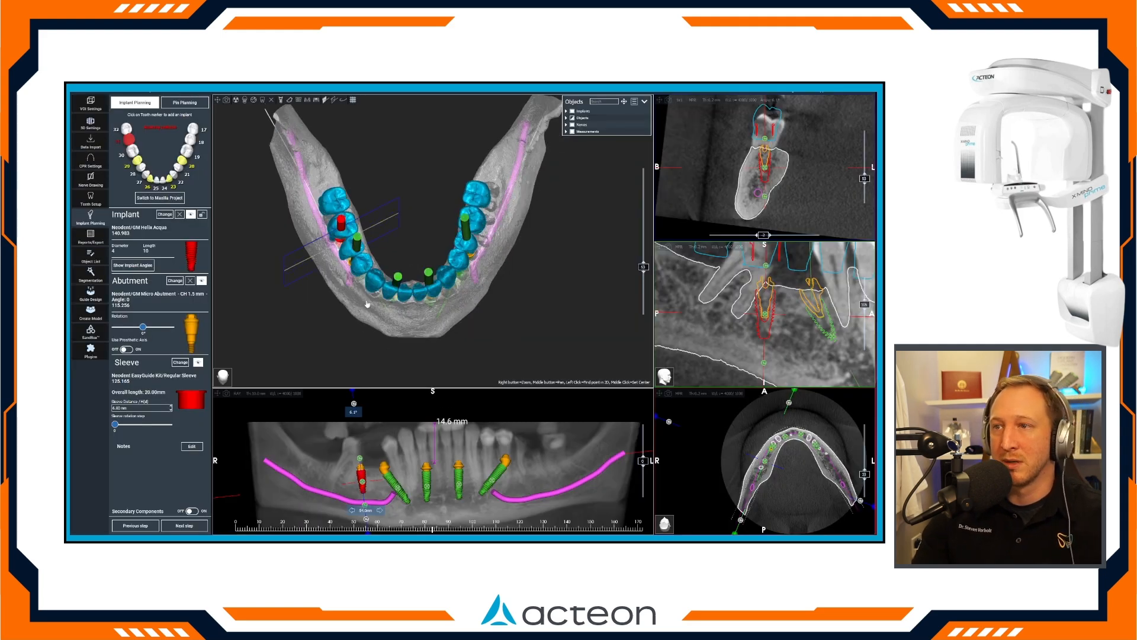
drag(320, 340, 321, 359)
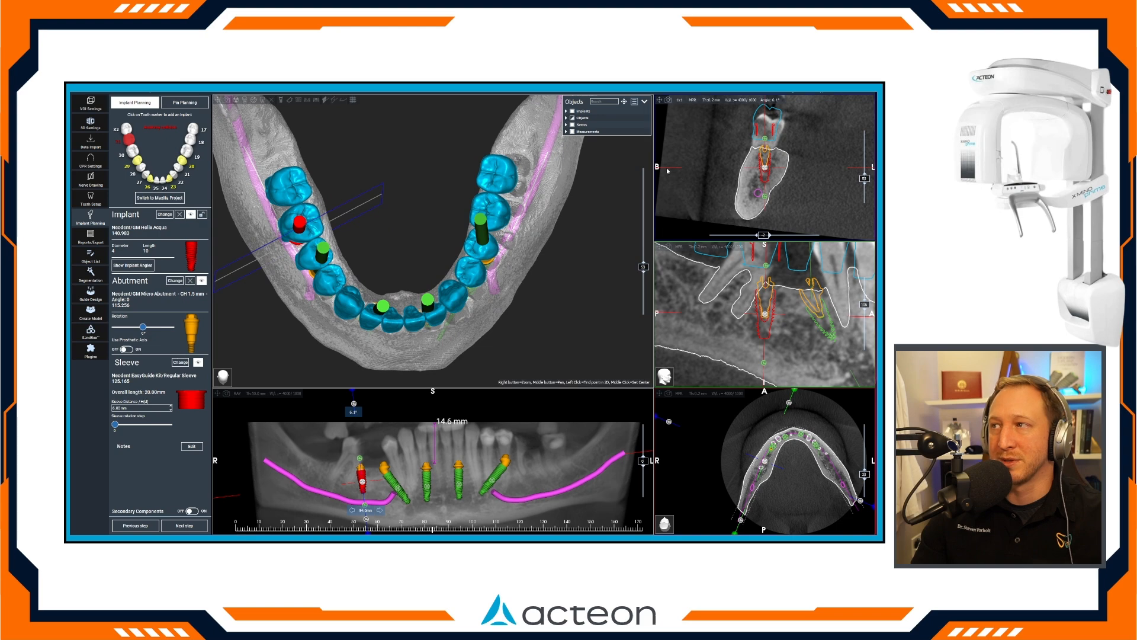
Adjust implant 31's angulation slightly in the cross-section and set its sleeve to UNASSIGNED from the full sleeve library, applying the change.
drag(765, 139, 768, 139)
drag(391, 266, 541, 150)
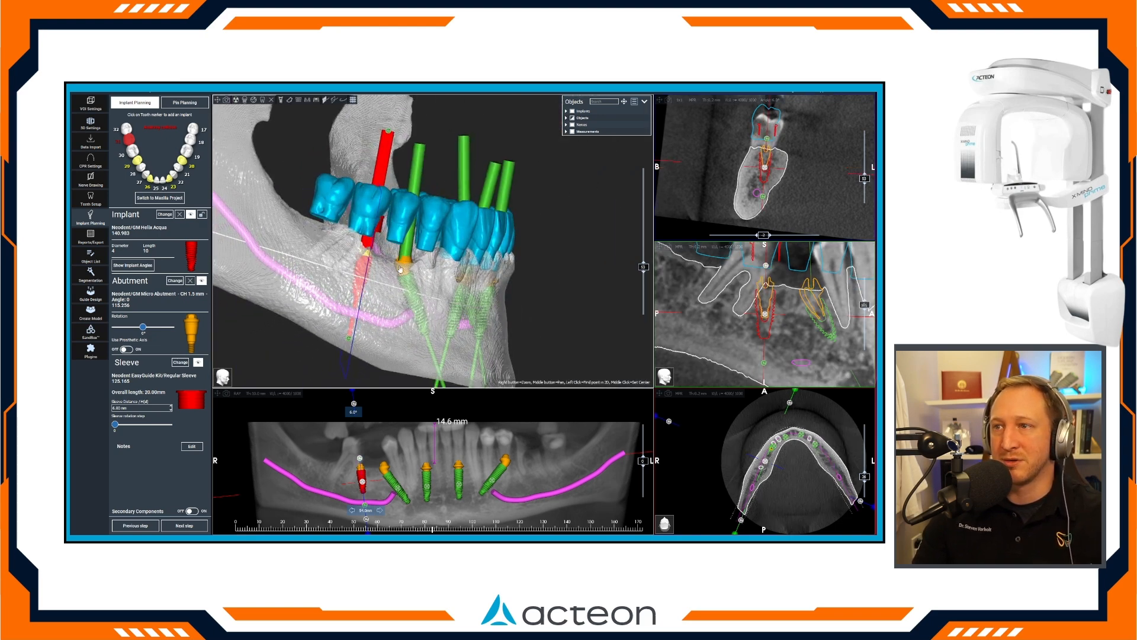
click(164, 214)
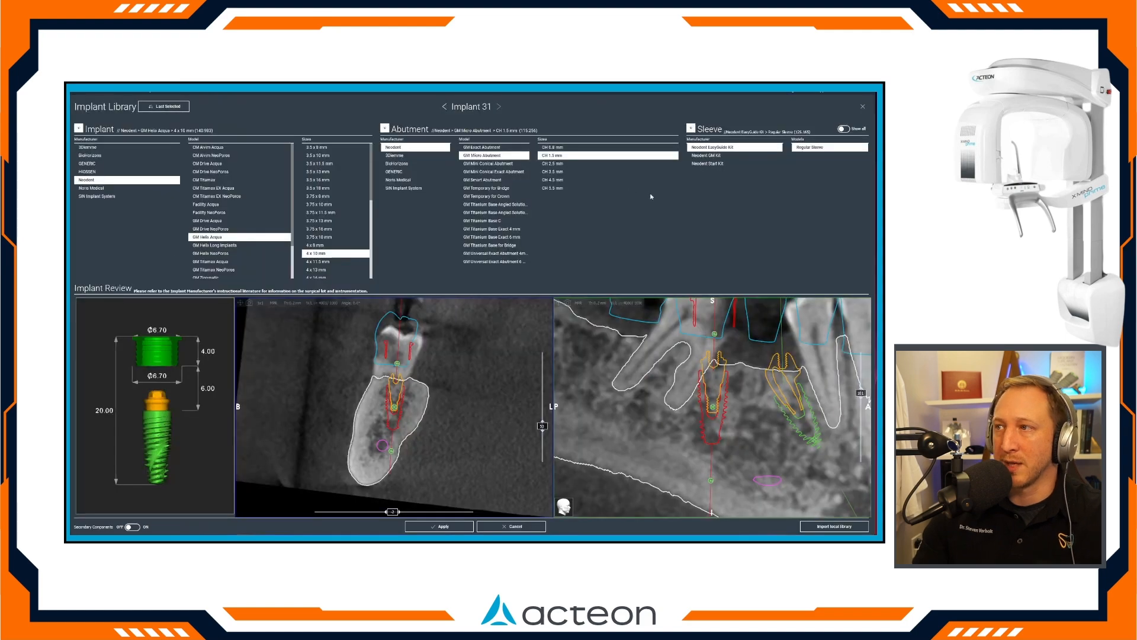
click(841, 128)
scroll(783, 205, up, 10)
click(710, 147)
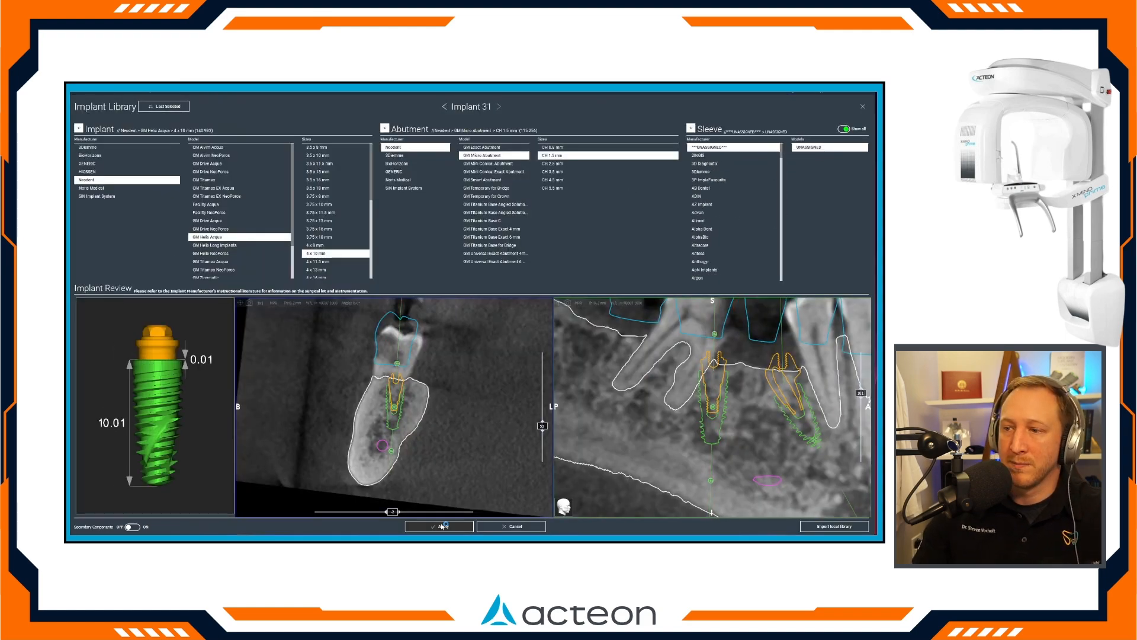
click(441, 526)
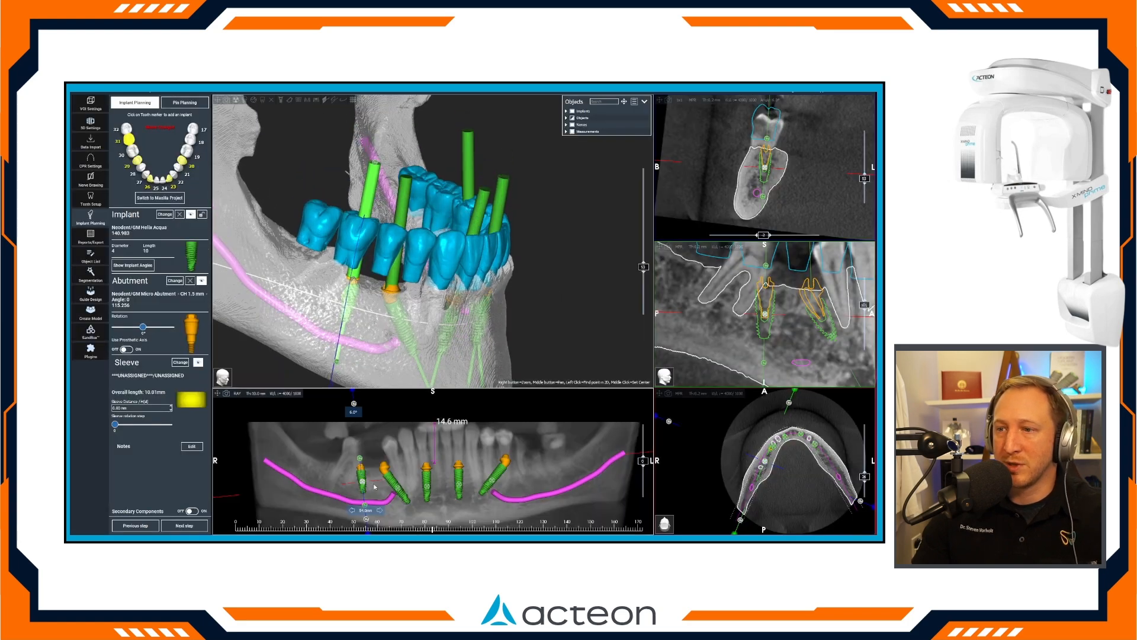
Move implant 31 slightly farther back along the arch, adjust its position in the cross-section, and check it against the molar roots and waxup.
drag(363, 481, 356, 481)
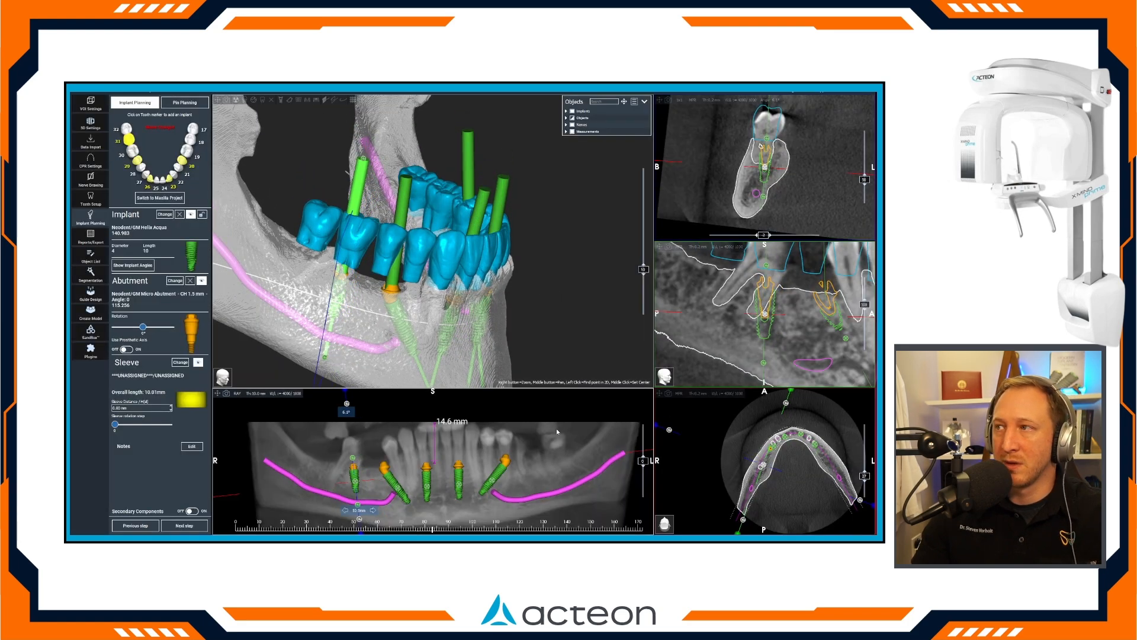
drag(766, 169, 770, 168)
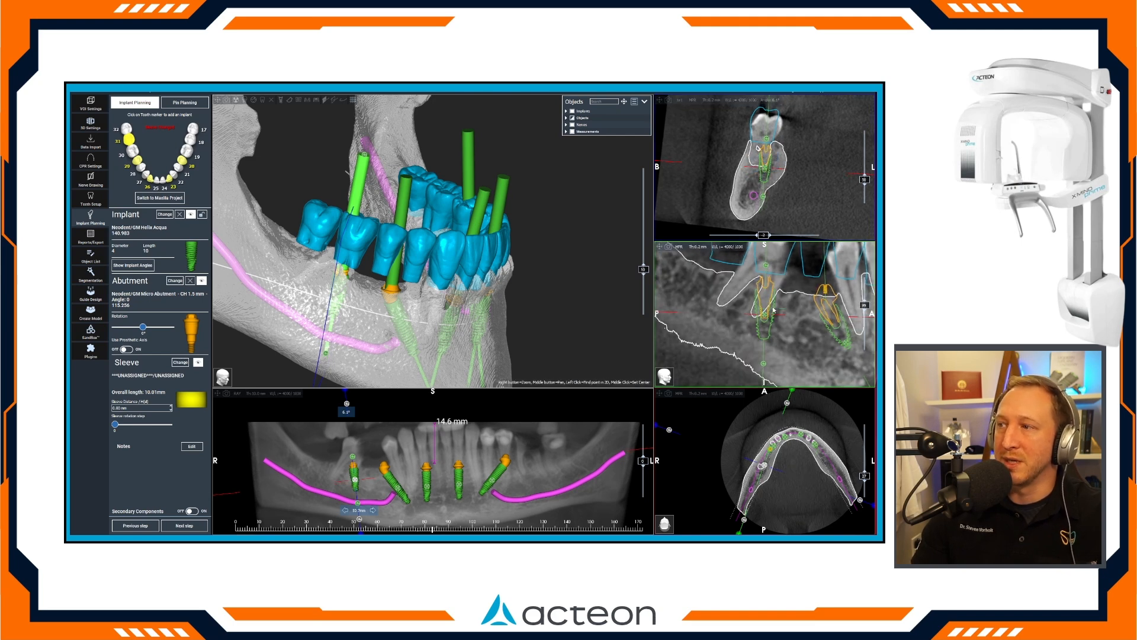
scroll(774, 310, up, 3)
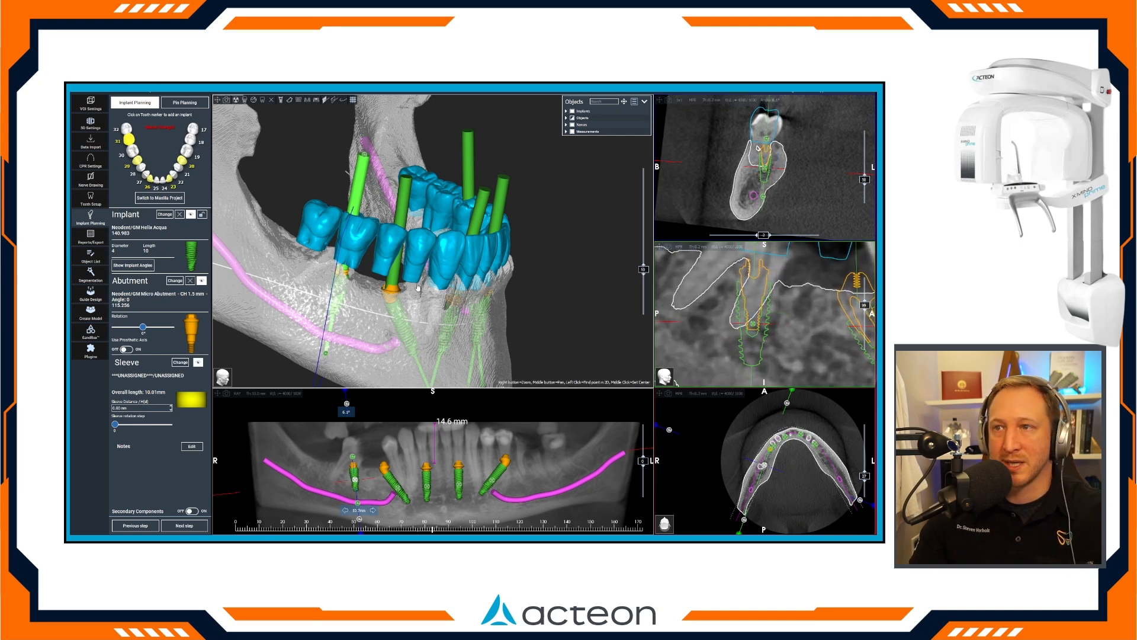
drag(552, 274, 406, 372)
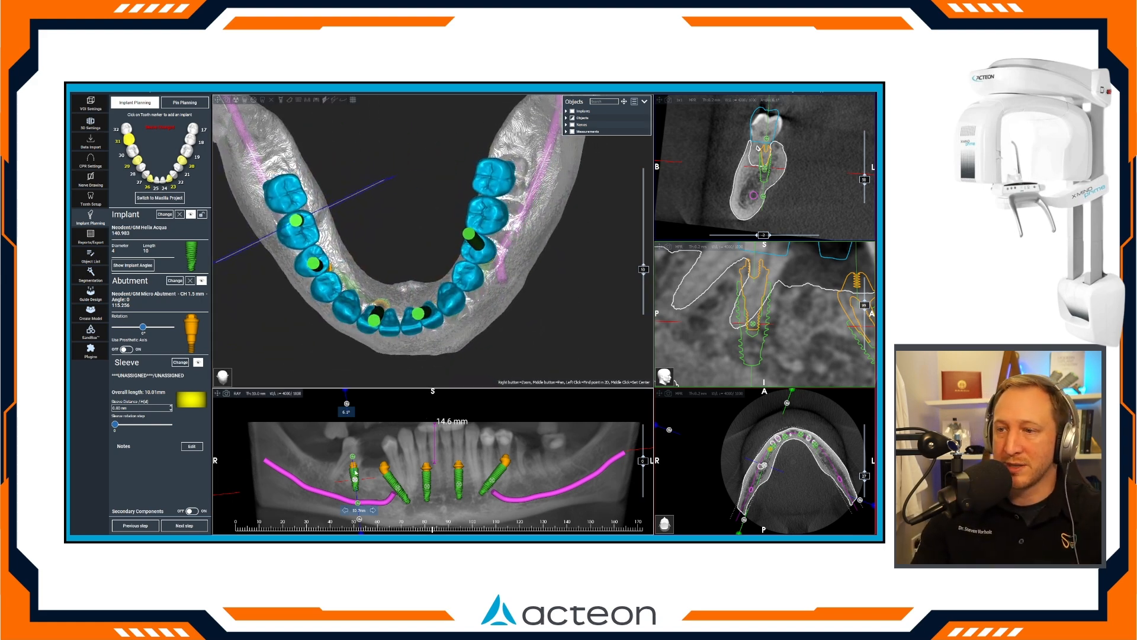
Add a 4 x 10 mm GM Helix Acqua implant at tooth 18 with a CH 1.5 mm GM Micro Abutment, fine-tuning its placement before applying.
mouse_move(549, 471)
mouse_down()
mouse_move(531, 471)
mouse_move(541, 472)
mouse_up()
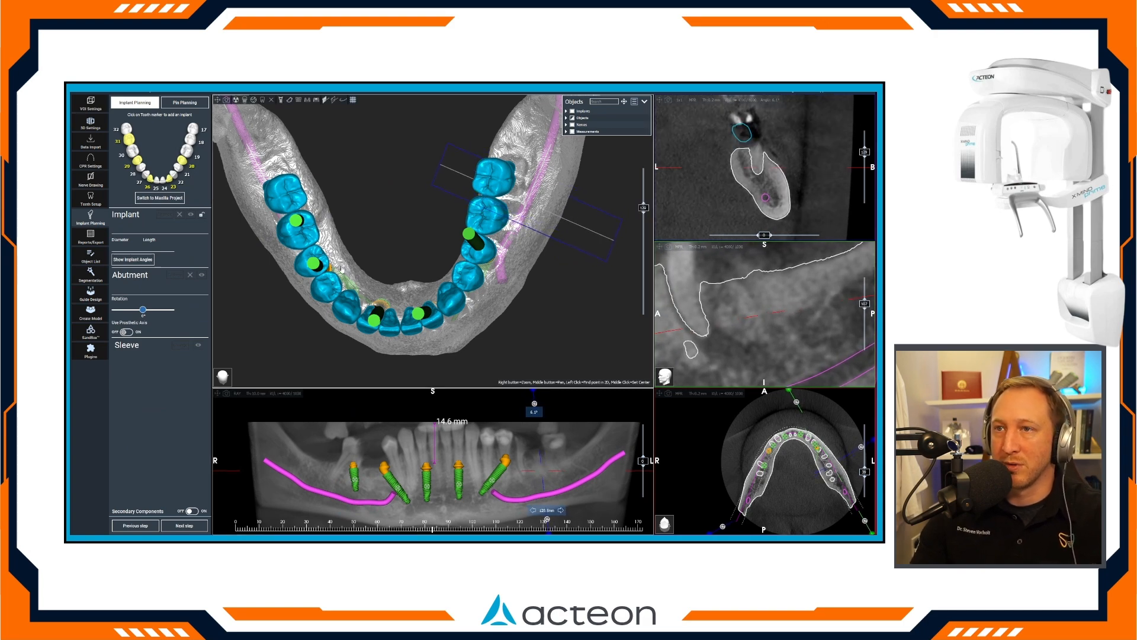
click(190, 139)
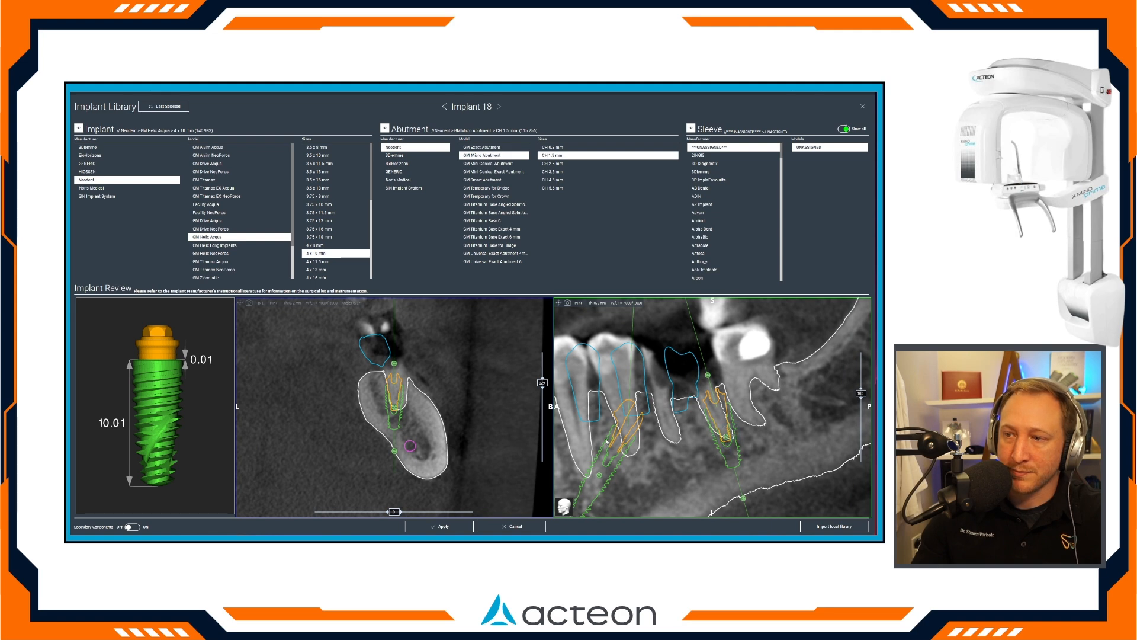
drag(395, 451, 401, 450)
drag(395, 407, 394, 410)
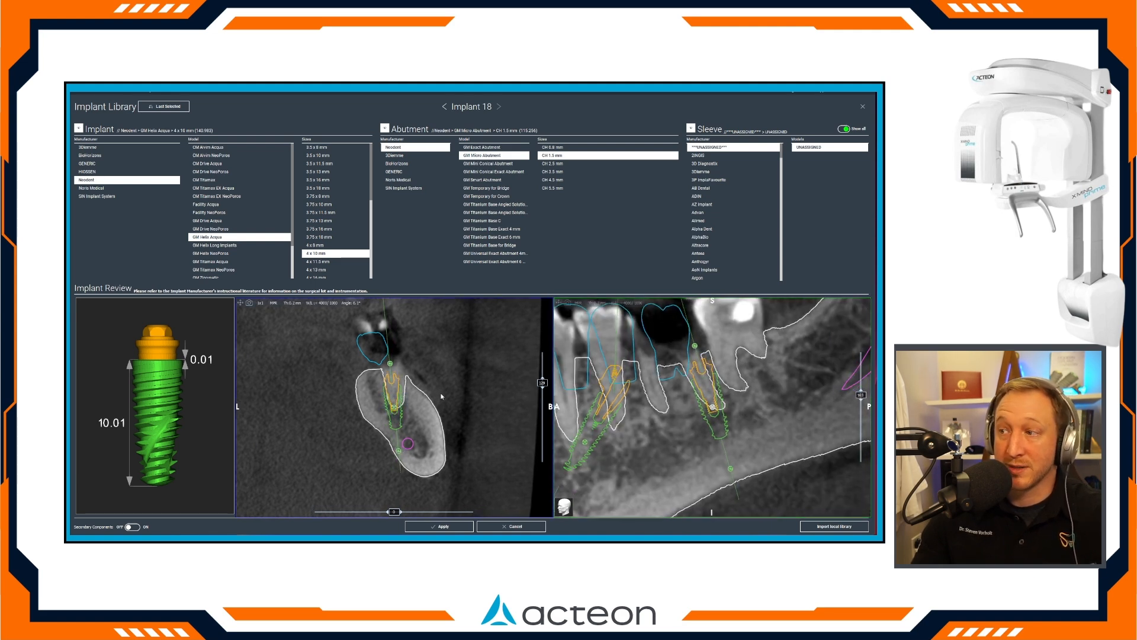
mouse_move(712, 409)
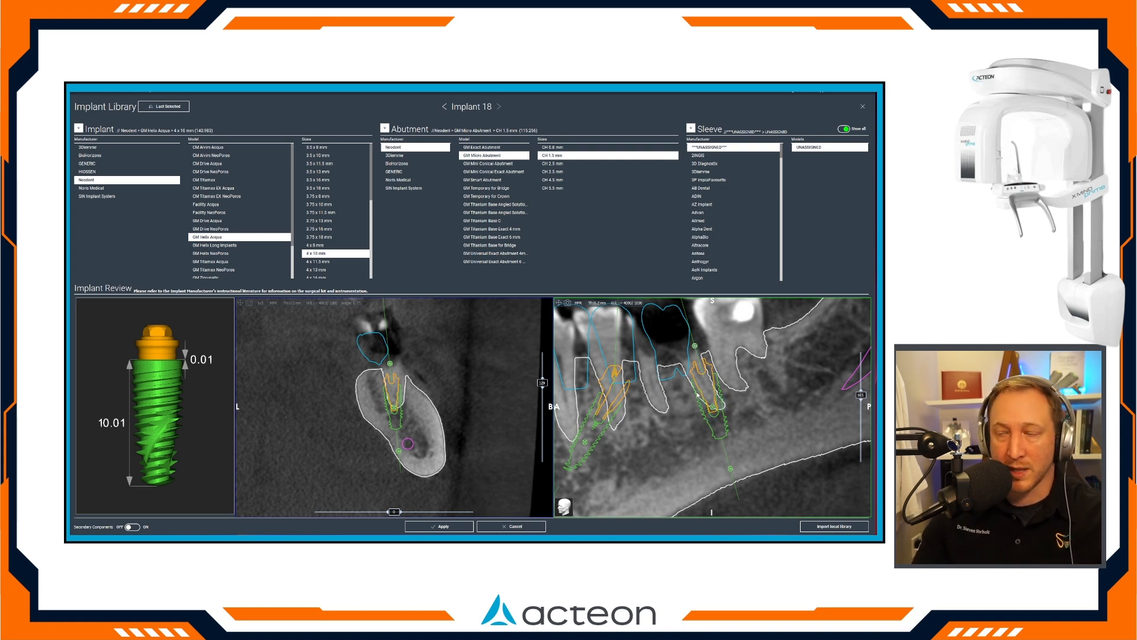
click(439, 526)
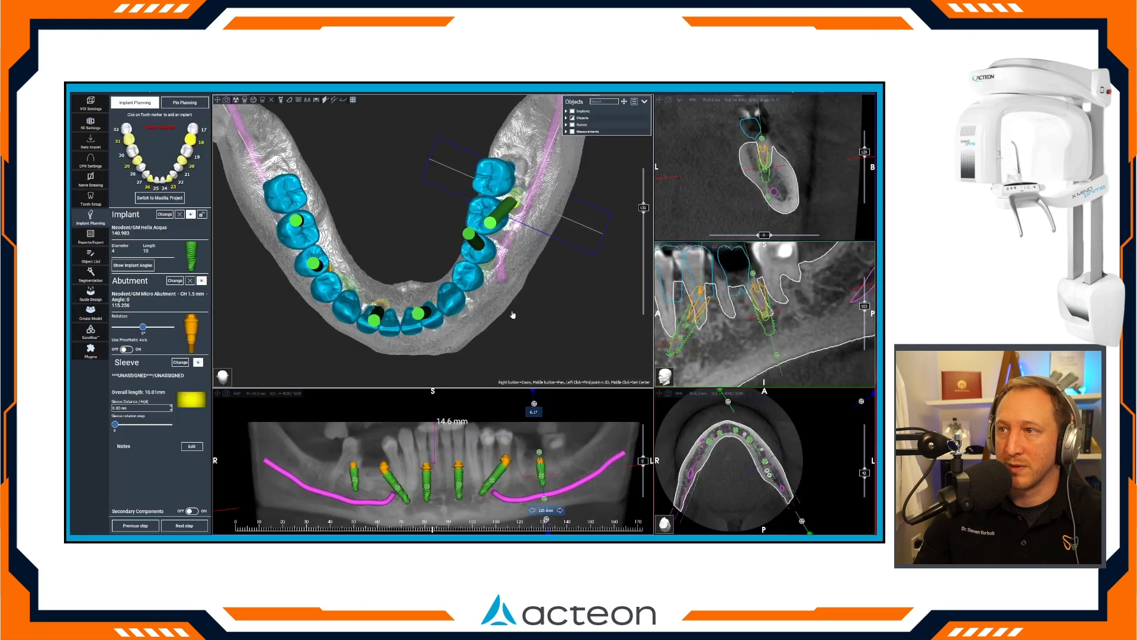
Straighten implant 18 between the tooth roots, refine its angulation in the cross-section, and check its emergence through the waxup from several views.
scroll(556, 250, down, 1)
drag(762, 139, 758, 141)
drag(755, 275, 758, 317)
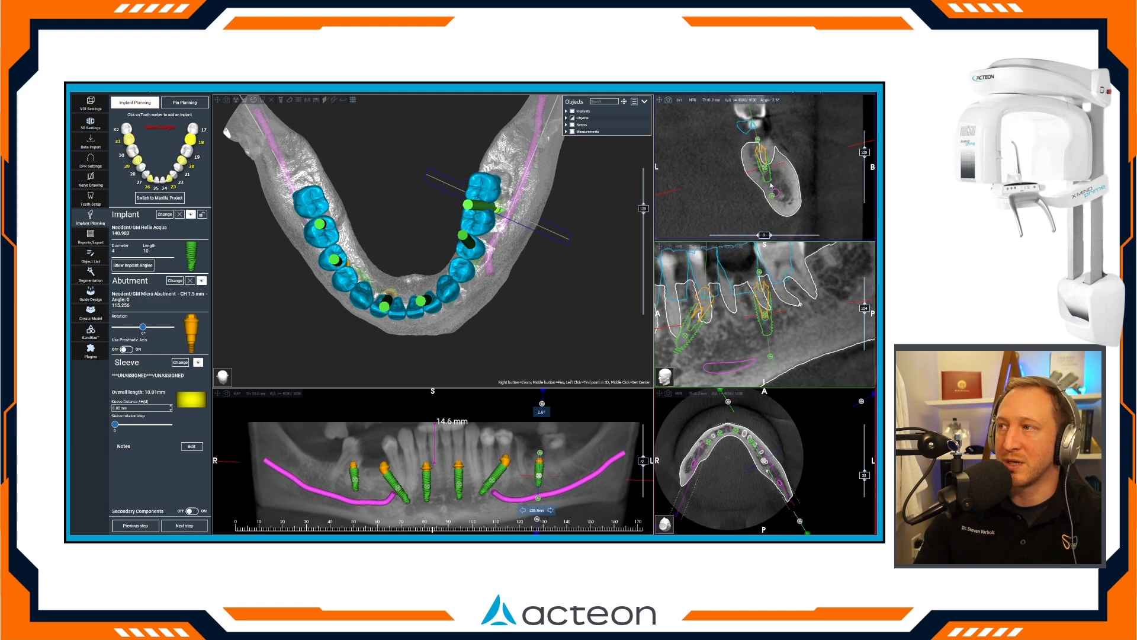
drag(521, 319, 574, 277)
drag(749, 148, 759, 142)
drag(514, 313, 463, 246)
drag(405, 331, 473, 332)
drag(543, 327, 447, 334)
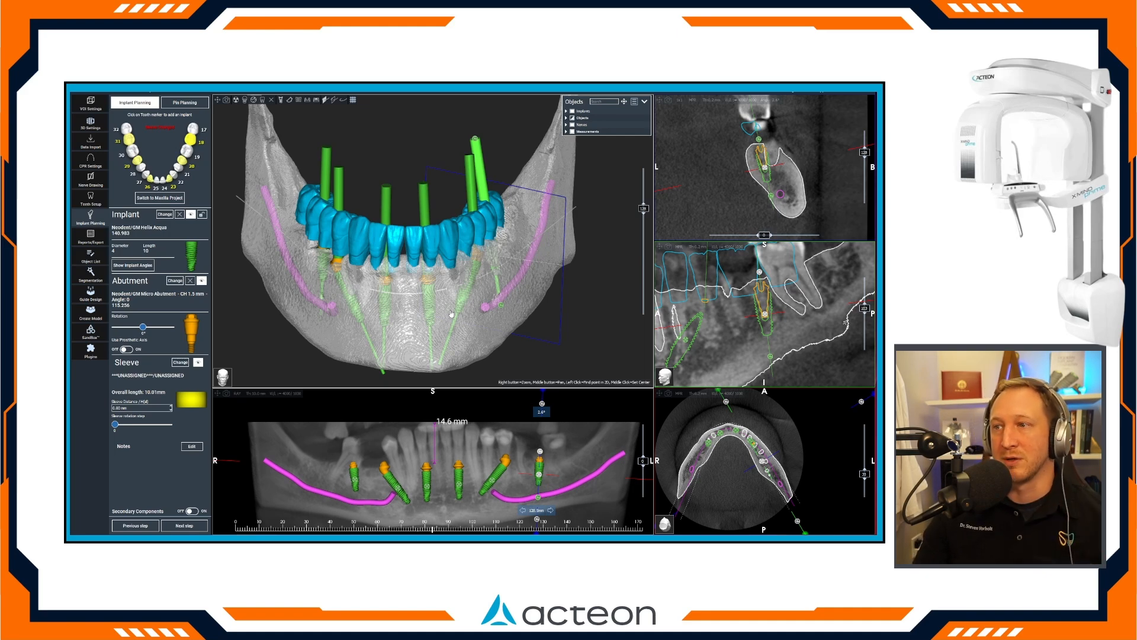
drag(335, 337, 418, 266)
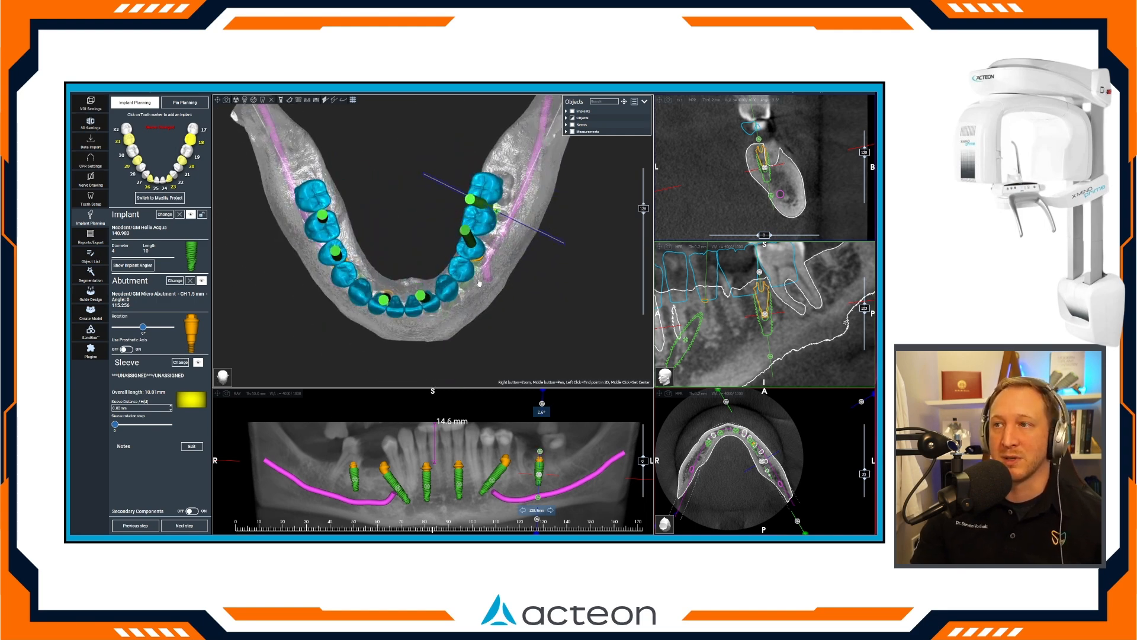